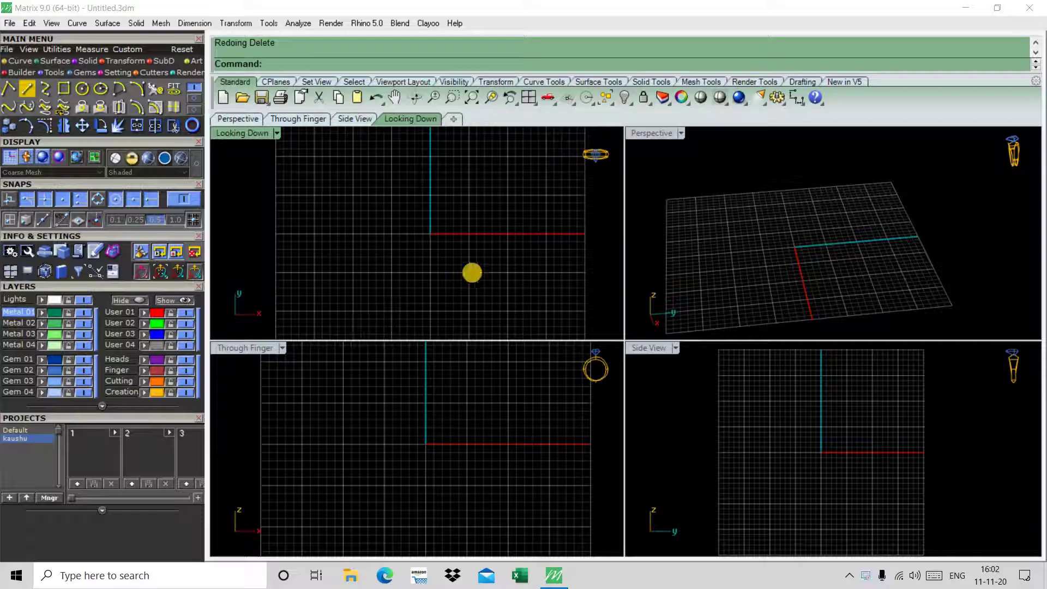
Step: Maximize and orbit the Perspective view over the empty grid, then bring up the Gems tools
{"action": "scroll", "coordinate": [433, 236], "scroll_direction": "down", "scroll_amount": 2}
{"action": "right_click_drag", "start_coordinate": [452, 210], "coordinate": [442, 232]}
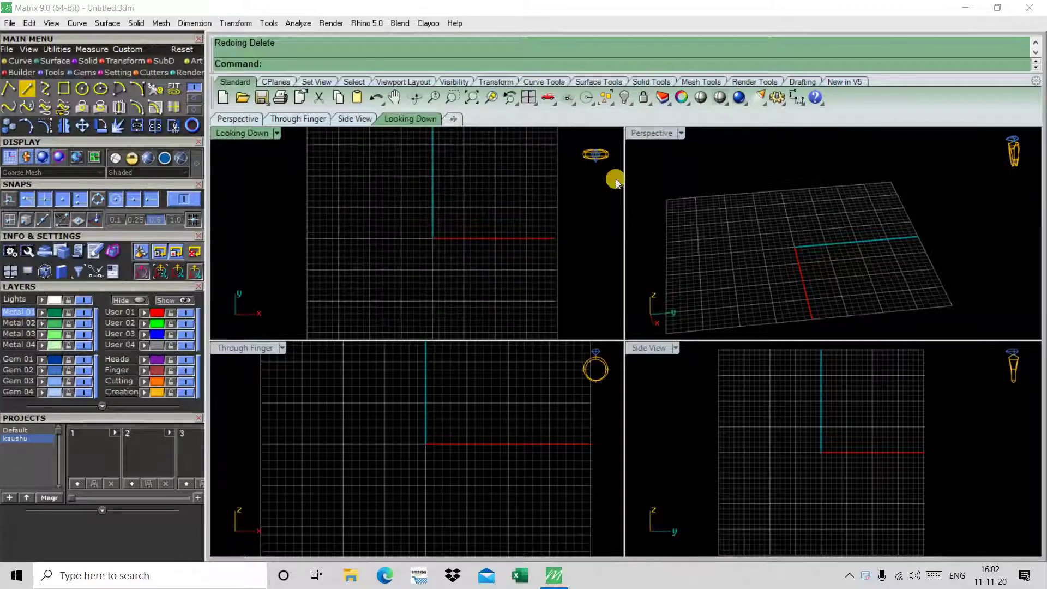
{"action": "double_click", "coordinate": [652, 134]}
{"action": "mouse_move", "coordinate": [583, 166]}
{"action": "right_mouse_down"}
{"action": "mouse_move", "coordinate": [498, 238]}
{"action": "mouse_move", "coordinate": [505, 311]}
{"action": "mouse_move", "coordinate": [509, 299]}
{"action": "mouse_move", "coordinate": [354, 213]}
{"action": "right_mouse_up"}
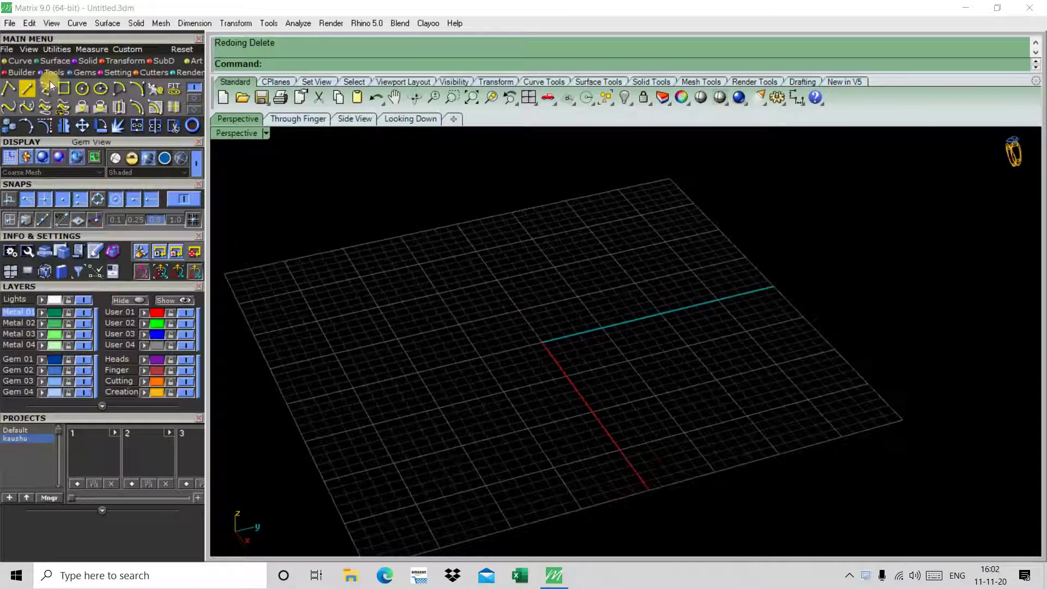
{"action": "left_click", "coordinate": [86, 71]}
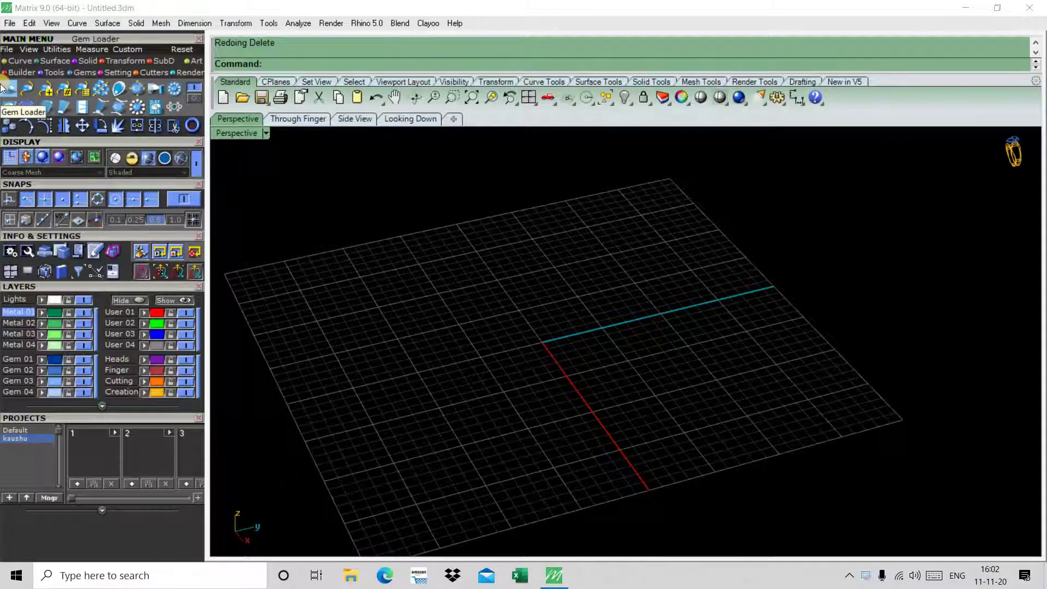
Step: Load a Round Diamond of size 2.7 from the Gem Loader at the origin
{"action": "left_click", "coordinate": [9, 107]}
{"action": "left_click_drag", "start_coordinate": [117, 415], "coordinate": [142, 212]}
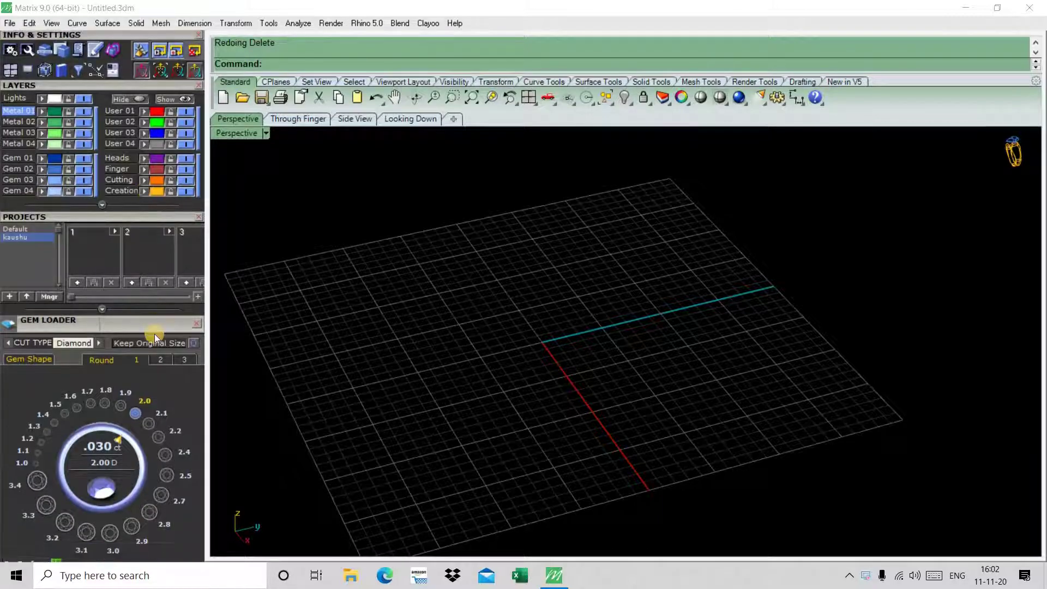
{"action": "left_click", "coordinate": [137, 408]}
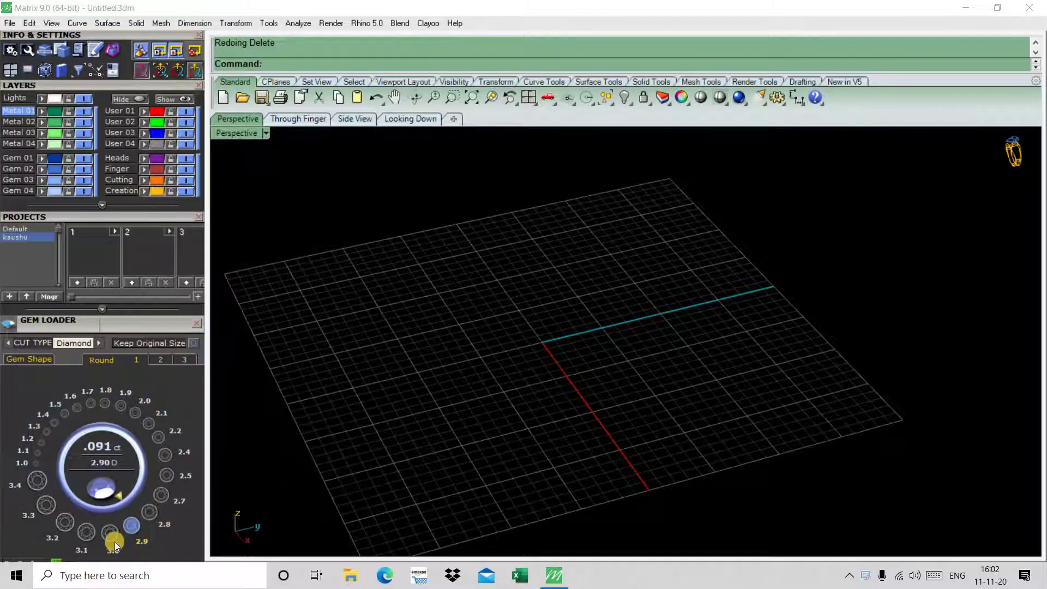
{"action": "left_click", "coordinate": [160, 494]}
{"action": "left_click", "coordinate": [540, 343]}
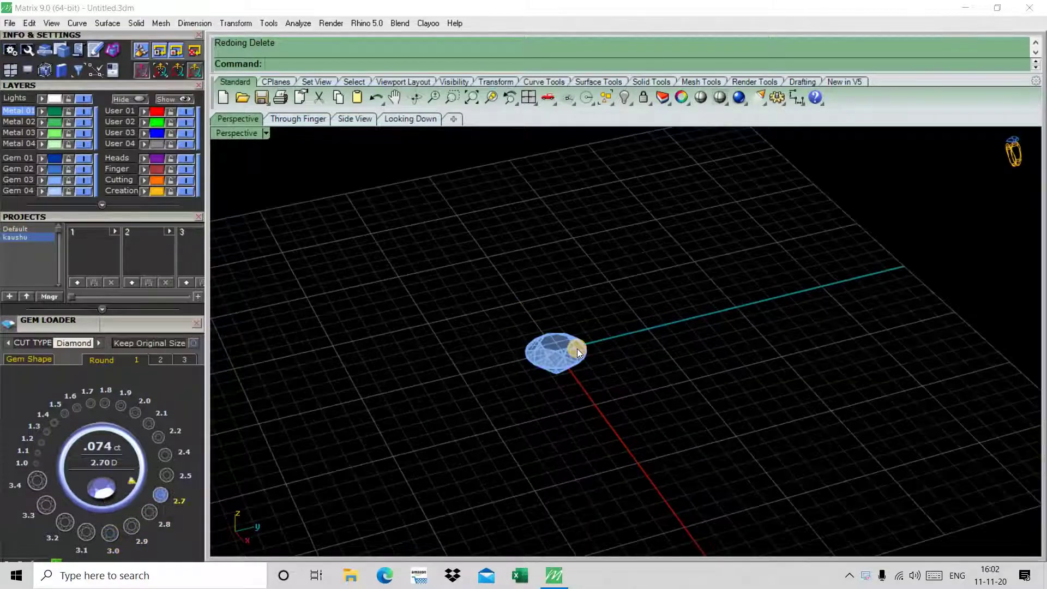
{"action": "scroll", "coordinate": [545, 349], "scroll_direction": "up", "scroll_amount": 4}
Step: Close the object actions list and Gem Loader, then reselect the diamond from above
{"action": "key", "text": "F6"}
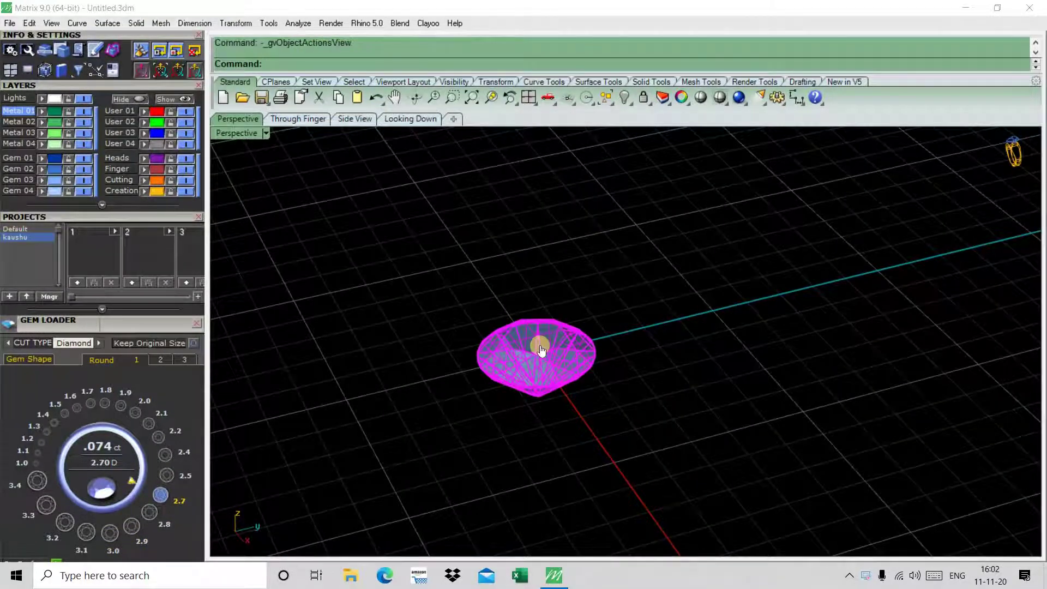
{"action": "left_click", "coordinate": [301, 221]}
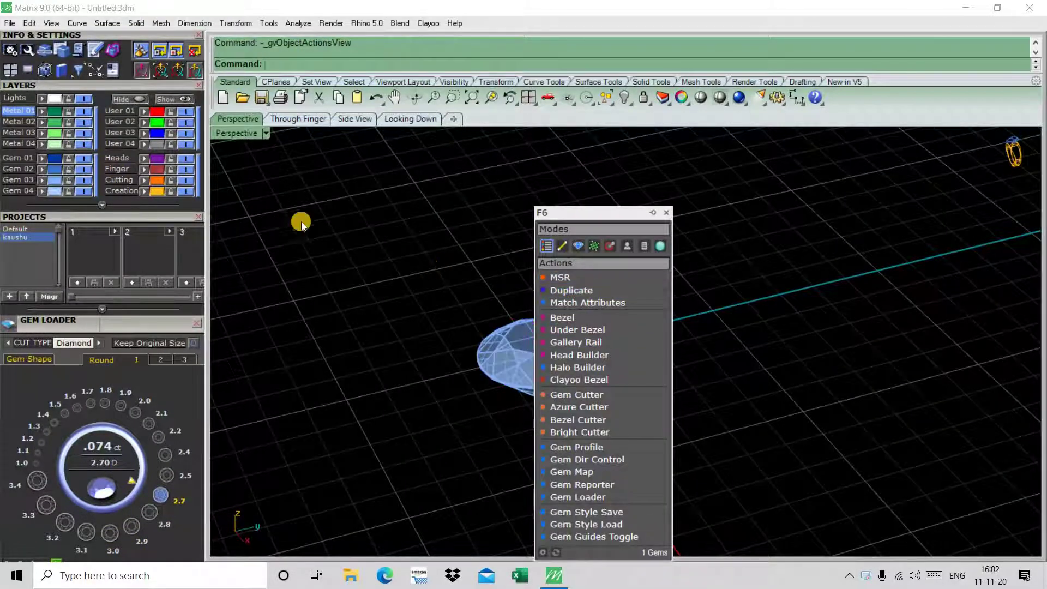
{"action": "left_click", "coordinate": [666, 212]}
{"action": "left_click", "coordinate": [199, 325]}
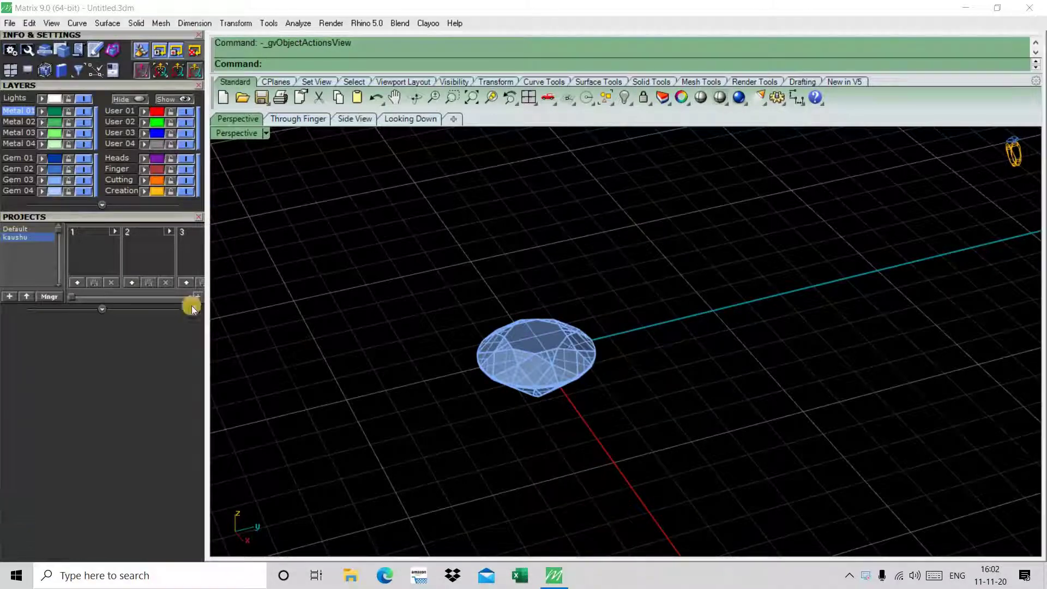
{"action": "left_click_drag", "start_coordinate": [155, 215], "coordinate": [157, 470]}
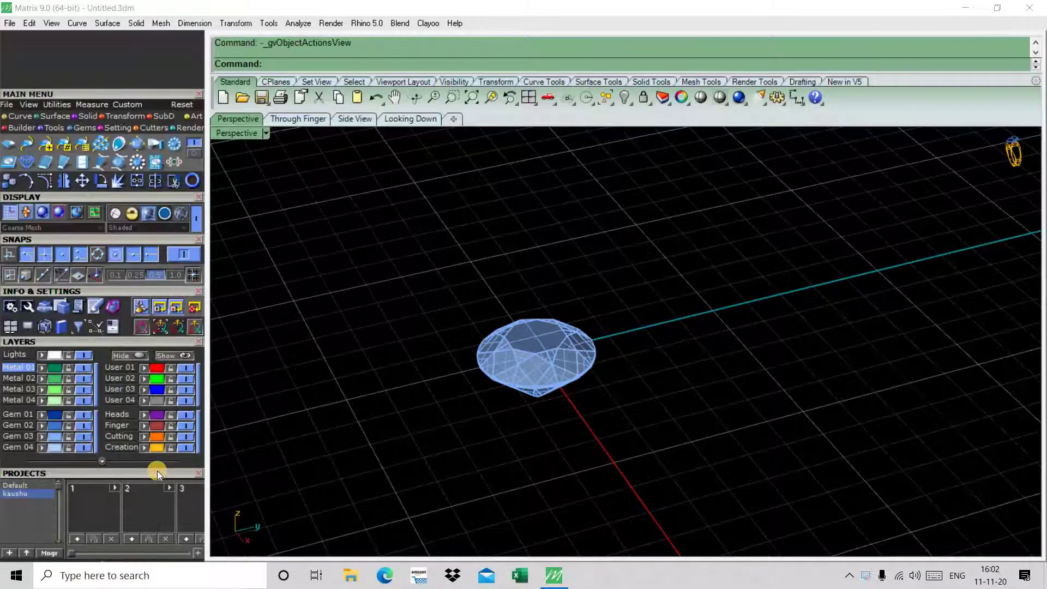
{"action": "right_click_drag", "start_coordinate": [578, 283], "coordinate": [583, 251]}
{"action": "scroll", "coordinate": [568, 267], "scroll_direction": "down", "scroll_amount": 2}
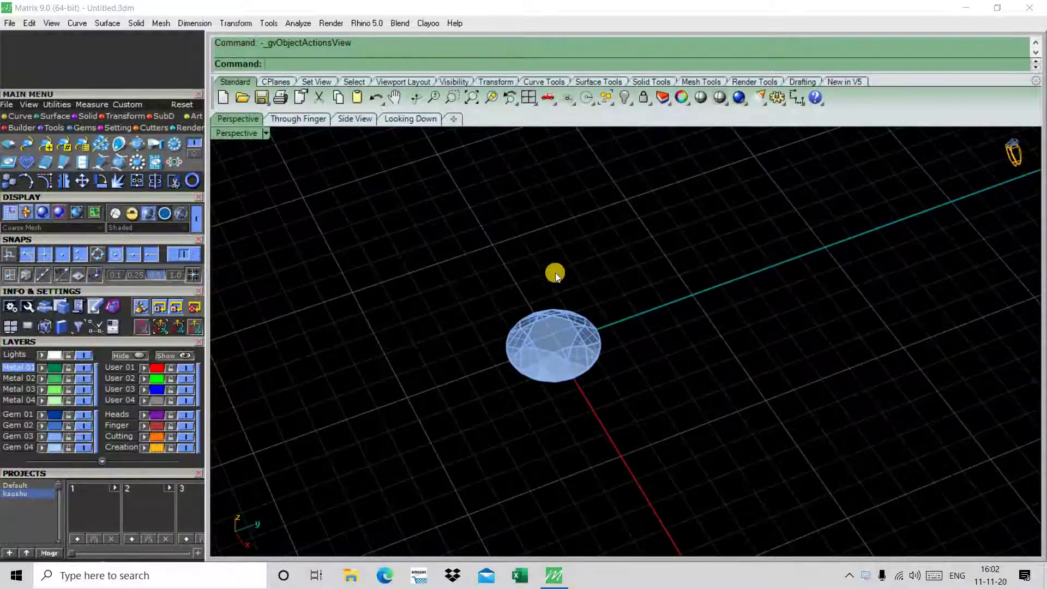
{"action": "scroll", "coordinate": [554, 274], "scroll_direction": "up", "scroll_amount": 3}
{"action": "left_click", "coordinate": [596, 361]}
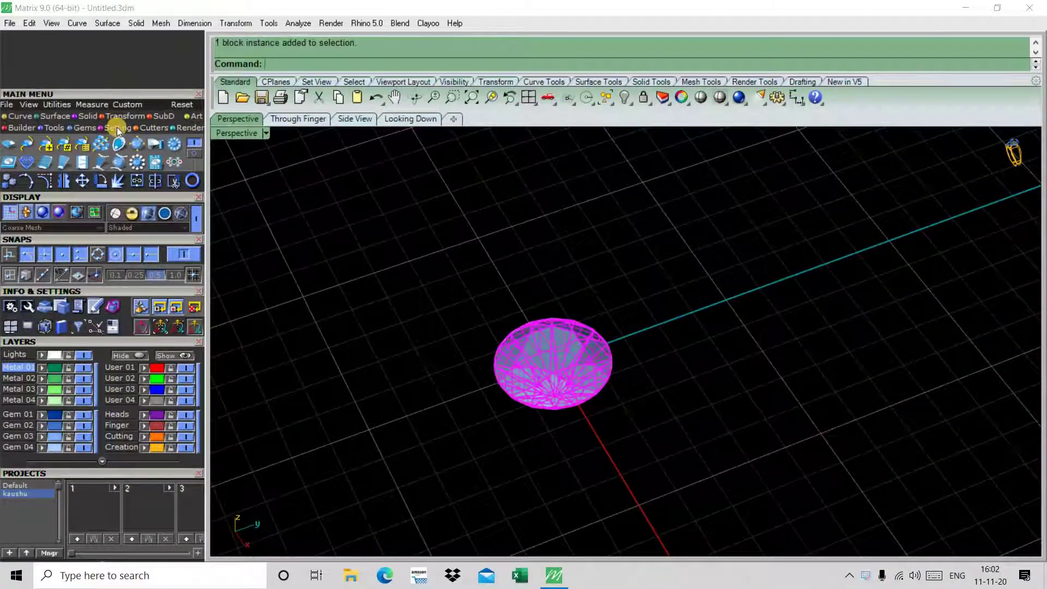
Step: Build a Prongs4 Diagonals head with 0.62 mm prongs around the diamond in Head Builder
{"action": "left_click", "coordinate": [21, 128]}
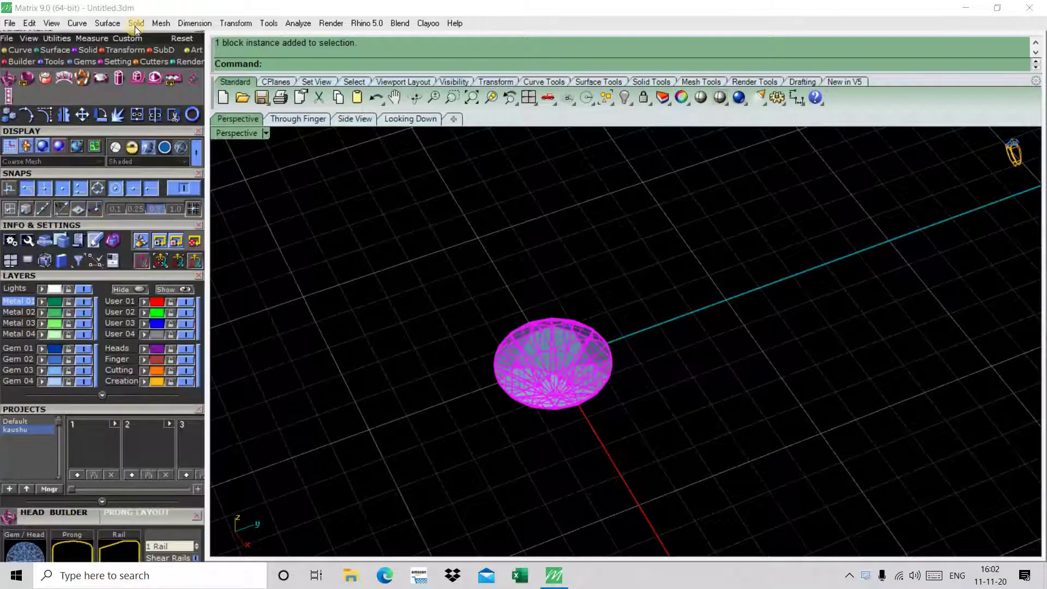
{"action": "left_click_drag", "start_coordinate": [145, 262], "coordinate": [141, 33]}
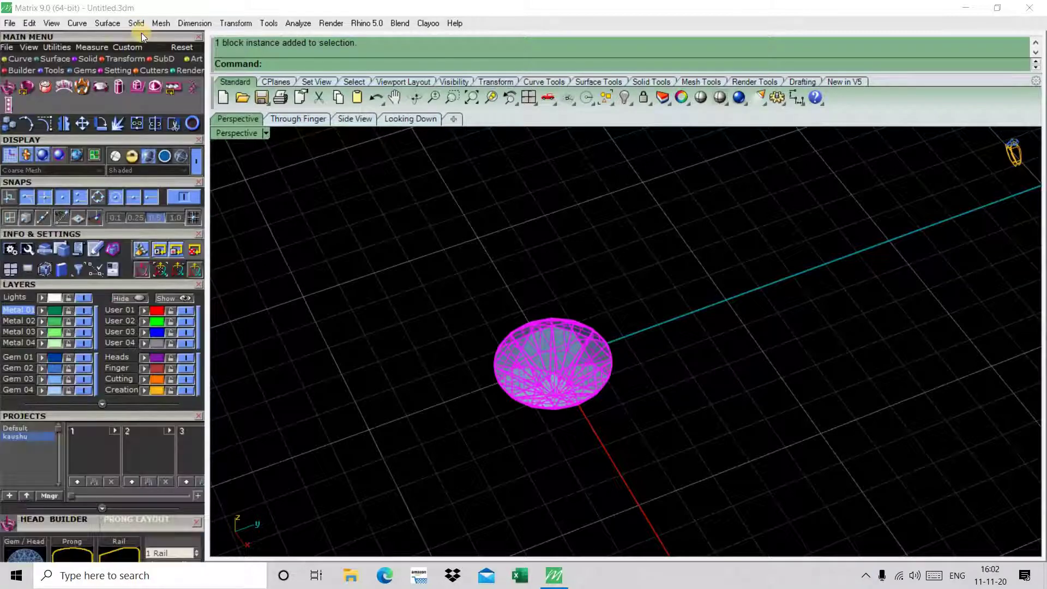
{"action": "left_click_drag", "start_coordinate": [150, 179], "coordinate": [146, 49]}
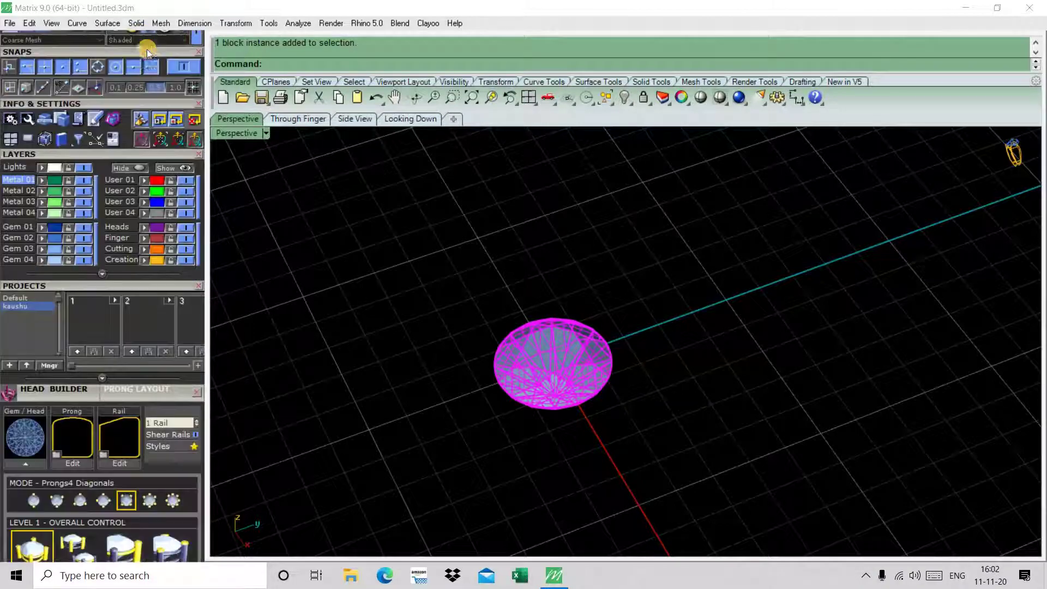
{"action": "left_click", "coordinate": [25, 463]}
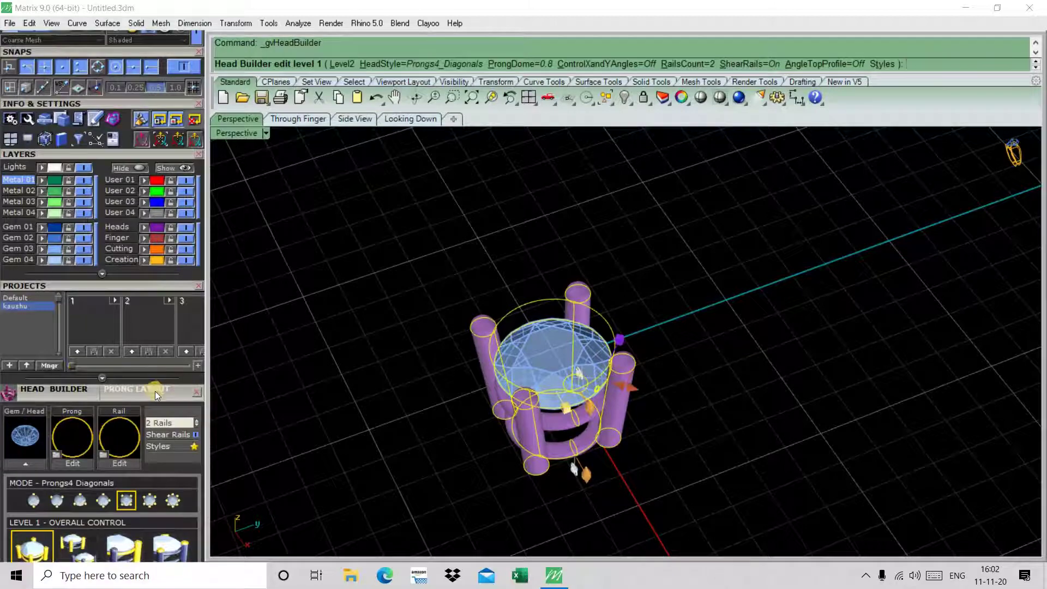
{"action": "left_click_drag", "start_coordinate": [154, 342], "coordinate": [177, 184]}
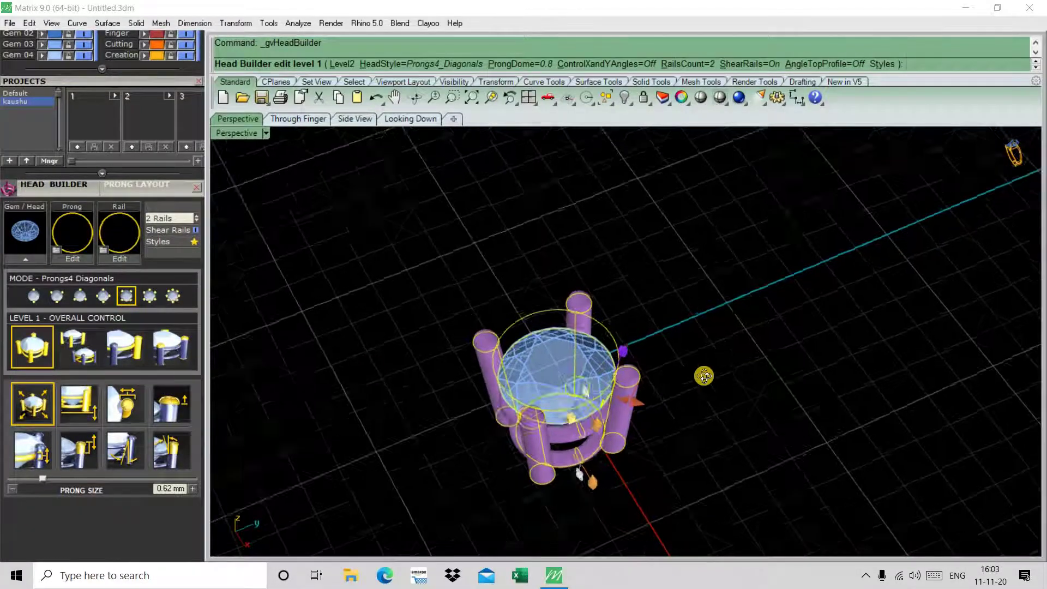
{"action": "mouse_move", "coordinate": [704, 374]}
{"action": "right_mouse_down"}
{"action": "mouse_move", "coordinate": [464, 307]}
{"action": "mouse_move", "coordinate": [519, 229]}
{"action": "mouse_move", "coordinate": [545, 250]}
{"action": "right_mouse_up"}
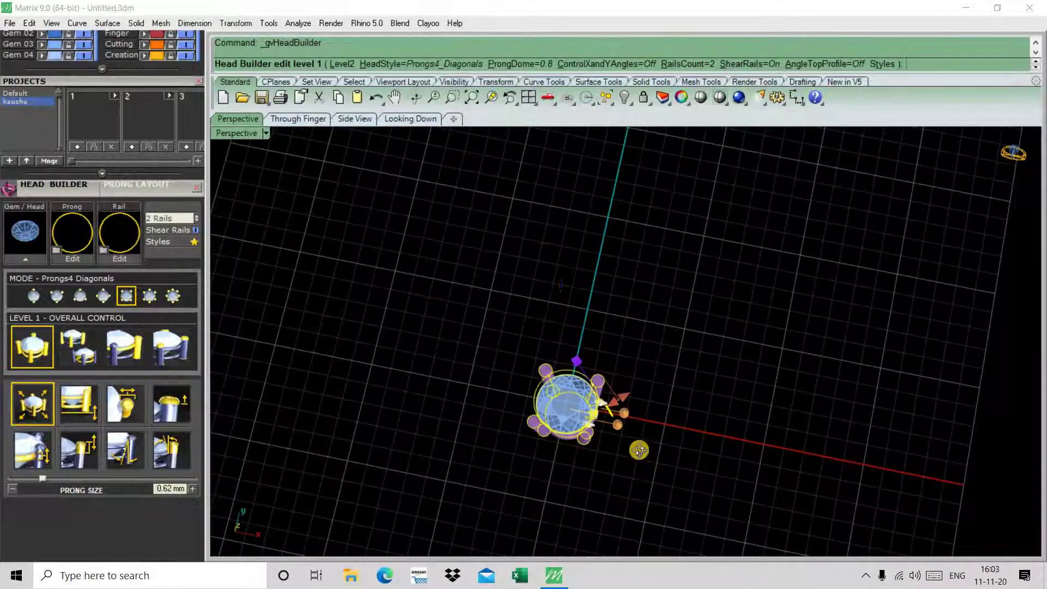
{"action": "left_click", "coordinate": [410, 119]}
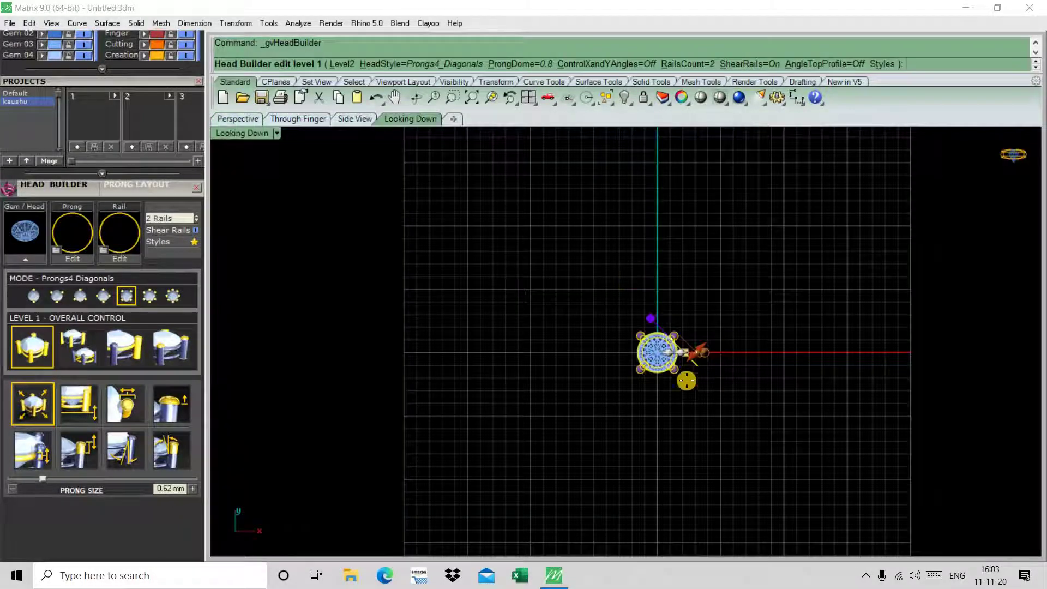
{"action": "scroll", "coordinate": [646, 319], "scroll_direction": "up", "scroll_amount": 2}
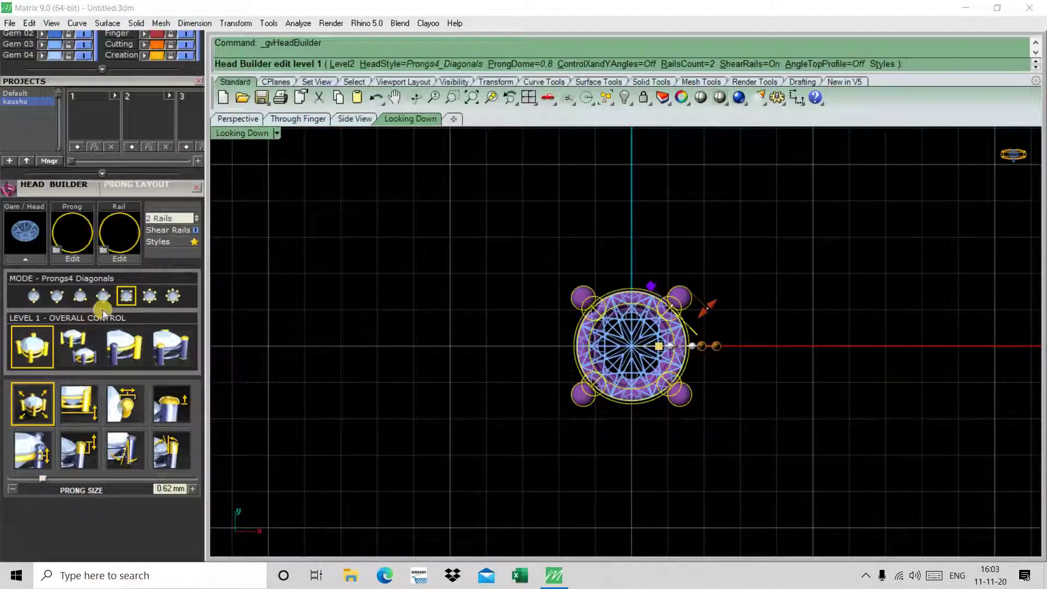
{"action": "left_click", "coordinate": [156, 240]}
Step: Apply the Low Base 01 head style to the prong head
{"action": "scroll", "coordinate": [201, 319], "scroll_direction": "down", "scroll_amount": 2}
{"action": "scroll", "coordinate": [201, 320], "scroll_direction": "down", "scroll_amount": 2}
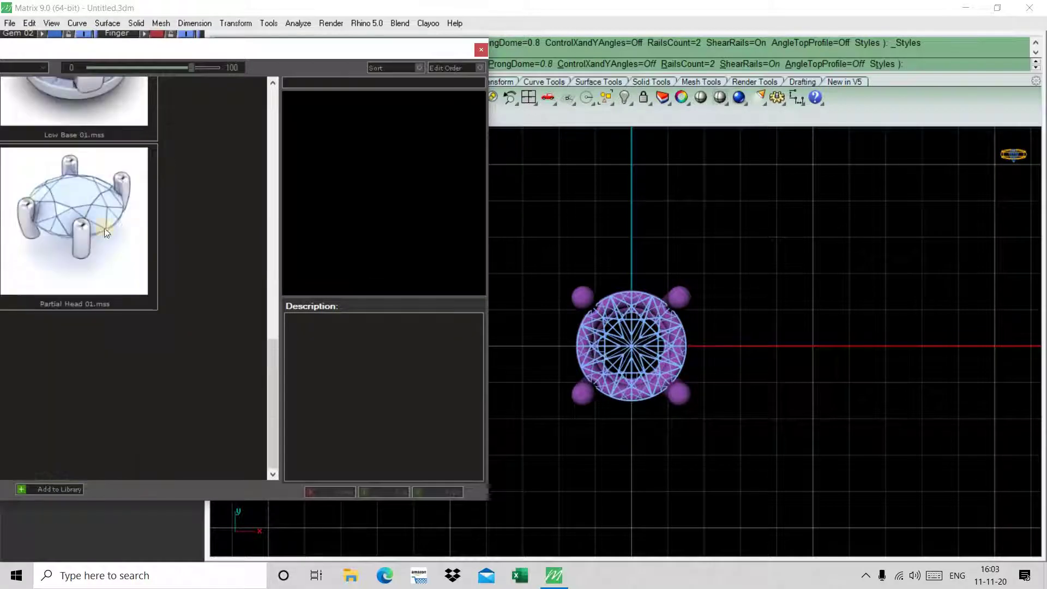
{"action": "left_click", "coordinate": [86, 105]}
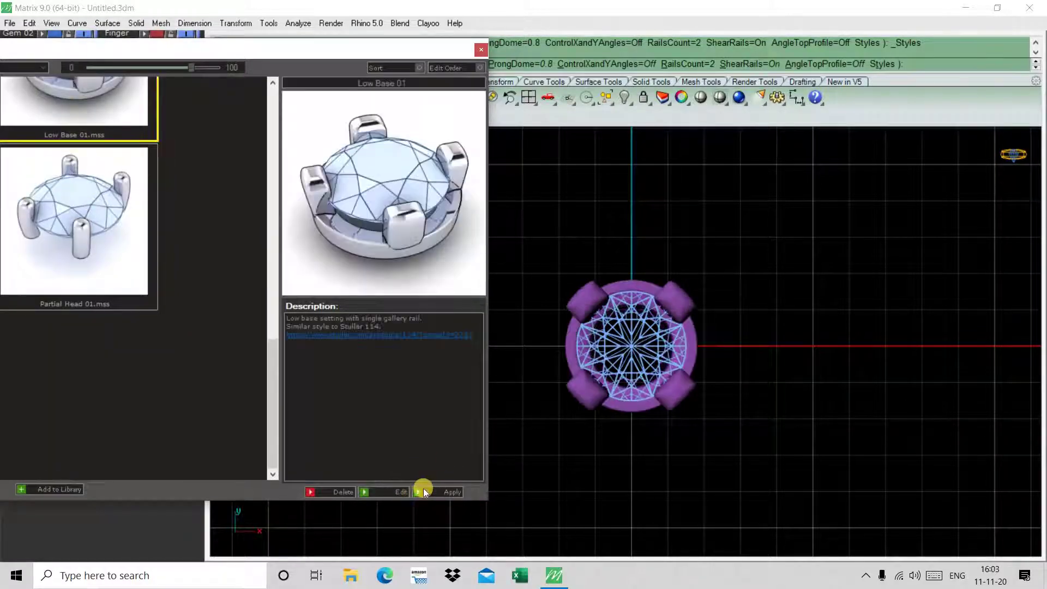
{"action": "left_click", "coordinate": [418, 489]}
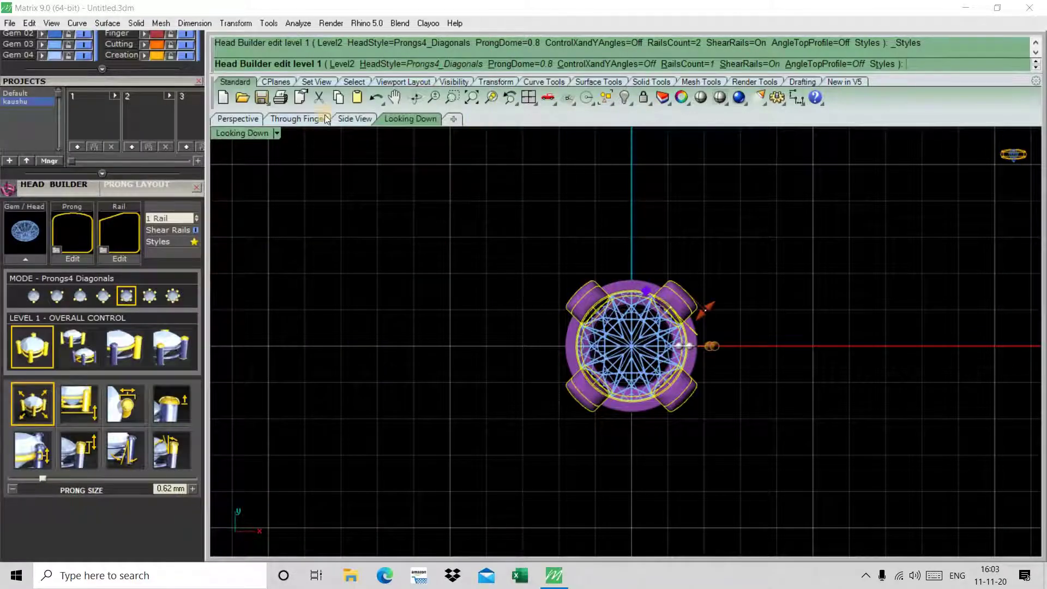
Step: Finish Head Builder into a solid head and window-select the head with its diamond
{"action": "left_click", "coordinate": [239, 119]}
{"action": "left_click", "coordinate": [472, 97]}
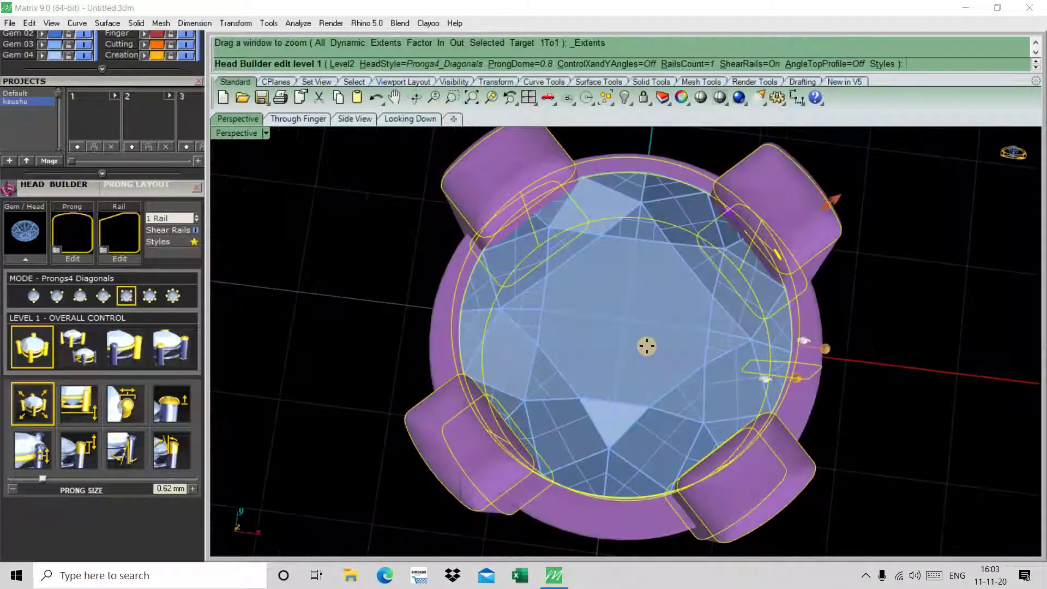
{"action": "right_click_drag", "start_coordinate": [650, 347], "coordinate": [655, 223]}
{"action": "right_click", "coordinate": [655, 224]}
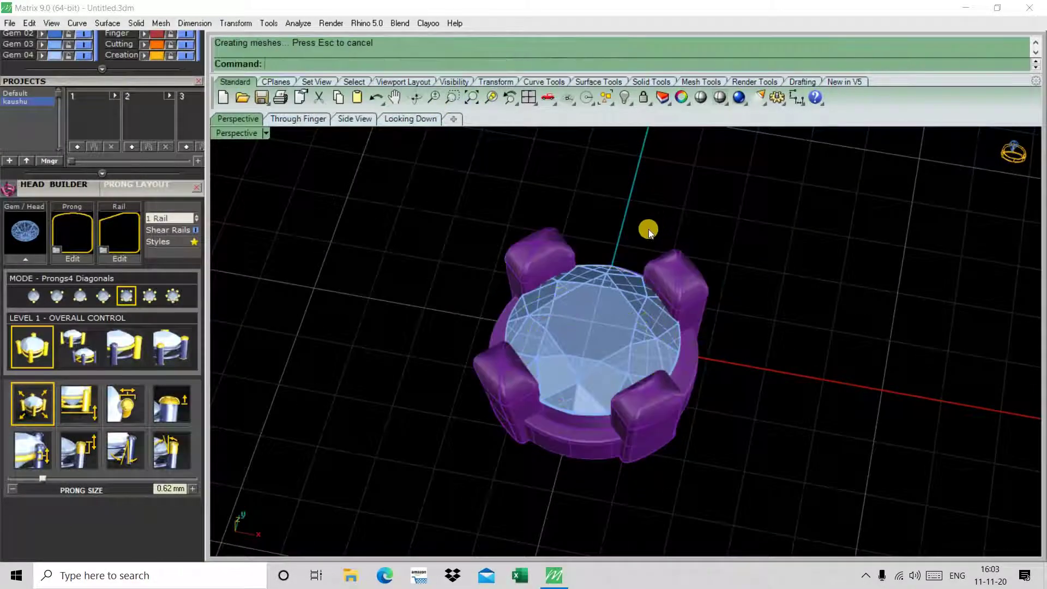
{"action": "scroll", "coordinate": [498, 240], "scroll_direction": "down", "scroll_amount": 2}
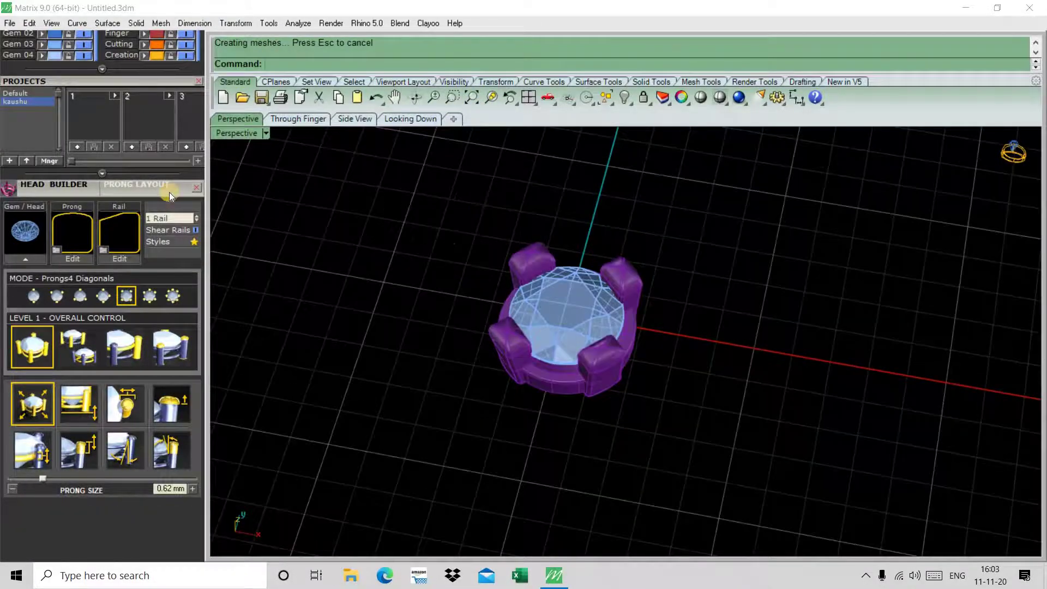
{"action": "left_click", "coordinate": [195, 189]}
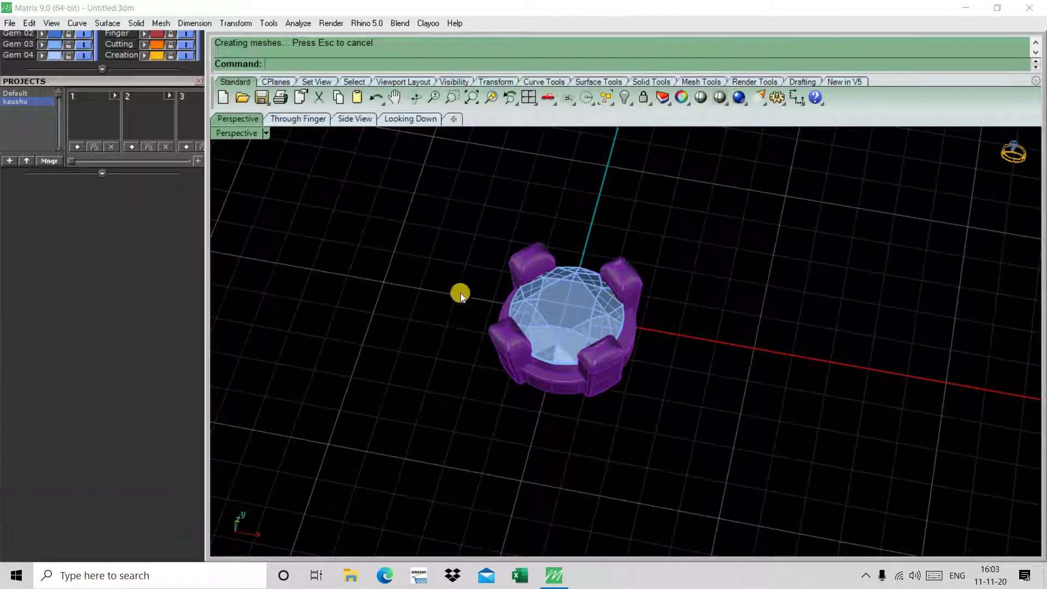
{"action": "left_click_drag", "start_coordinate": [345, 194], "coordinate": [813, 506]}
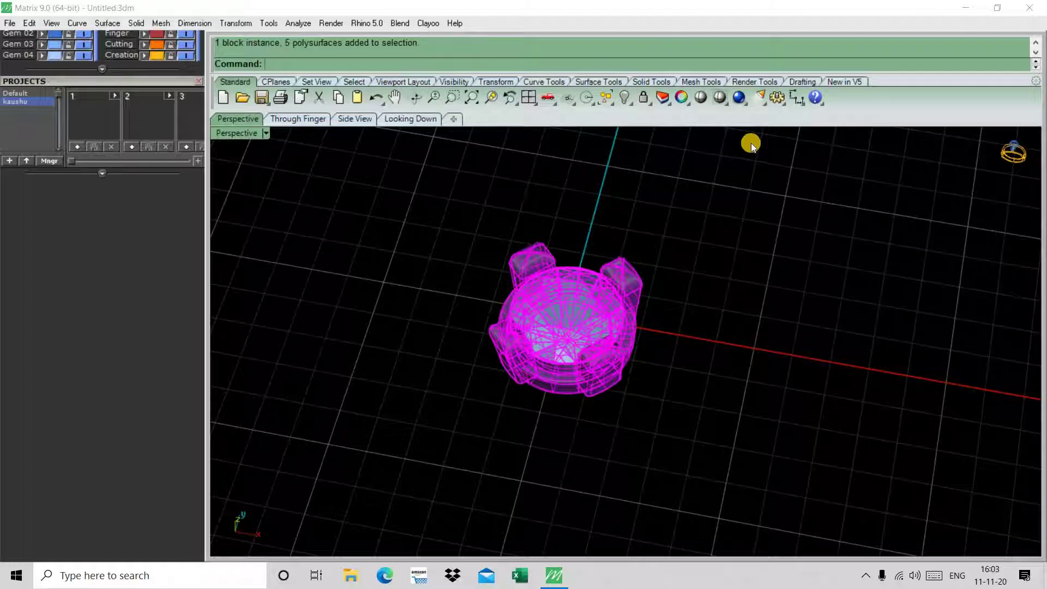
Step: Hide the finished head and place a 2.0 mm, .030 ct round diamond at the origin
{"action": "key", "text": "ctrl+h"}
{"action": "left_click_drag", "start_coordinate": [147, 81], "coordinate": [156, 436]}
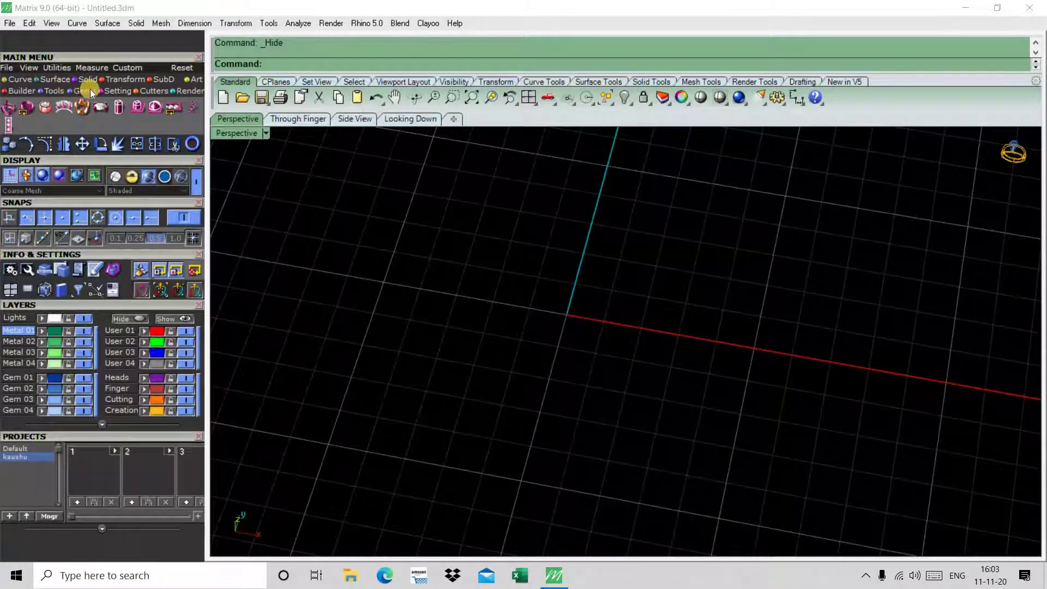
{"action": "left_click", "coordinate": [90, 89]}
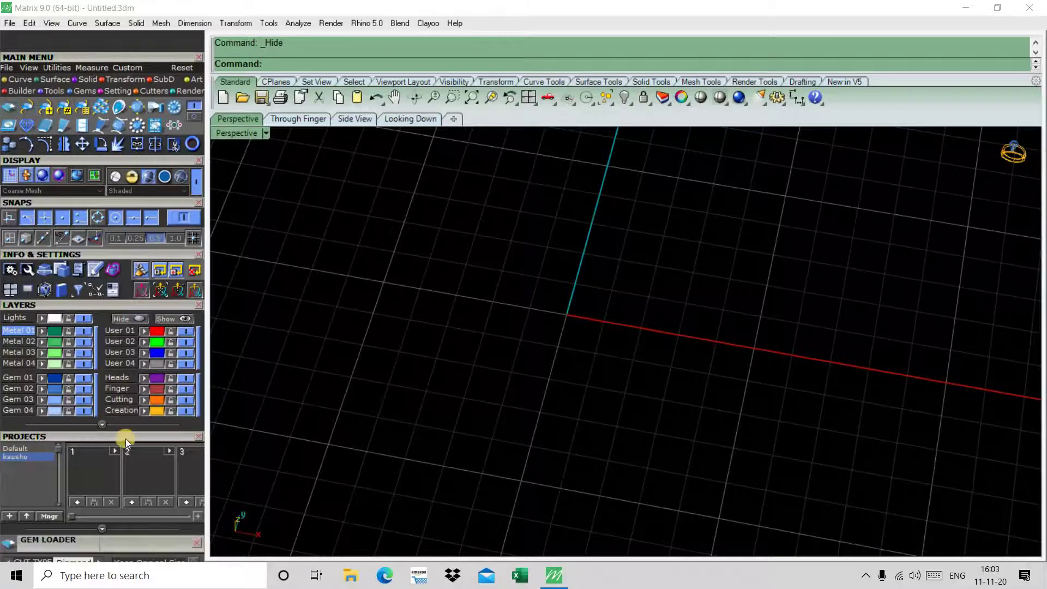
{"action": "left_click_drag", "start_coordinate": [130, 413], "coordinate": [135, 210]}
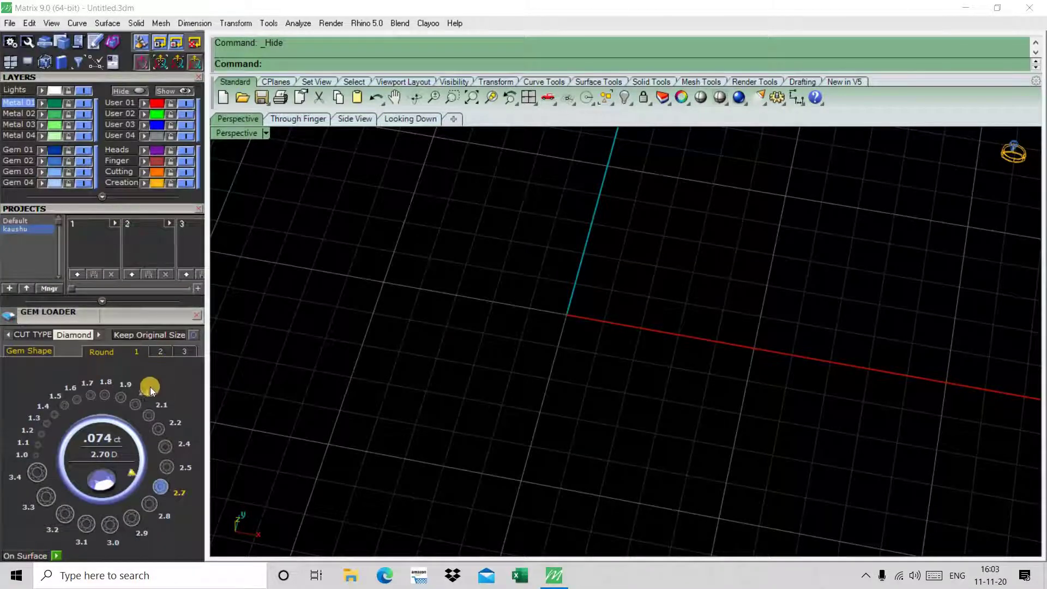
{"action": "left_click", "coordinate": [136, 401]}
{"action": "mouse_move", "coordinate": [593, 327]}
{"action": "right_mouse_down"}
{"action": "mouse_move", "coordinate": [616, 306]}
{"action": "mouse_move", "coordinate": [576, 310]}
{"action": "right_mouse_up"}
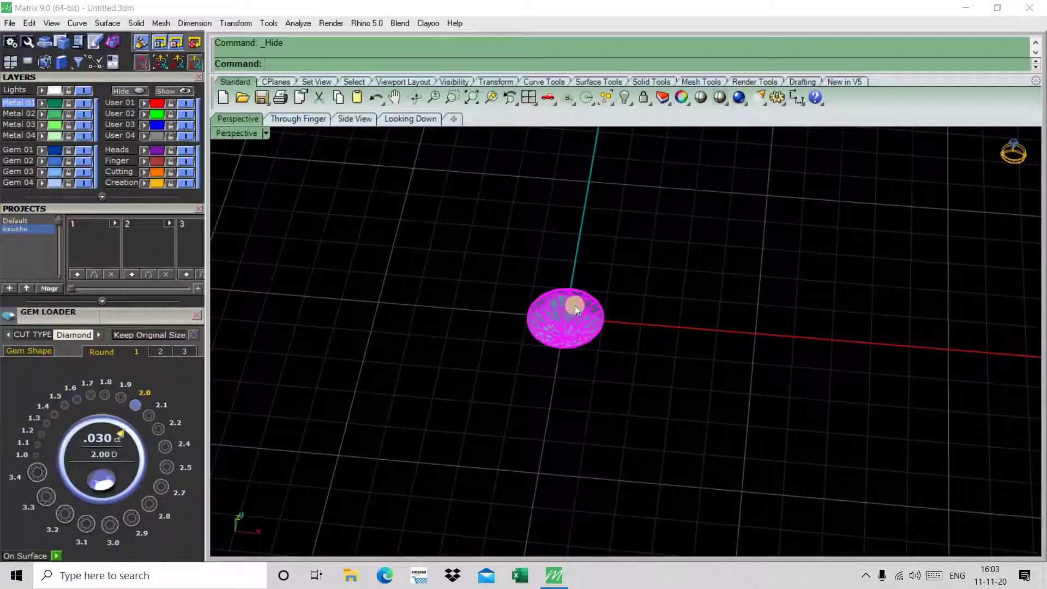
{"action": "left_click", "coordinate": [195, 294]}
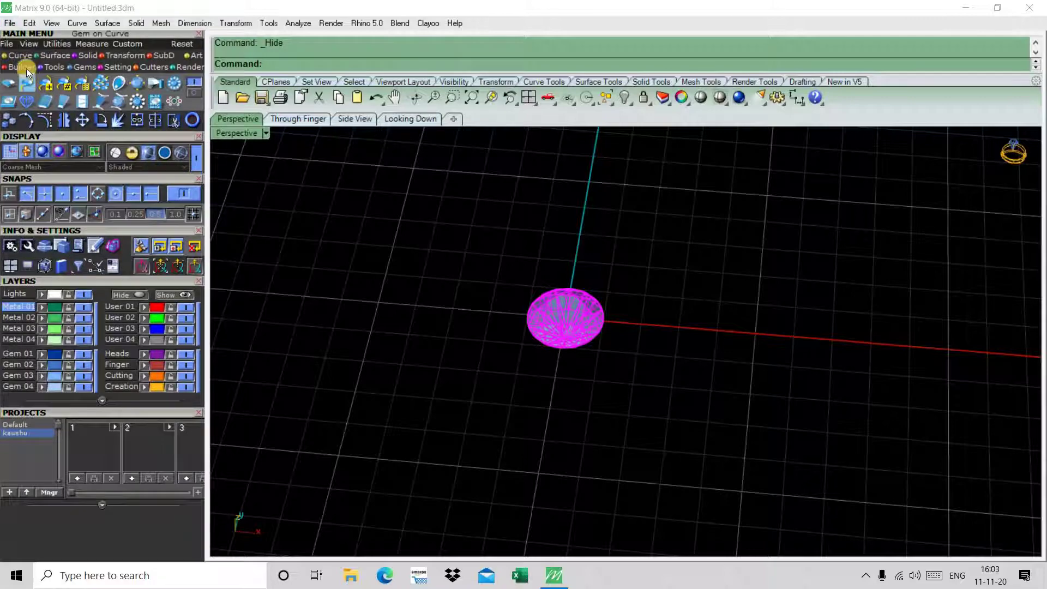
{"action": "left_click", "coordinate": [113, 64]}
Step: Build a Prongs4 head around the 2.0 mm diamond, styled Low Base 01, and finish it
{"action": "left_click", "coordinate": [10, 82]}
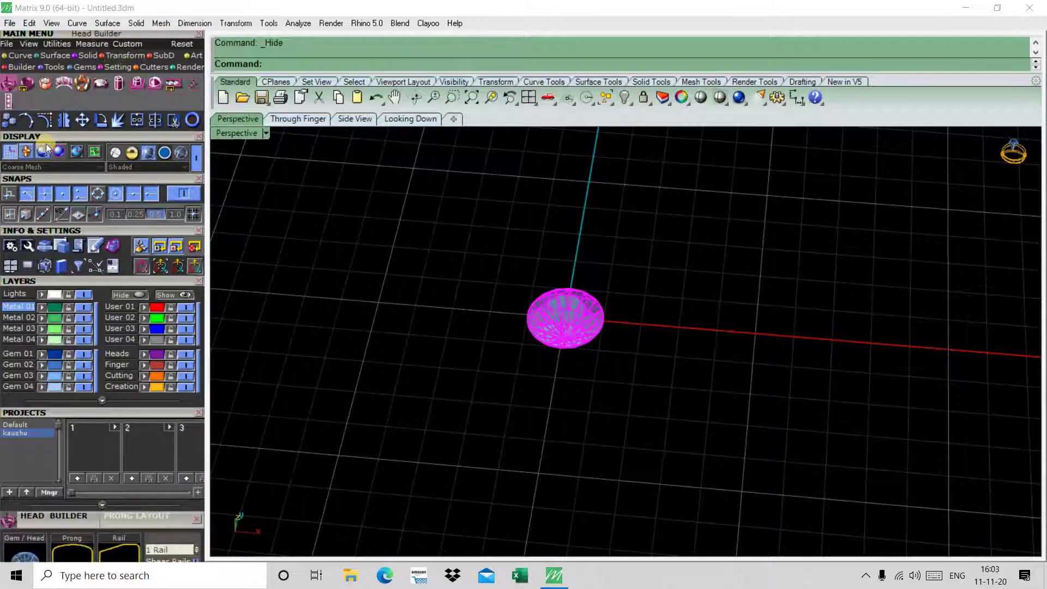
{"action": "scroll", "coordinate": [123, 411], "scroll_direction": "down", "scroll_amount": 1}
{"action": "scroll", "coordinate": [136, 414], "scroll_direction": "down", "scroll_amount": 6}
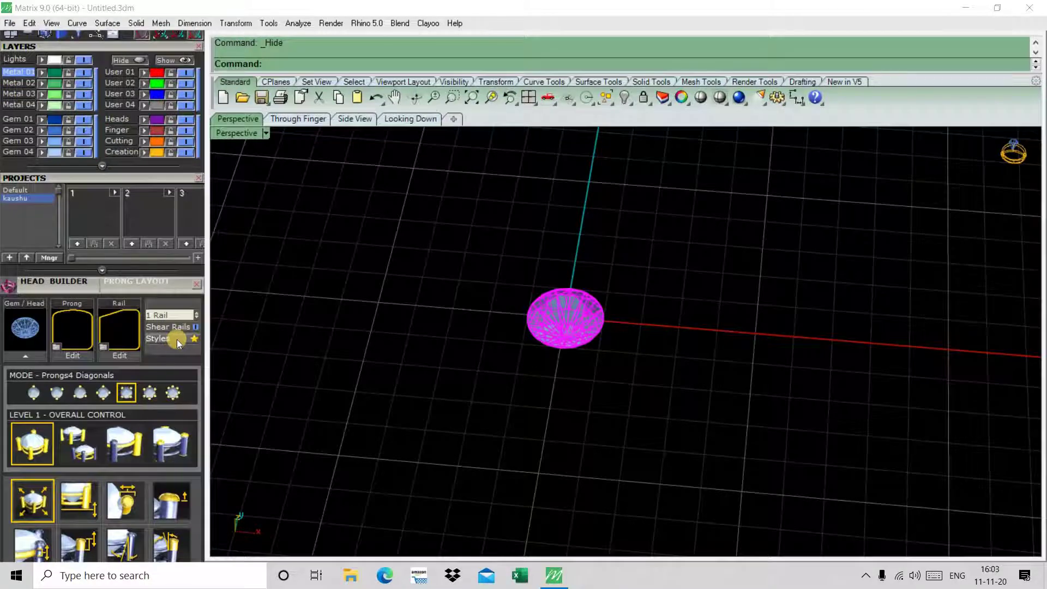
{"action": "left_click", "coordinate": [30, 356]}
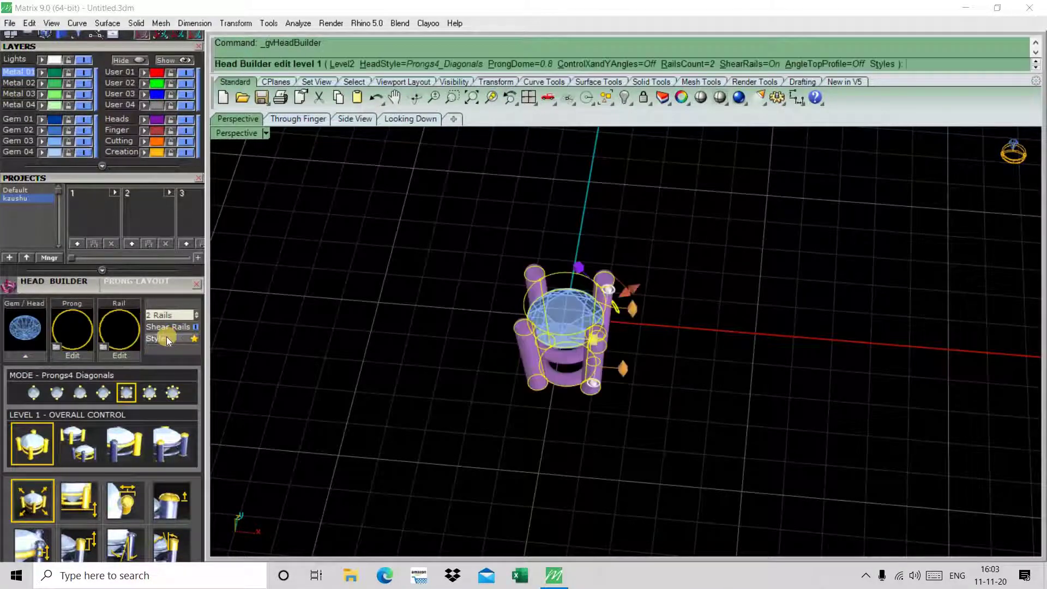
{"action": "left_click", "coordinate": [166, 337]}
{"action": "scroll", "coordinate": [129, 351], "scroll_direction": "down", "scroll_amount": 1}
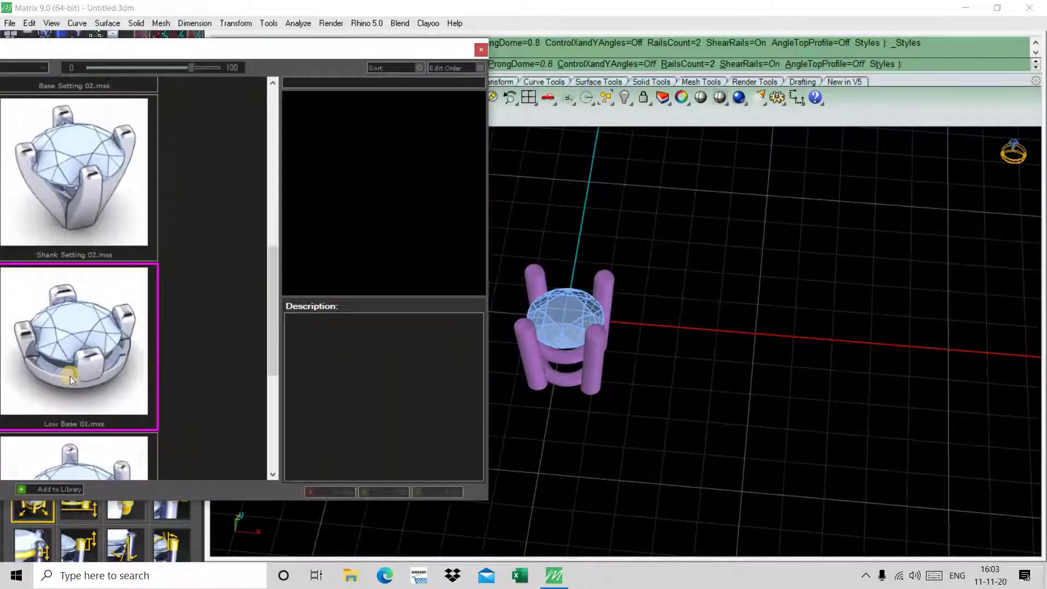
{"action": "left_click", "coordinate": [70, 375]}
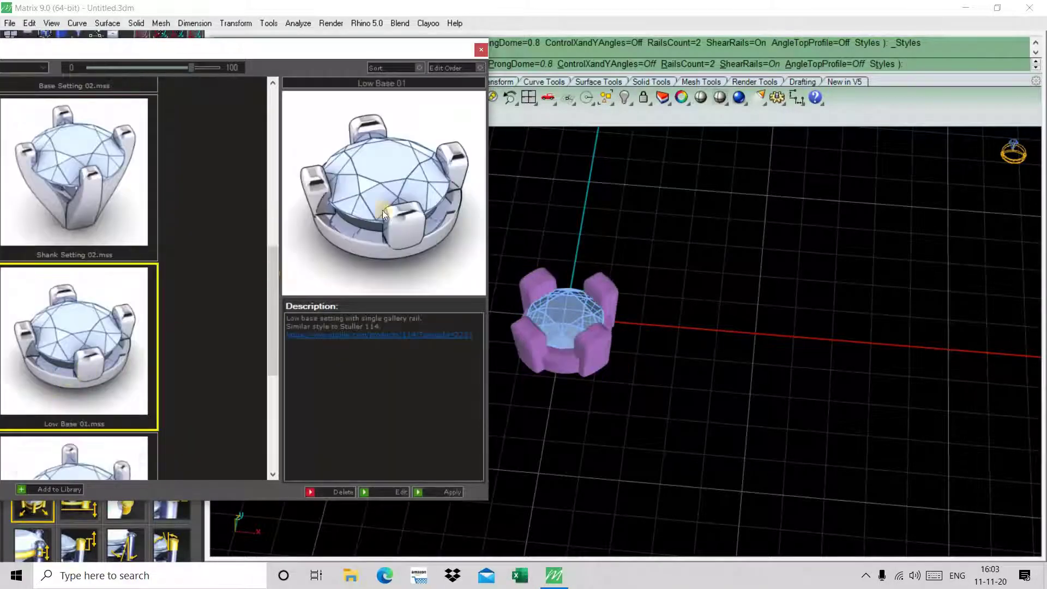
{"action": "left_click", "coordinate": [417, 496]}
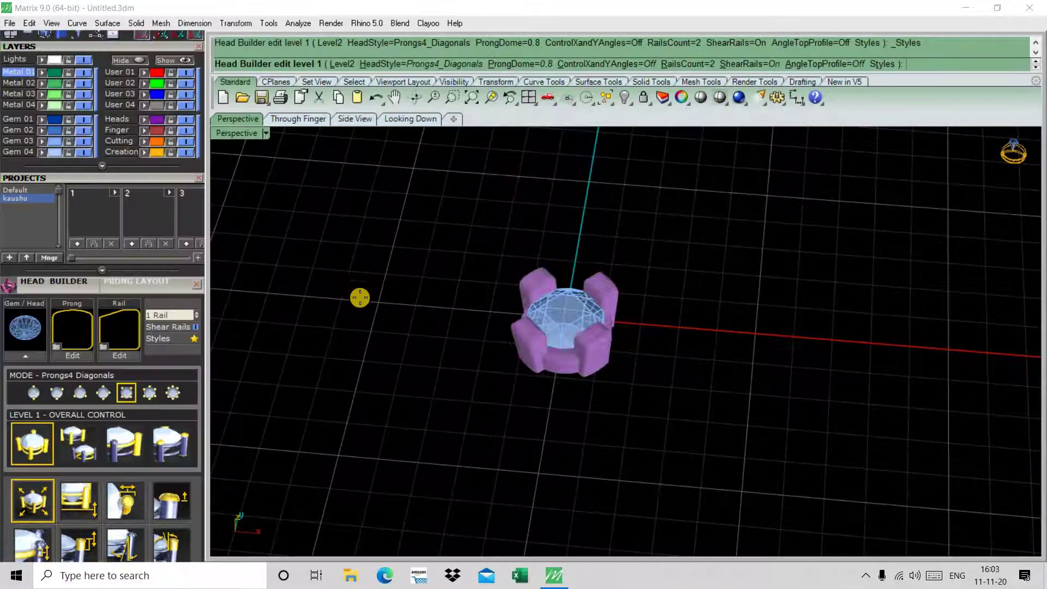
{"action": "left_click", "coordinate": [195, 286]}
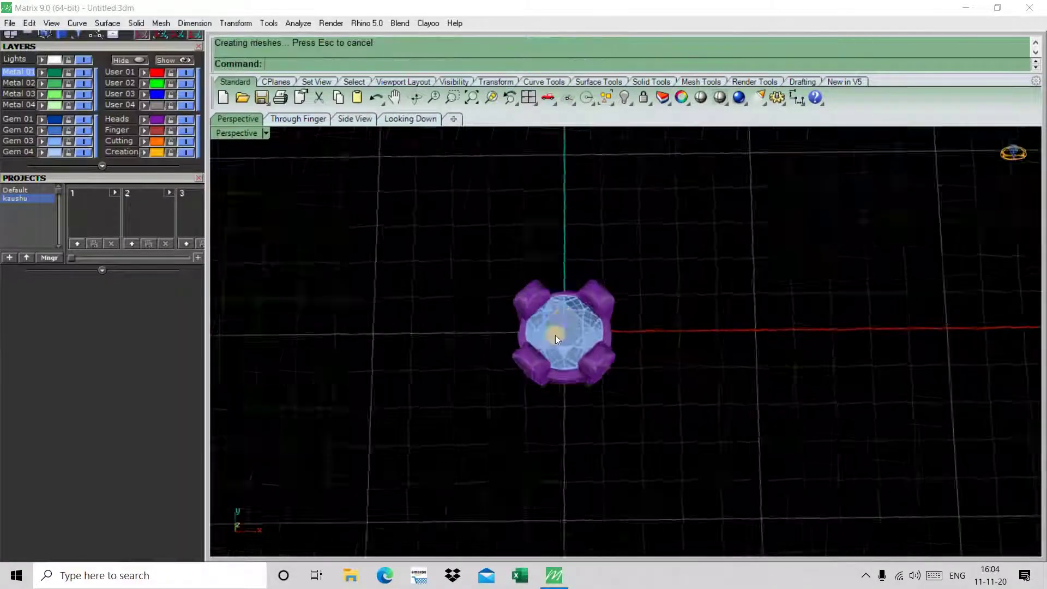
Step: Window-select the finished head and drag it upward off the origin in the Looking Down view
{"action": "left_click_drag", "start_coordinate": [417, 227], "coordinate": [719, 469]}
{"action": "scroll", "coordinate": [635, 398], "scroll_direction": "down", "scroll_amount": 5}
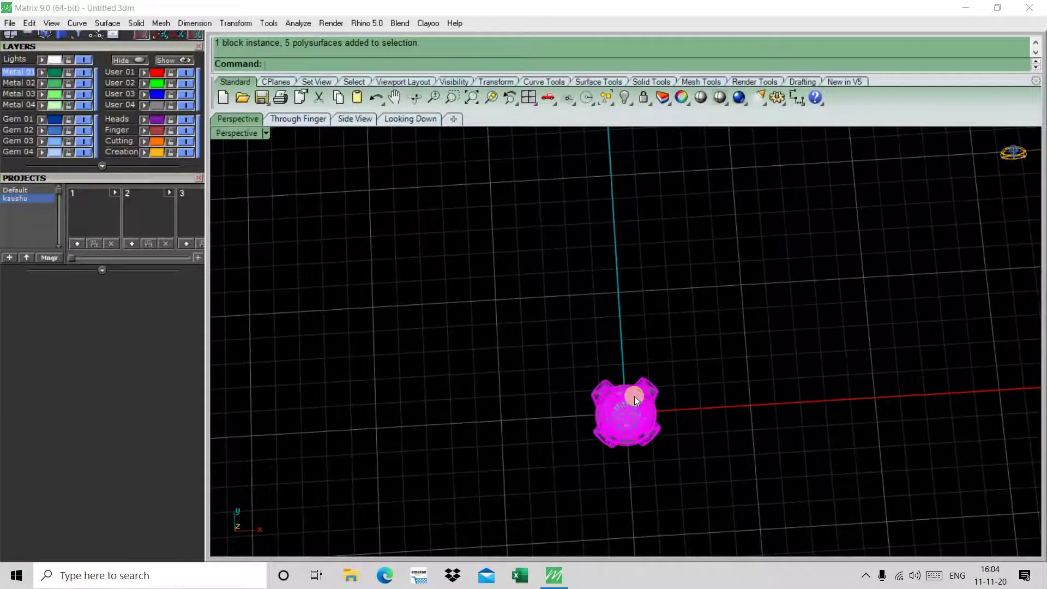
{"action": "left_click", "coordinate": [410, 119]}
{"action": "scroll", "coordinate": [519, 310], "scroll_direction": "down", "scroll_amount": 4}
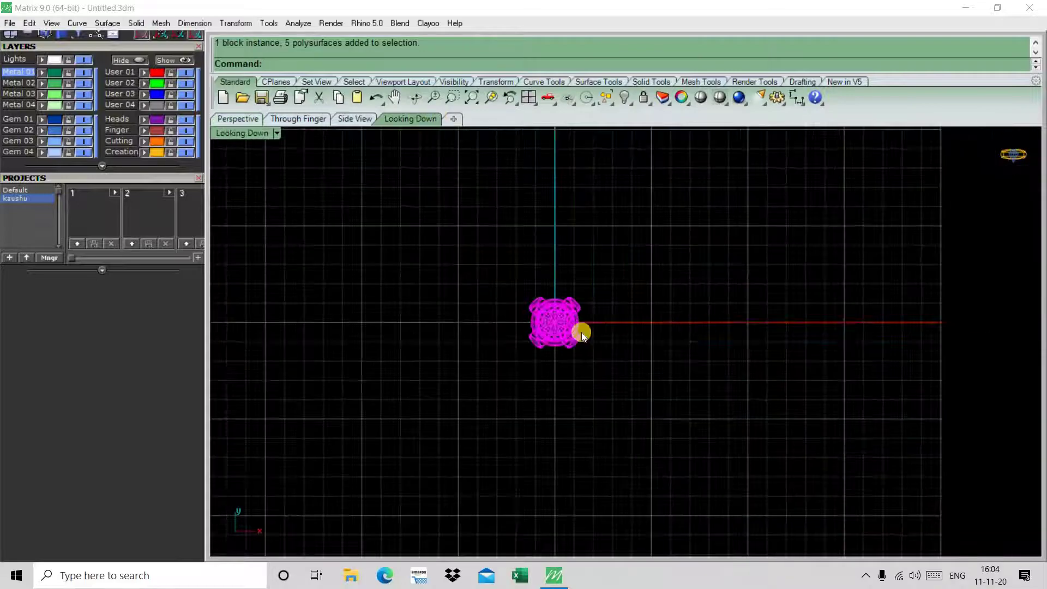
{"action": "scroll", "coordinate": [581, 332], "scroll_direction": "up", "scroll_amount": 3}
{"action": "left_click_drag", "start_coordinate": [526, 269], "coordinate": [526, 223]}
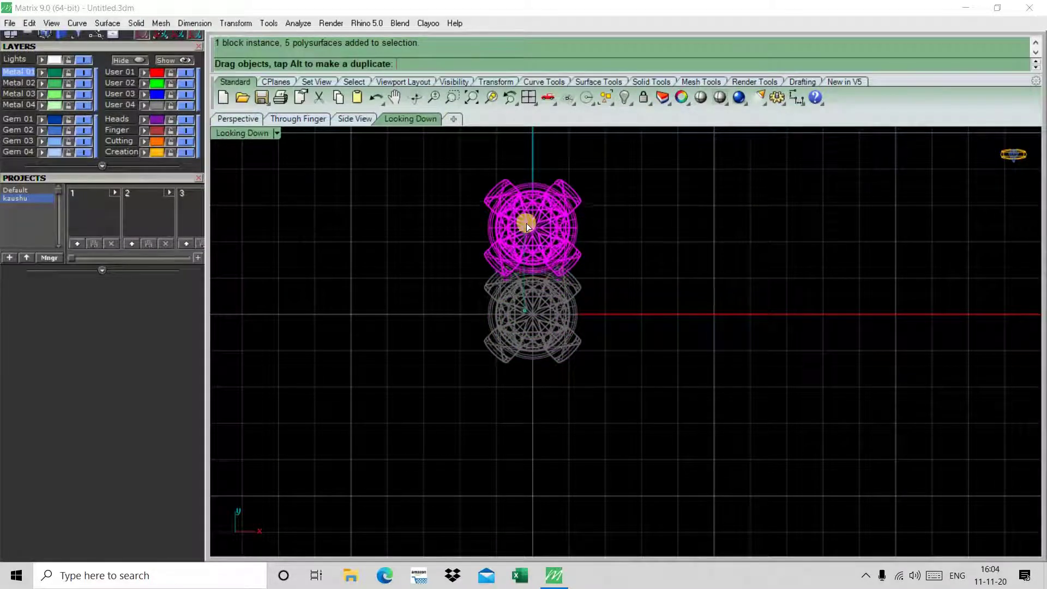
{"action": "scroll", "coordinate": [525, 226], "scroll_direction": "up", "scroll_amount": 3}
{"action": "scroll", "coordinate": [526, 263], "scroll_direction": "down", "scroll_amount": 2}
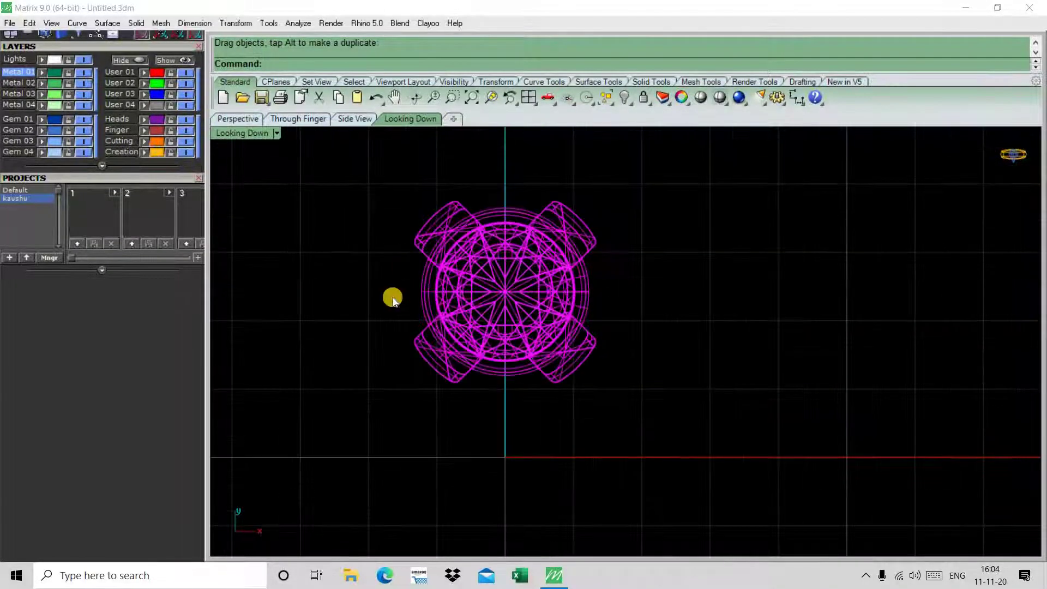
{"action": "scroll", "coordinate": [93, 380], "scroll_direction": "up", "scroll_amount": 5}
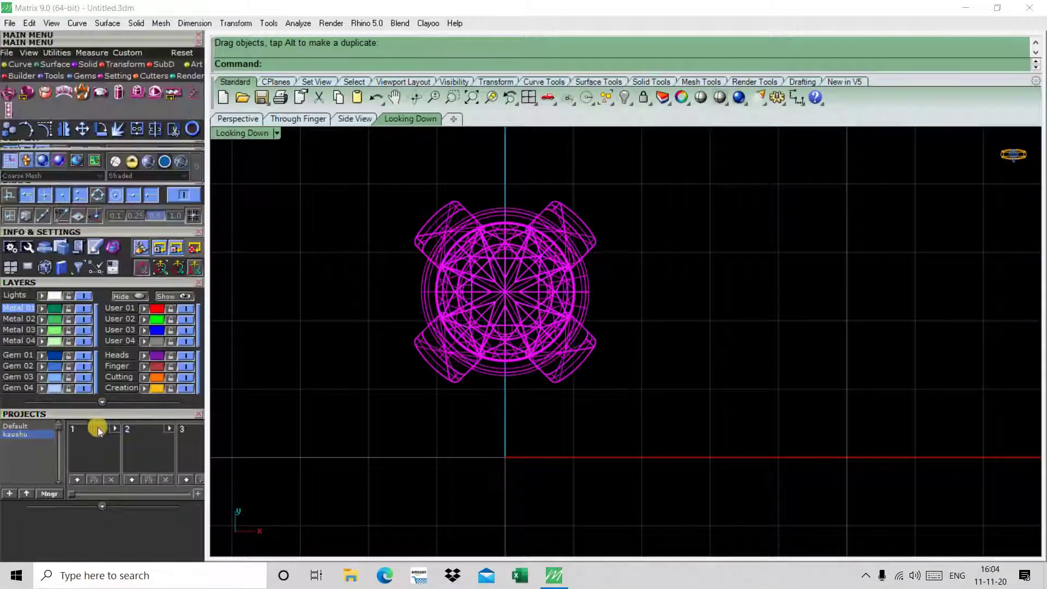
{"action": "scroll", "coordinate": [382, 350], "scroll_direction": "down", "scroll_amount": 2}
{"action": "scroll", "coordinate": [424, 270], "scroll_direction": "up", "scroll_amount": 2}
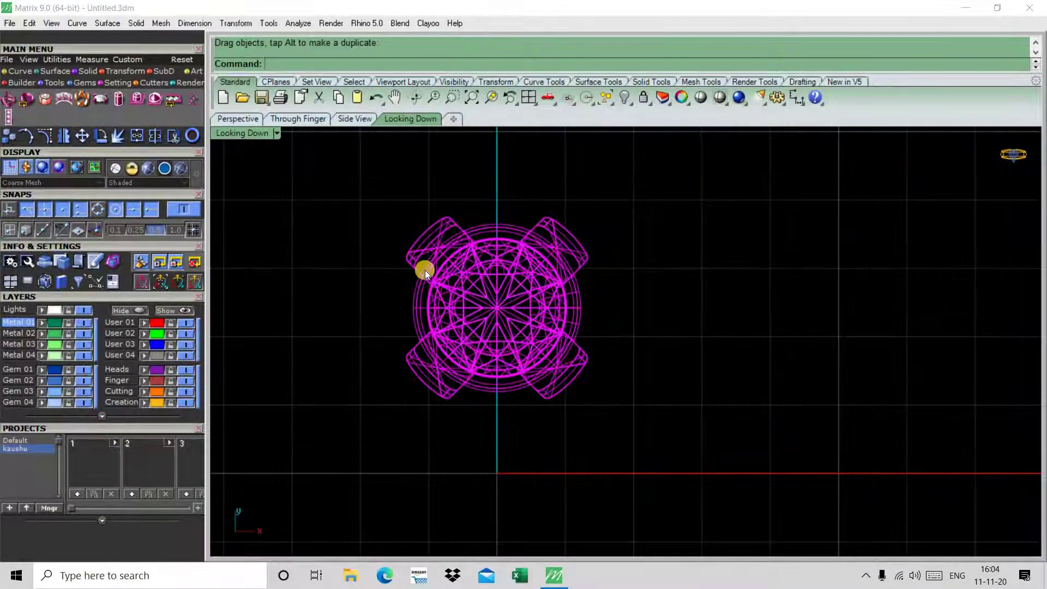
Step: Copy the prong-set diamond from base point 0 to sit touching beside the original
{"action": "type", "text": "Copy"}
{"action": "key", "text": "Return"}
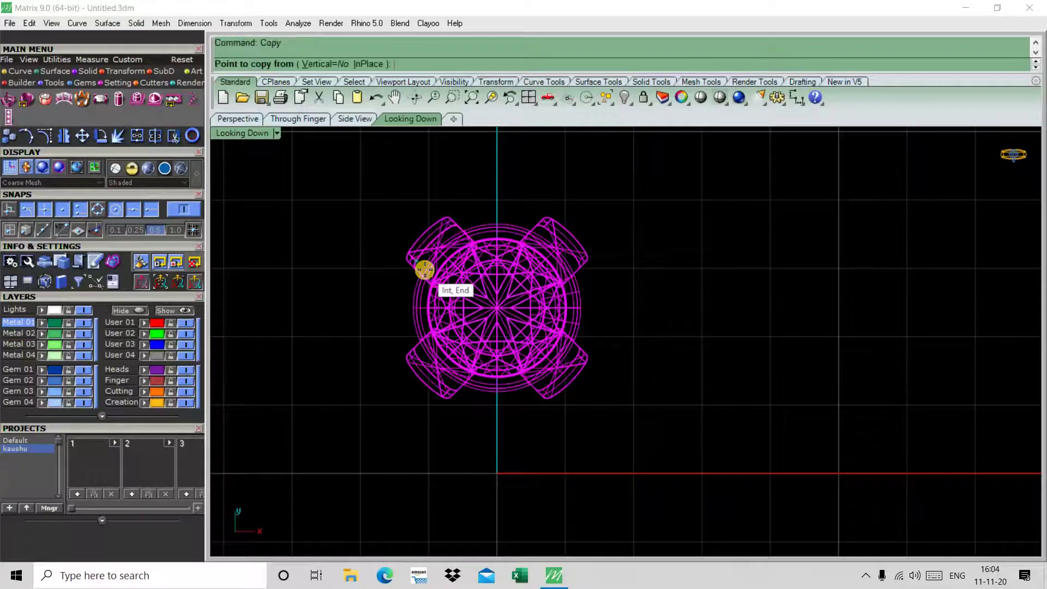
{"action": "type", "text": "0"}
{"action": "key", "text": "Return"}
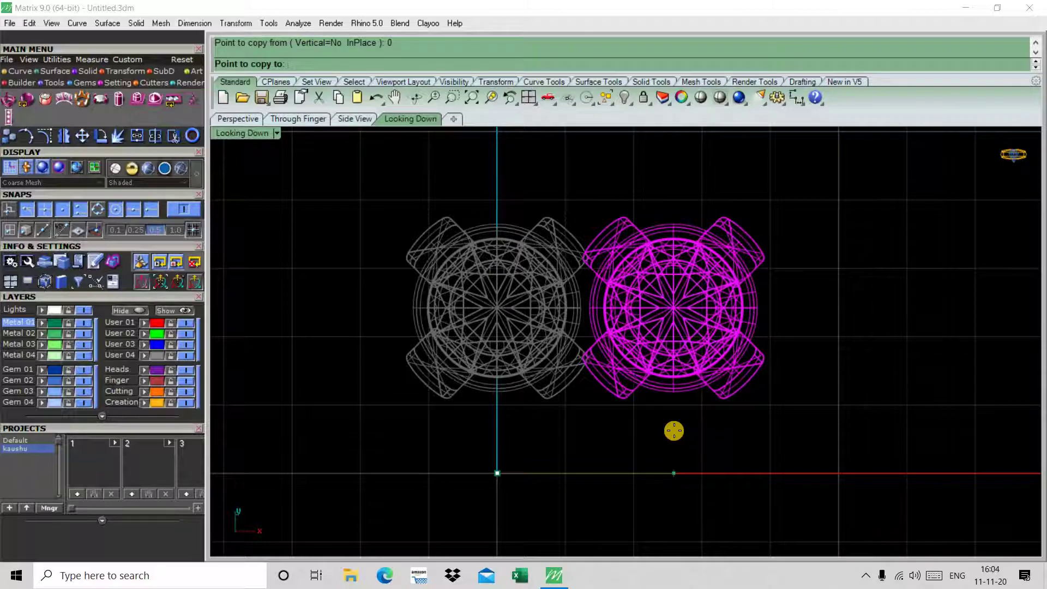
{"action": "left_click", "coordinate": [674, 431]}
{"action": "scroll", "coordinate": [682, 385], "scroll_direction": "down", "scroll_amount": 5}
{"action": "key", "text": "Return"}
{"action": "scroll", "coordinate": [613, 359], "scroll_direction": "up", "scroll_amount": 5}
{"action": "scroll", "coordinate": [406, 260], "scroll_direction": "down", "scroll_amount": 5}
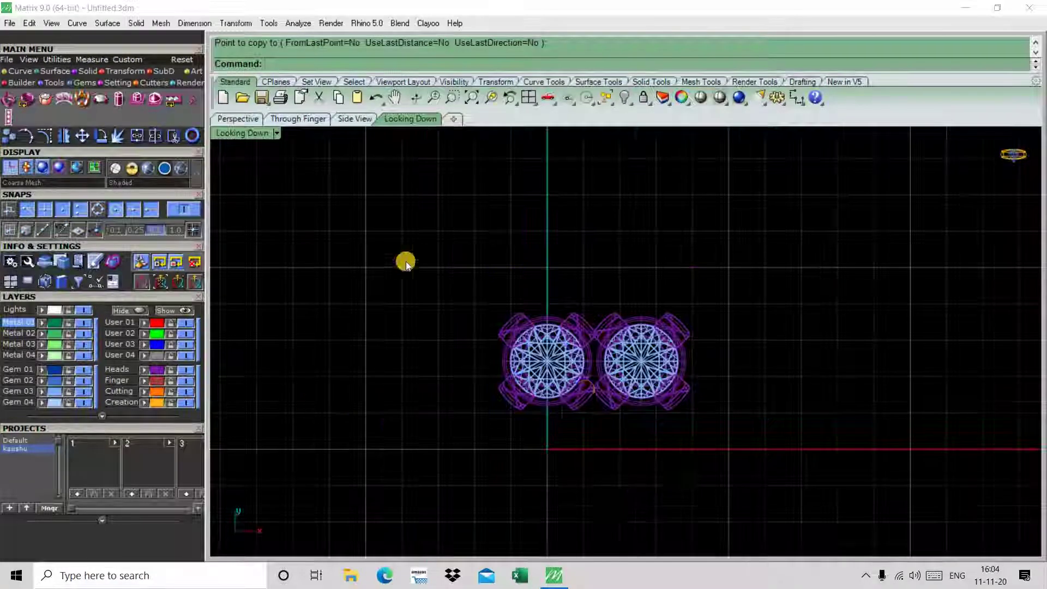
Step: Window-select both heads and drag them slightly down, recentring the view
{"action": "left_click_drag", "start_coordinate": [406, 261], "coordinate": [802, 502]}
{"action": "scroll", "coordinate": [621, 381], "scroll_direction": "up", "scroll_amount": 5}
{"action": "scroll", "coordinate": [685, 367], "scroll_direction": "down", "scroll_amount": 3}
{"action": "scroll", "coordinate": [685, 374], "scroll_direction": "up", "scroll_amount": 3}
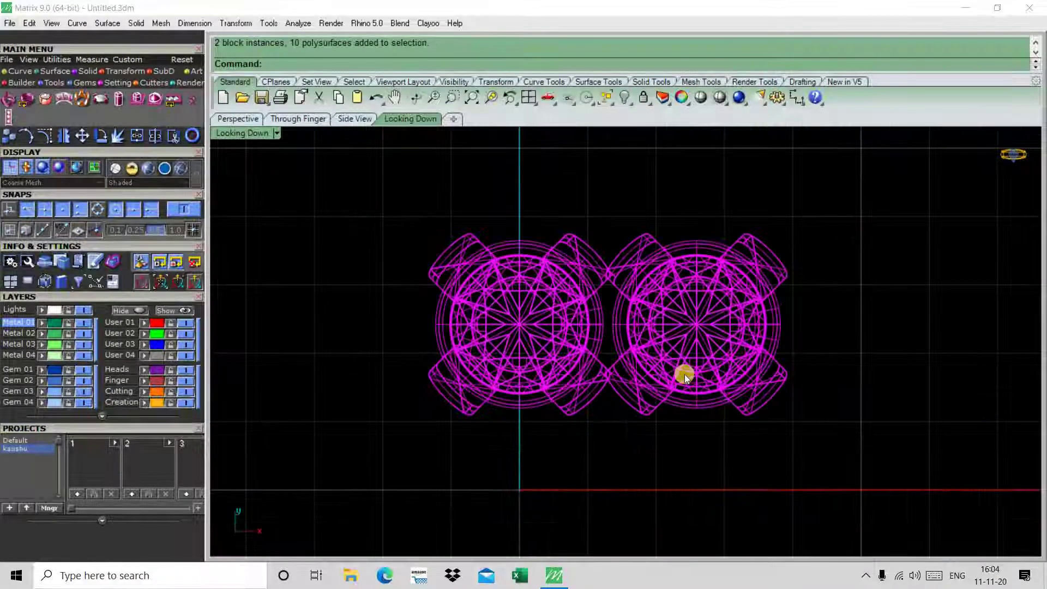
{"action": "left_click_drag", "start_coordinate": [685, 374], "coordinate": [643, 416]}
{"action": "scroll", "coordinate": [626, 392], "scroll_direction": "down", "scroll_amount": 3}
{"action": "scroll", "coordinate": [620, 395], "scroll_direction": "up", "scroll_amount": 3}
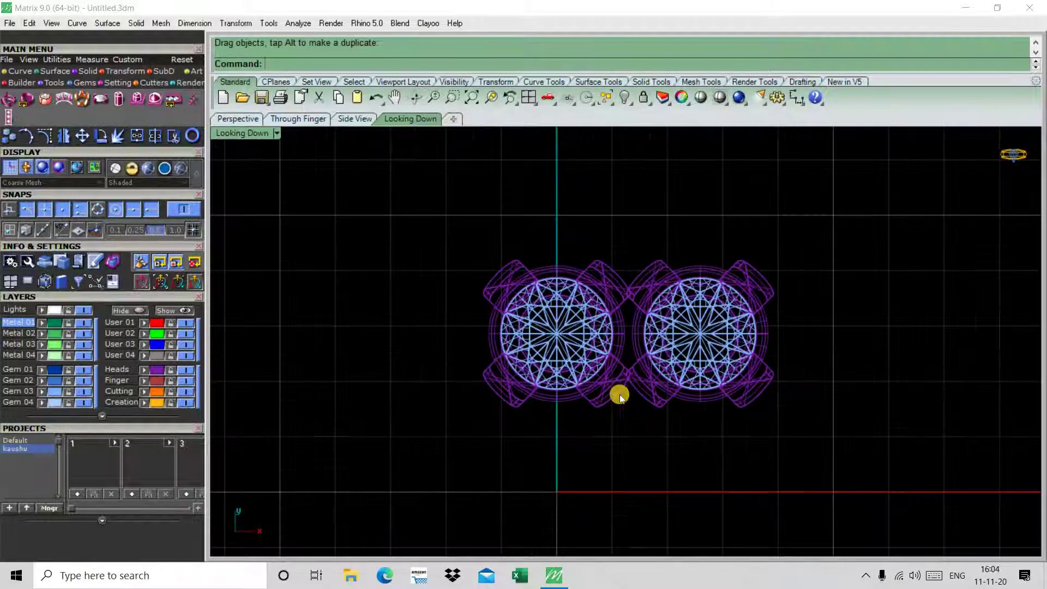
{"action": "right_click_drag", "start_coordinate": [619, 394], "coordinate": [573, 397]}
Step: Draw a straight line beneath the two gem heads, from left head to right head
{"action": "left_click", "coordinate": [24, 71]}
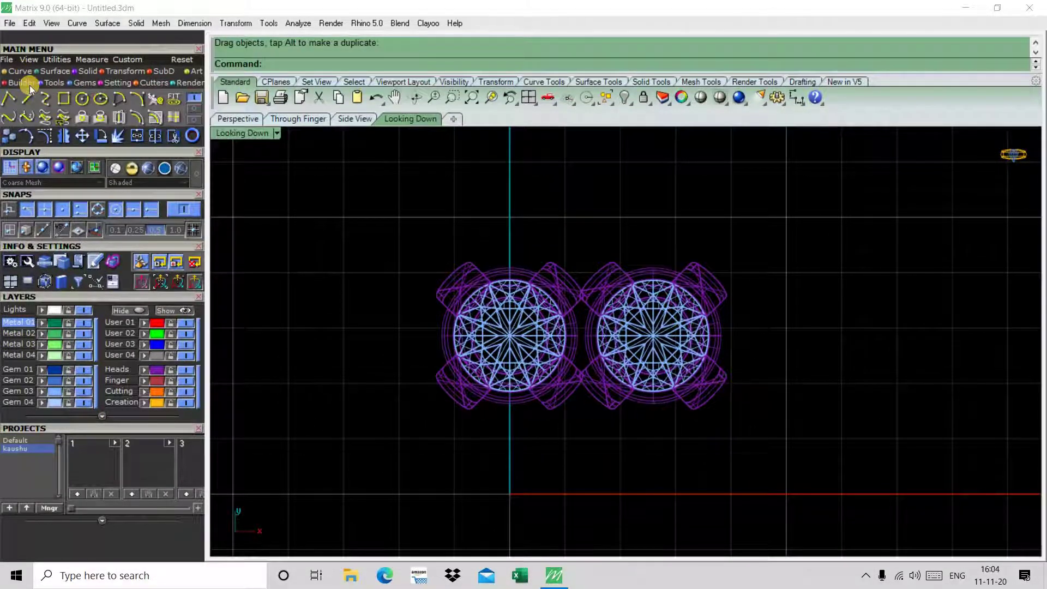
{"action": "left_click", "coordinate": [26, 98]}
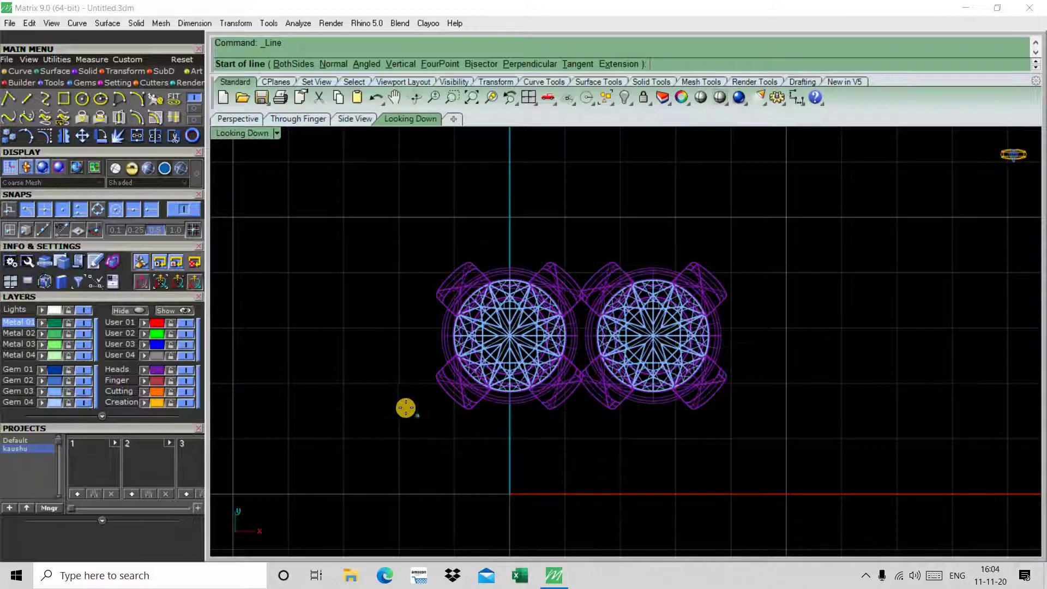
{"action": "left_click", "coordinate": [417, 413]}
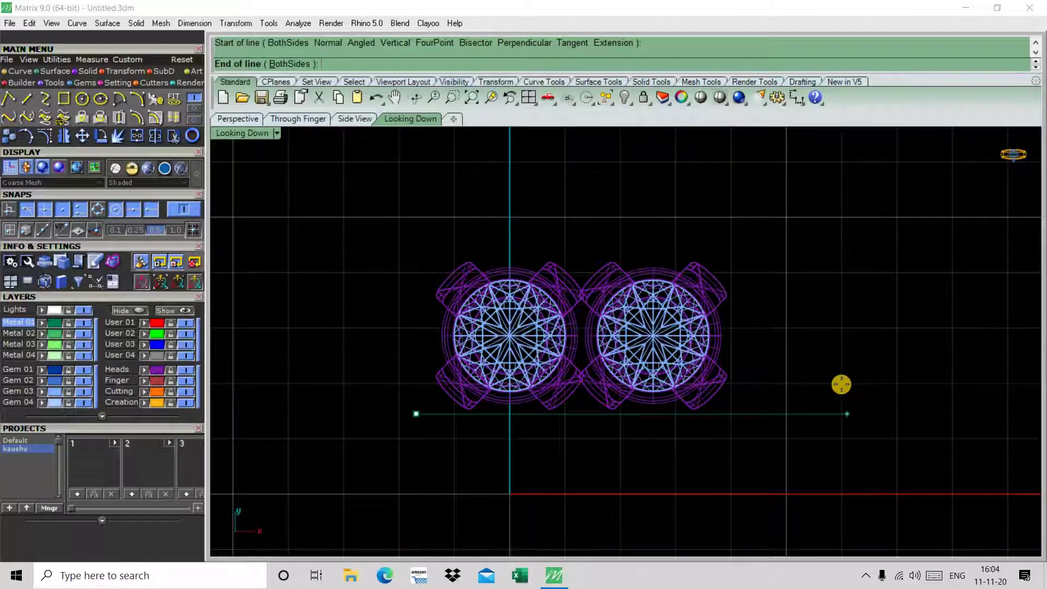
{"action": "left_click", "coordinate": [812, 384]}
{"action": "left_click", "coordinate": [714, 415]}
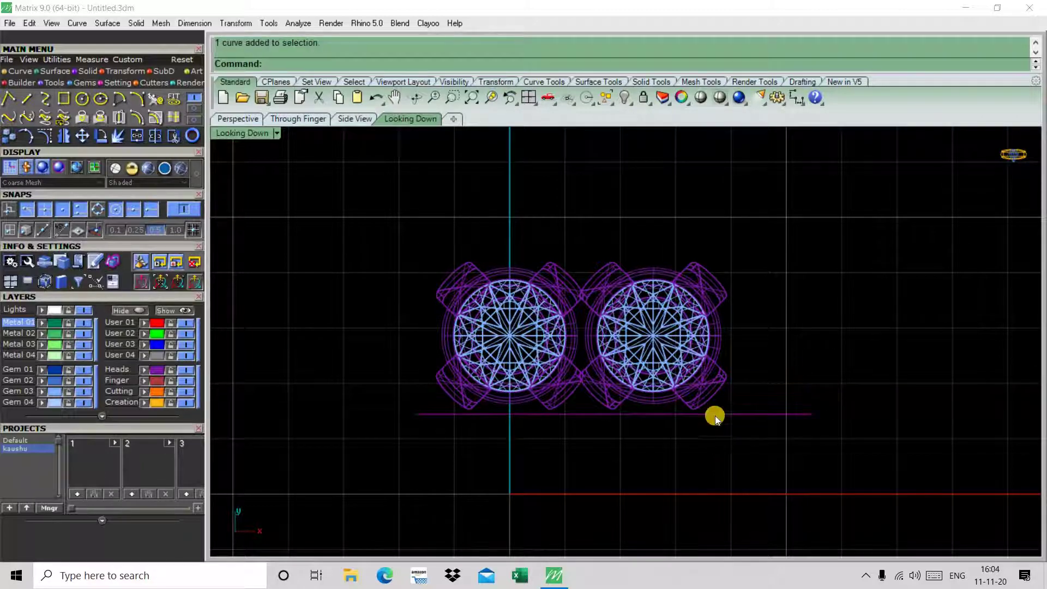
Step: Extrude the line with ExtrudeCrv into a flat rectangular surface, viewing all four viewports
{"action": "scroll", "coordinate": [714, 414], "scroll_direction": "up", "scroll_amount": 3}
{"action": "type", "text": "Ex"}
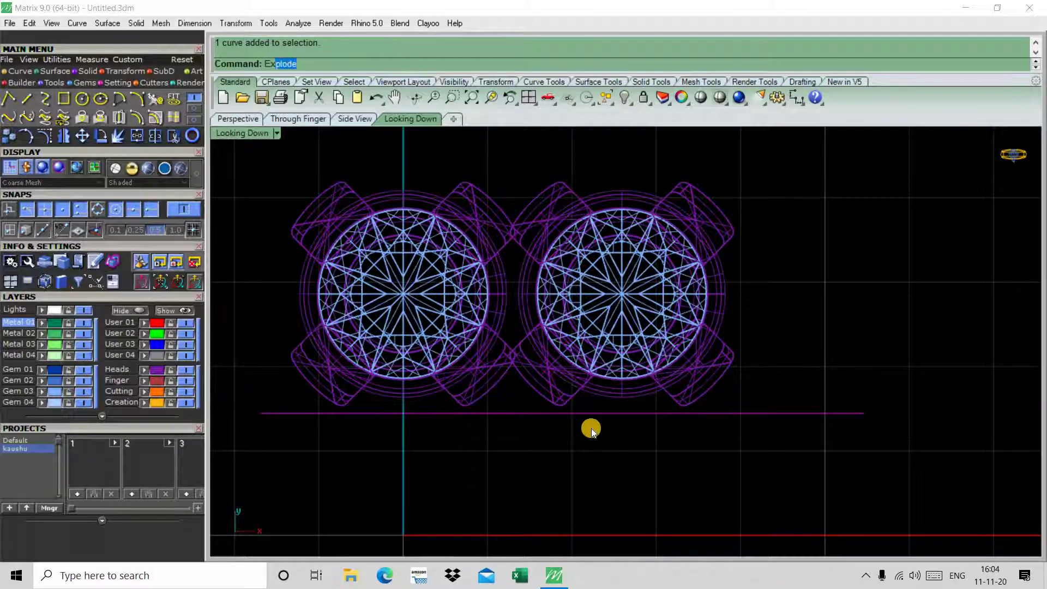
{"action": "type", "text": "t"}
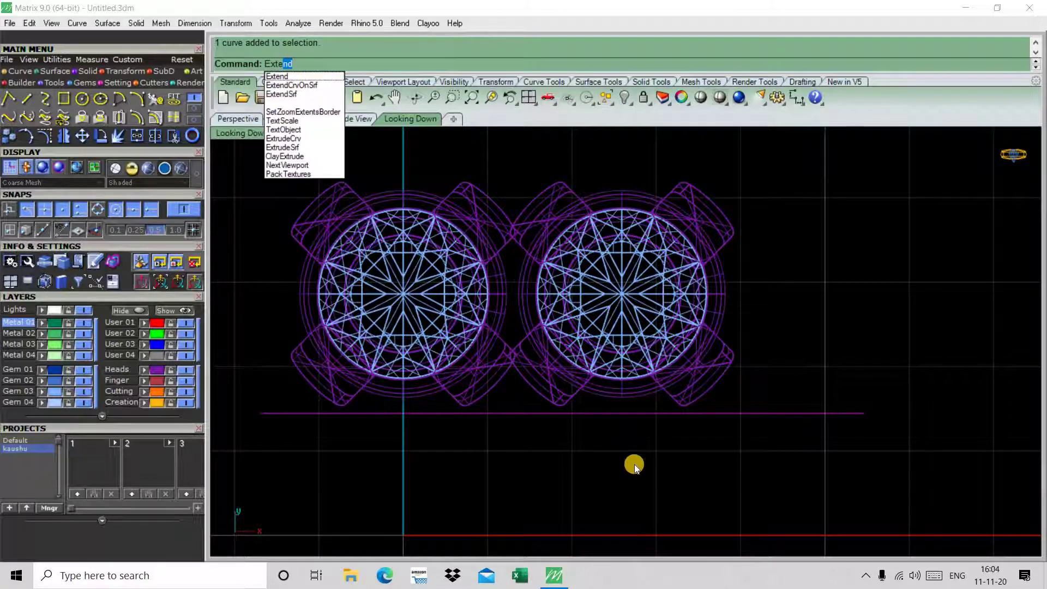
{"action": "key", "text": "BackSpace"}
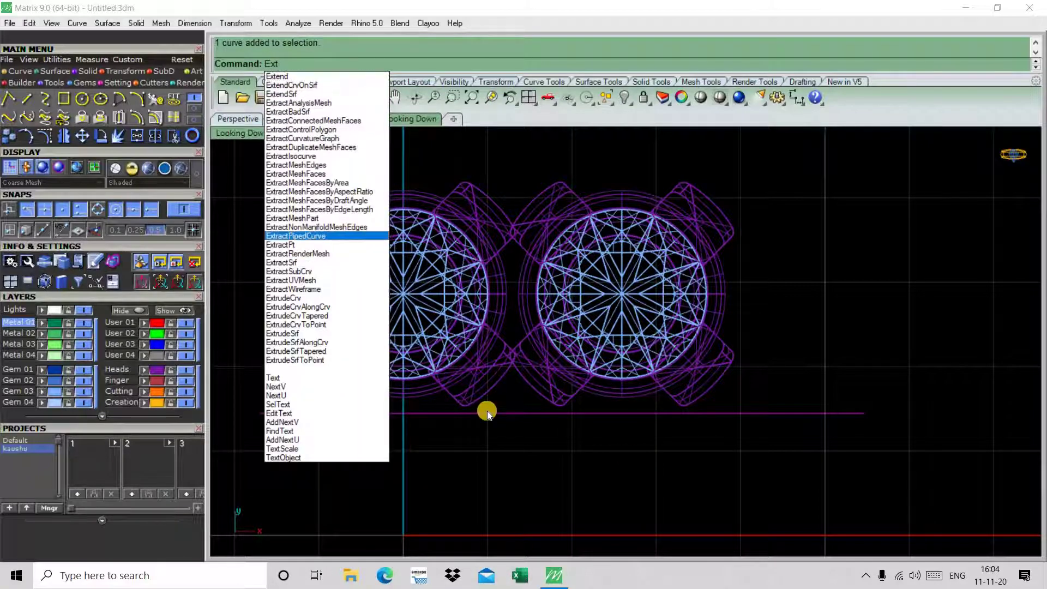
{"action": "type", "text": "u"}
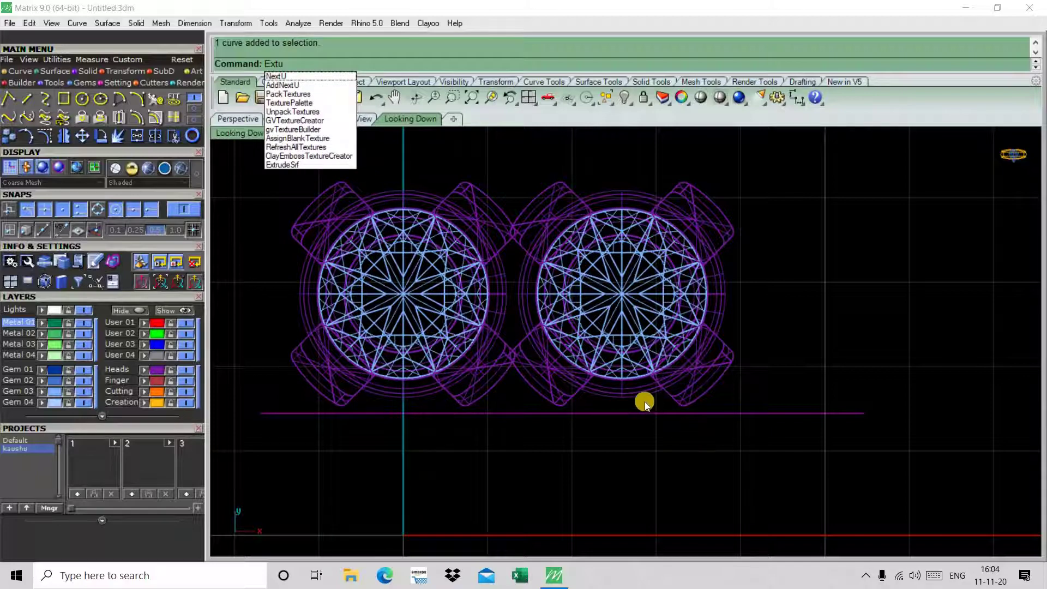
{"action": "key", "text": "BackSpace"}
{"action": "type", "text": "rudeCrv"}
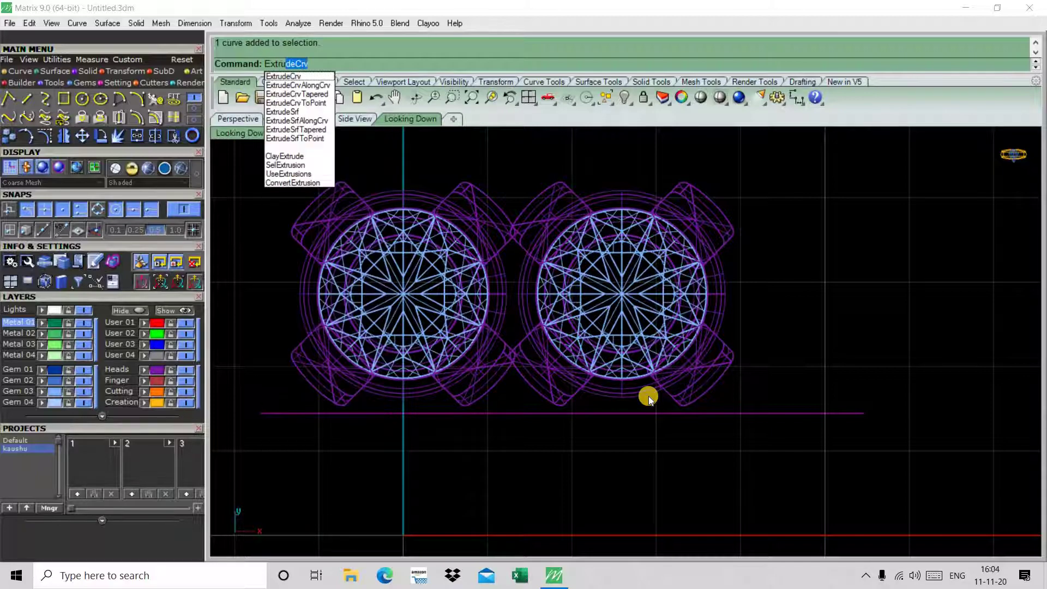
{"action": "key", "text": "Return"}
{"action": "scroll", "coordinate": [652, 407], "scroll_direction": "down", "scroll_amount": 5}
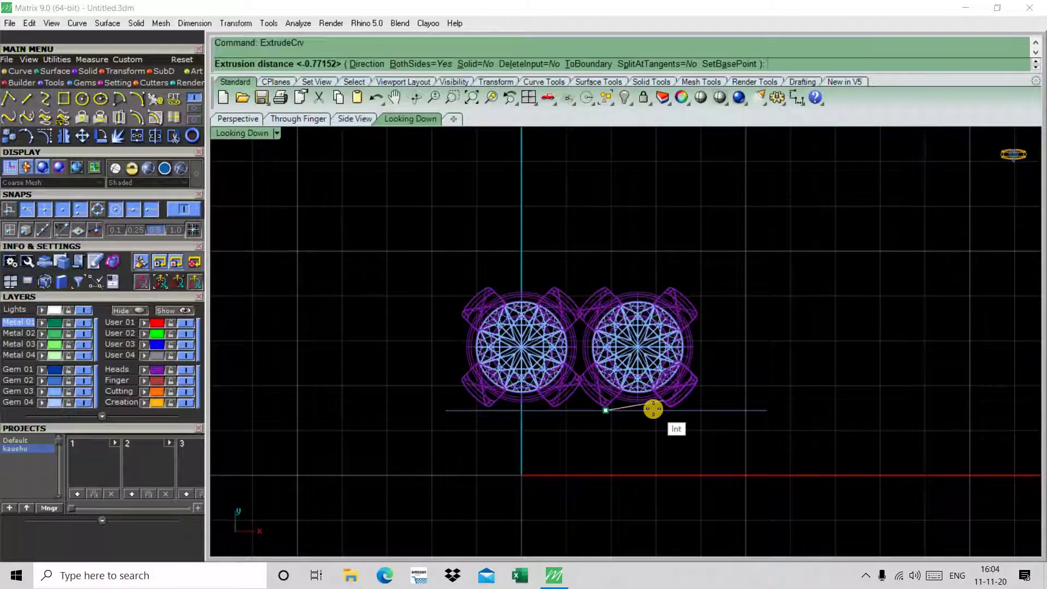
{"action": "key", "text": "ctrl+m"}
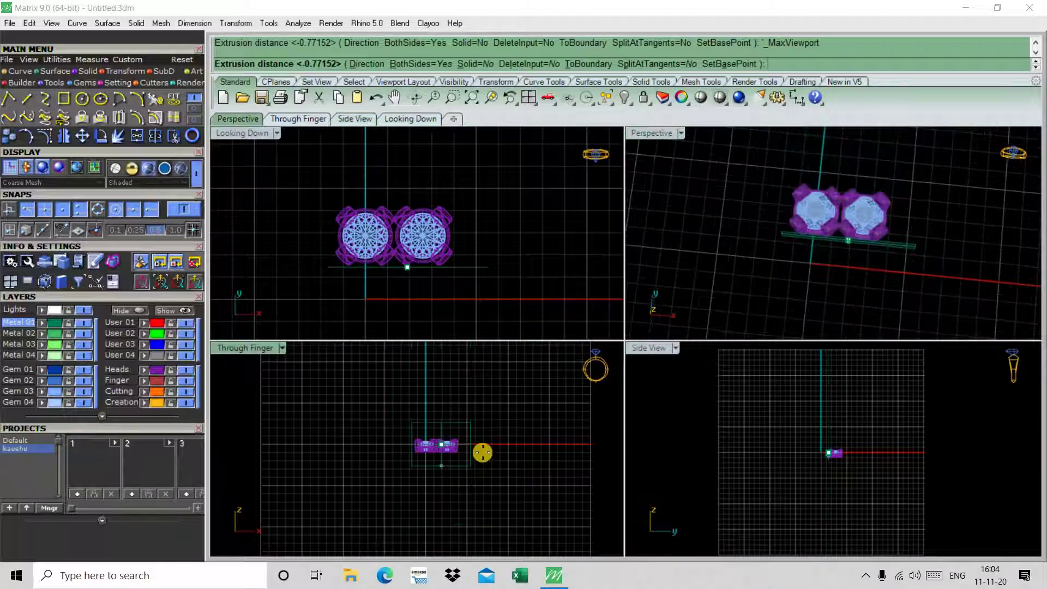
{"action": "scroll", "coordinate": [482, 452], "scroll_direction": "up", "scroll_amount": 2}
{"action": "scroll", "coordinate": [440, 437], "scroll_direction": "up", "scroll_amount": 2}
{"action": "scroll", "coordinate": [460, 423], "scroll_direction": "up", "scroll_amount": 2}
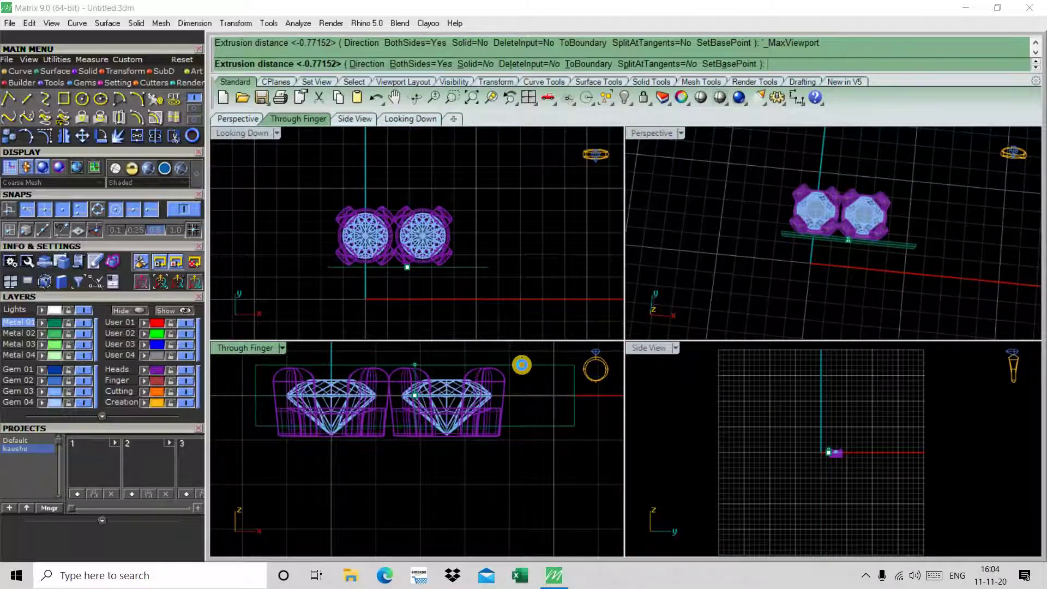
{"action": "left_click", "coordinate": [524, 364]}
Step: Shift the rectangular surface slightly down to sit just below the gems
{"action": "mouse_move", "coordinate": [535, 365]}
{"action": "left_mouse_down"}
{"action": "mouse_move", "coordinate": [515, 373]}
{"action": "mouse_move", "coordinate": [527, 416]}
{"action": "left_mouse_up"}
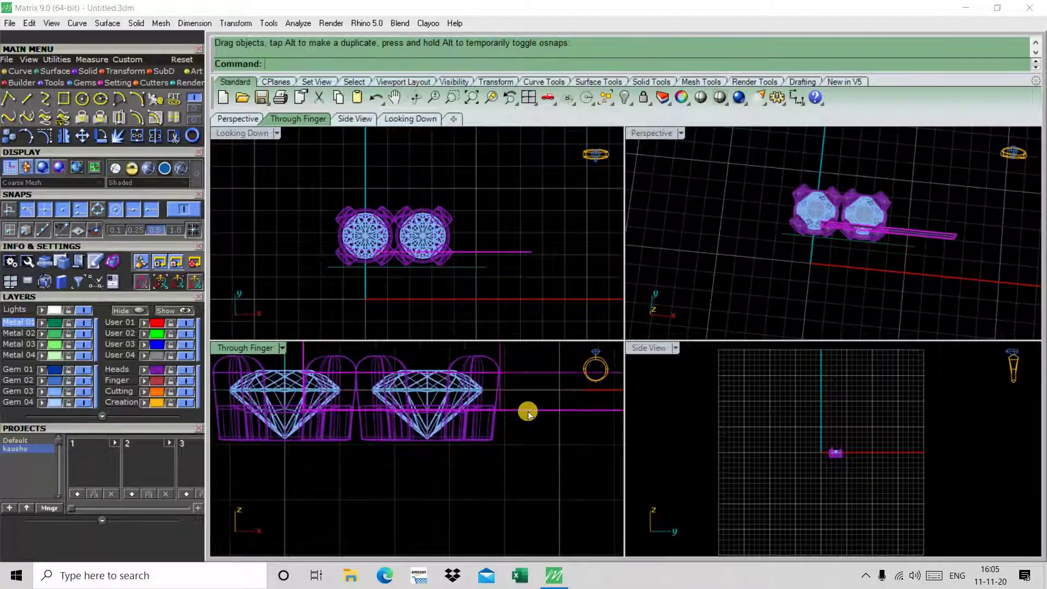
{"action": "scroll", "coordinate": [513, 423], "scroll_direction": "down", "scroll_amount": 1}
{"action": "scroll", "coordinate": [498, 428], "scroll_direction": "down", "scroll_amount": 1}
{"action": "scroll", "coordinate": [530, 417], "scroll_direction": "up", "scroll_amount": 1}
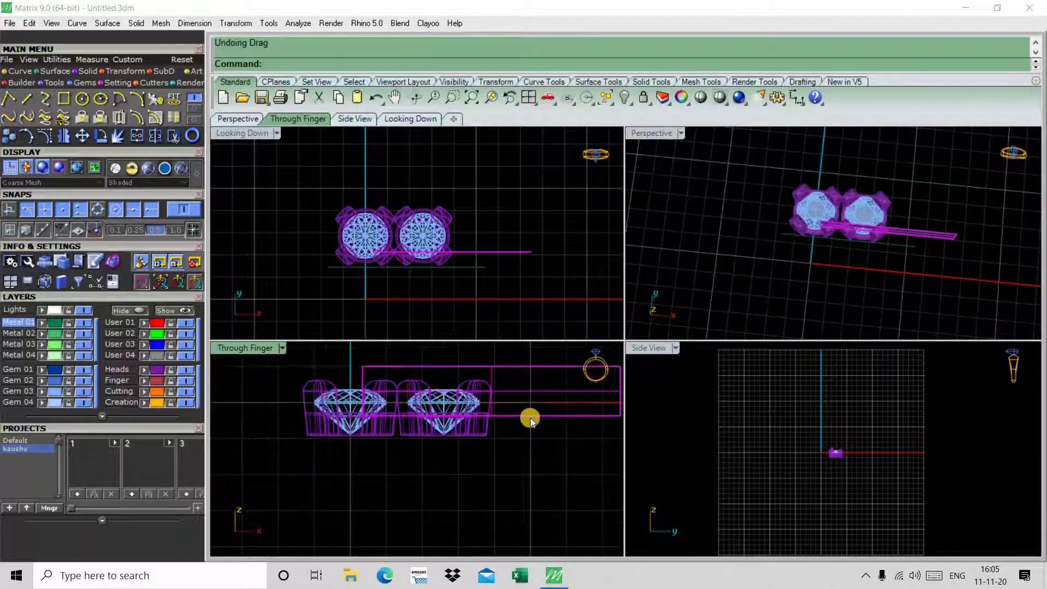
{"action": "key", "text": "ctrl+z"}
{"action": "left_click_drag", "start_coordinate": [521, 433], "coordinate": [521, 434]}
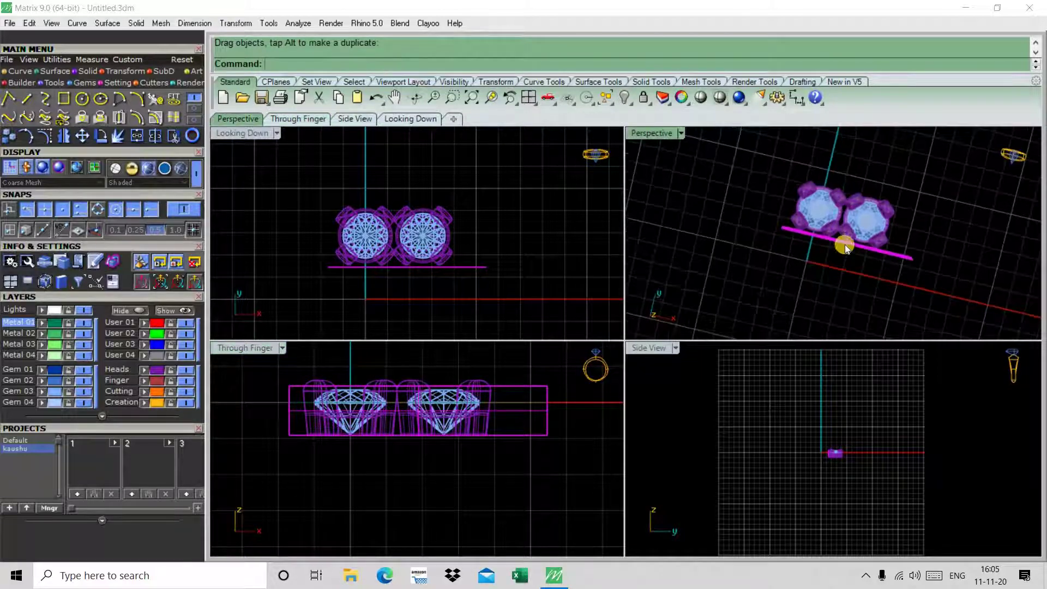
{"action": "scroll", "coordinate": [851, 237], "scroll_direction": "up", "scroll_amount": 3}
{"action": "type", "text": "O"}
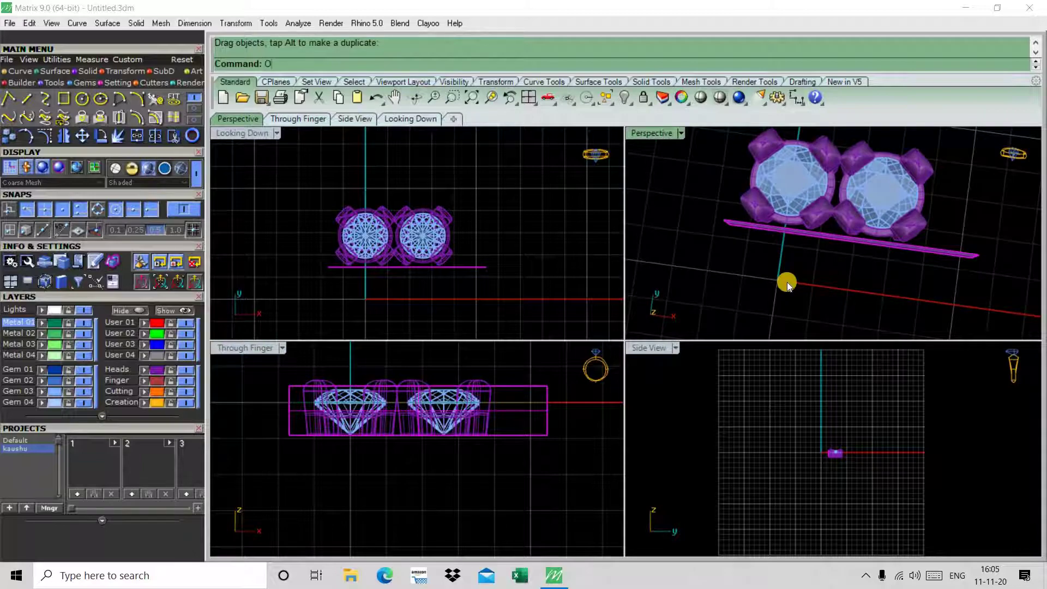
Step: Thicken the surface into a solid slab with OffsetSrf, BothSides=No
{"action": "type", "text": "ffsetSrf"}
{"action": "key", "text": "Return"}
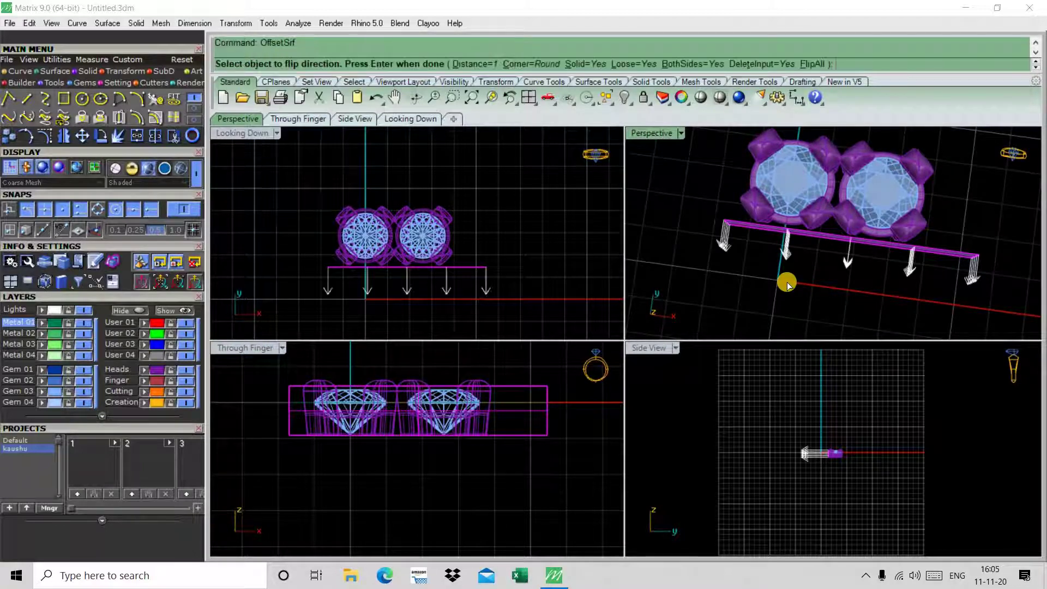
{"action": "left_click", "coordinate": [791, 263]}
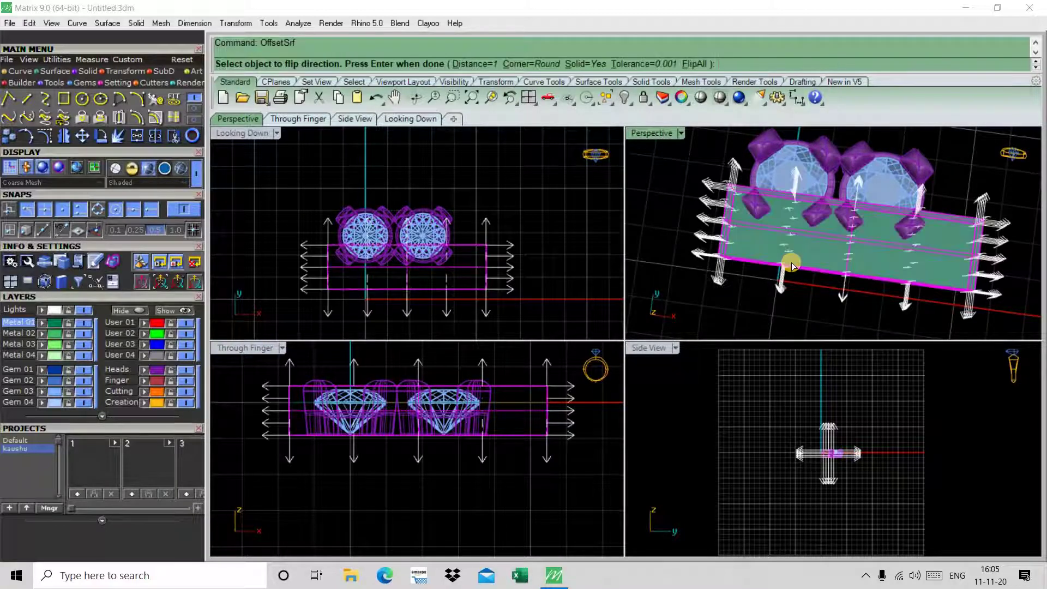
{"action": "key", "text": "Return"}
{"action": "key", "text": "Return"}
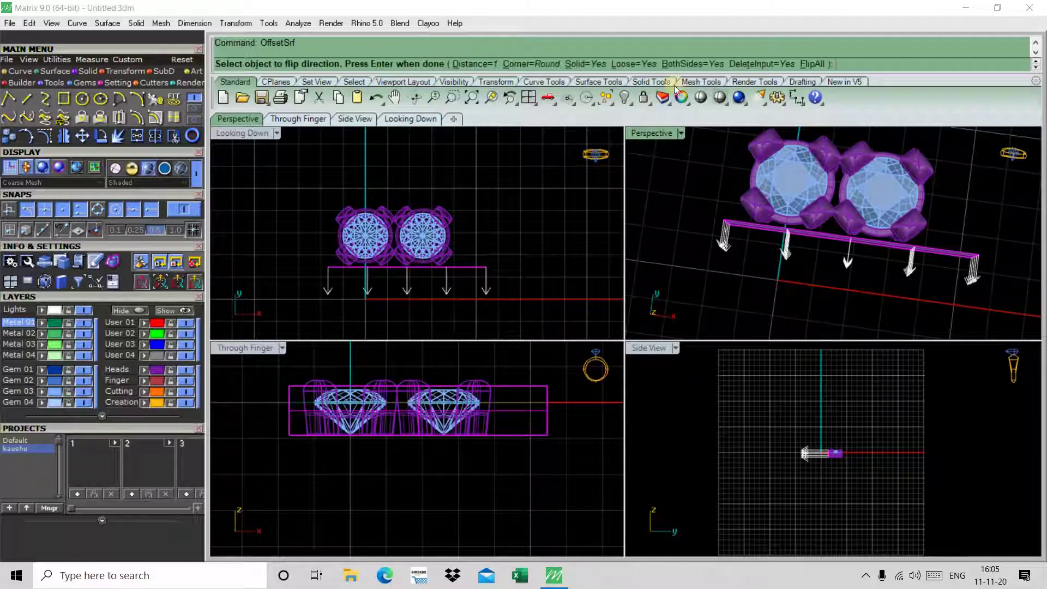
{"action": "left_click", "coordinate": [703, 65]}
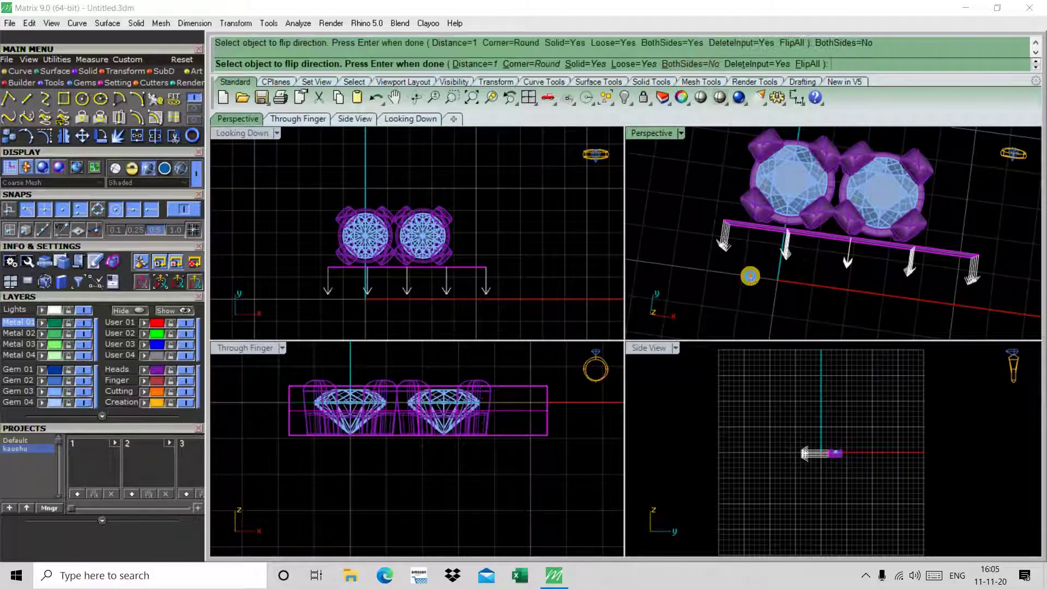
{"action": "key", "text": "Return"}
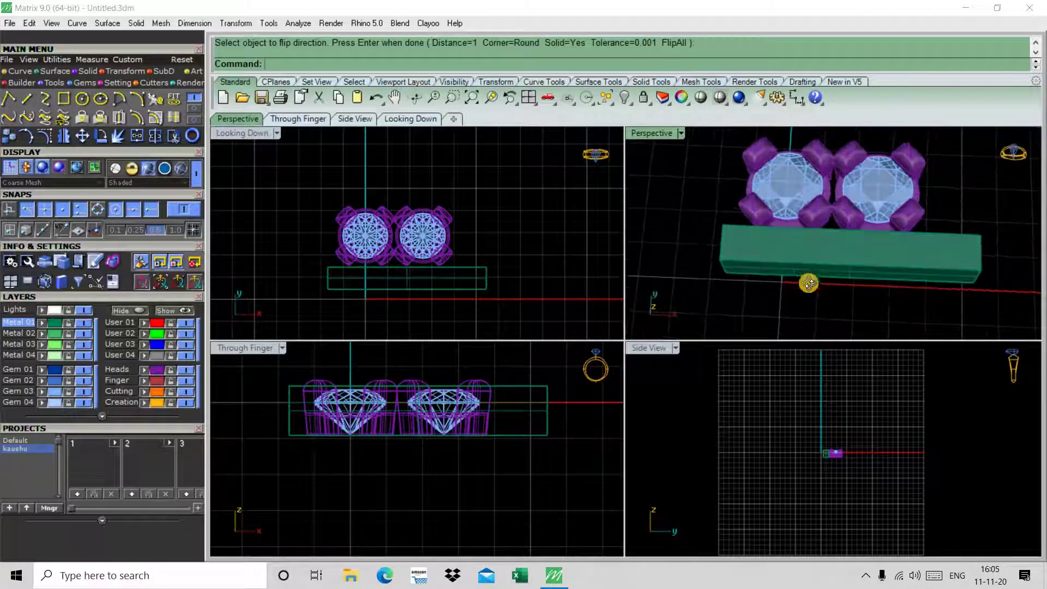
Step: Fillet all the slab's edges with radius 0.3 and select the rounded bar
{"action": "right_click_drag", "start_coordinate": [810, 283], "coordinate": [809, 283]}
{"action": "type", "text": "f"}
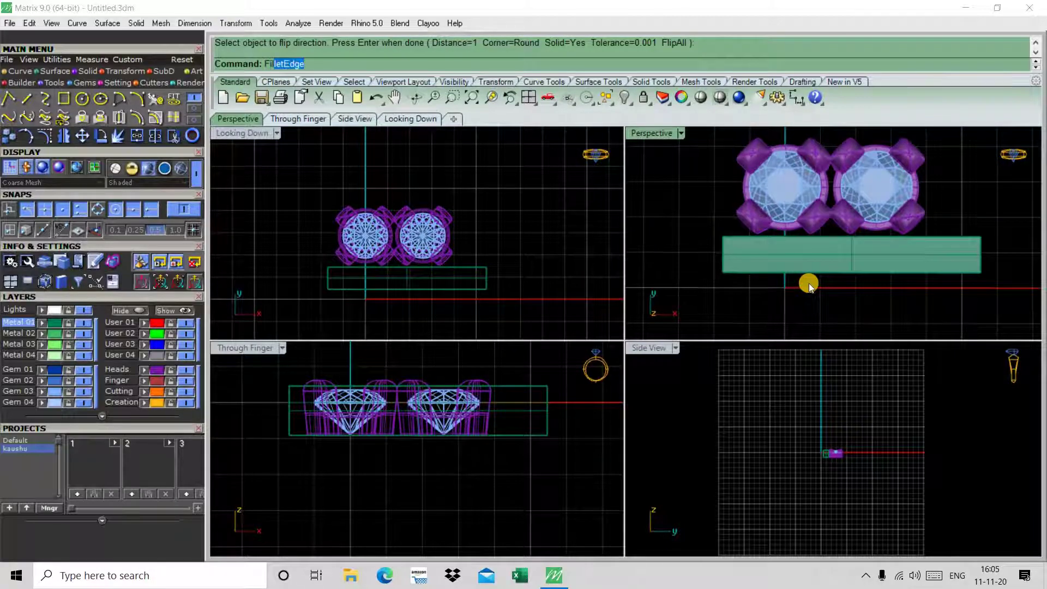
{"action": "key", "text": "Return"}
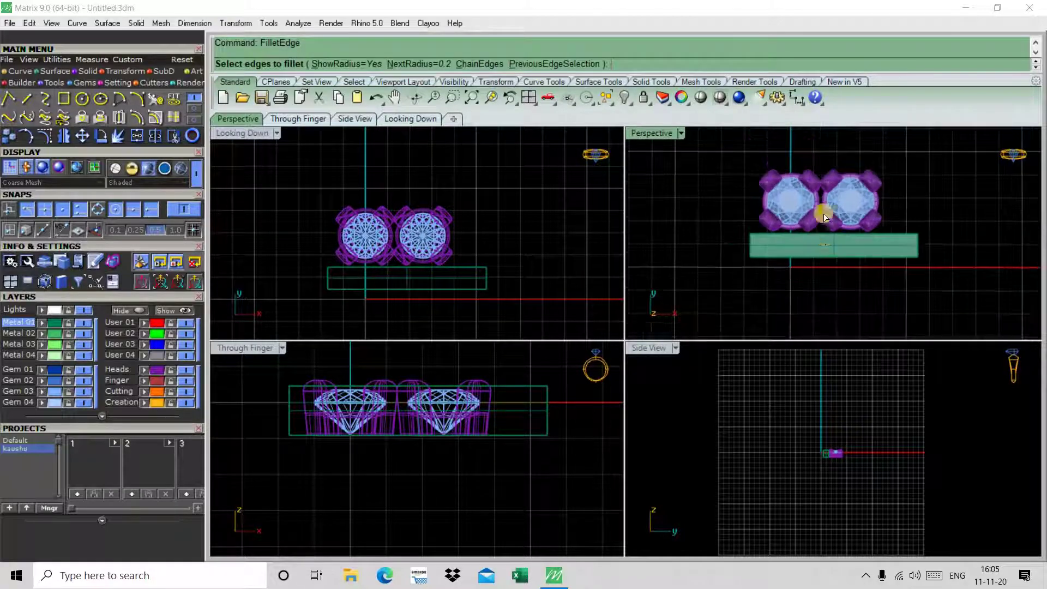
{"action": "right_click_drag", "start_coordinate": [797, 221], "coordinate": [809, 256]}
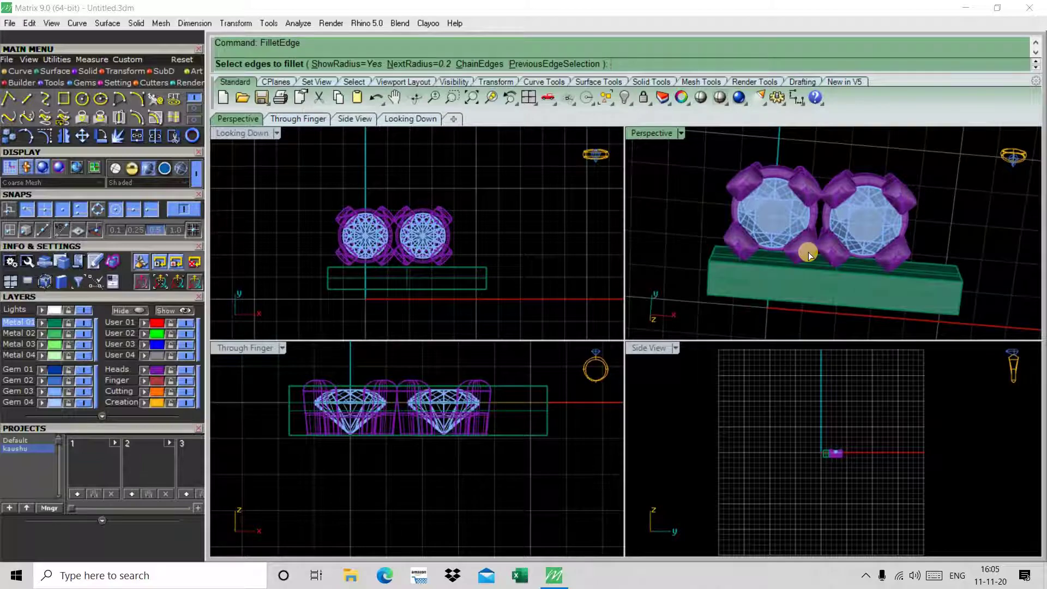
{"action": "type", "text": "3"}
{"action": "key", "text": "Return"}
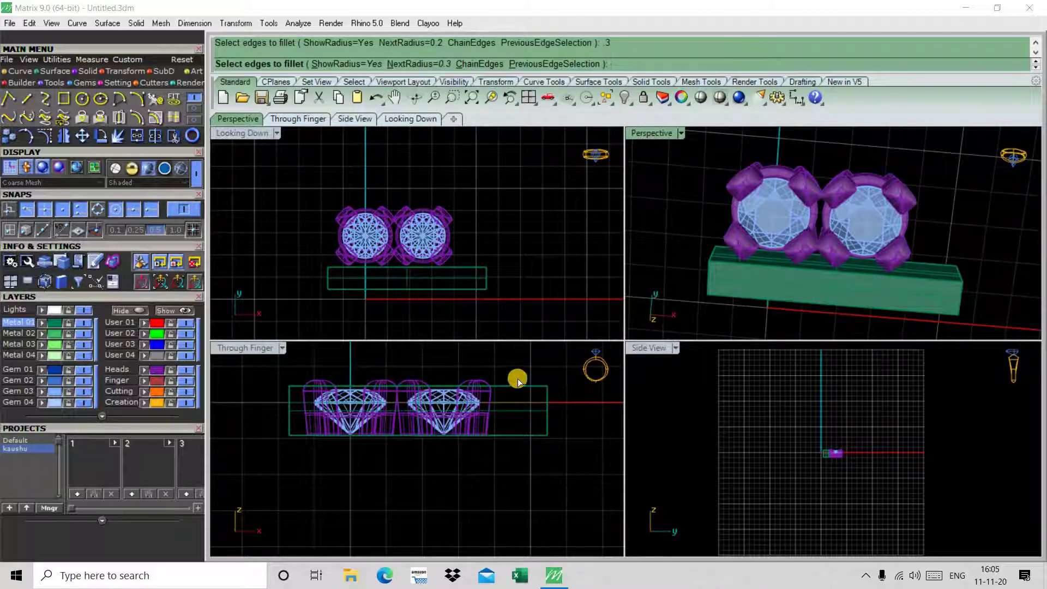
{"action": "left_click_drag", "start_coordinate": [278, 261], "coordinate": [545, 305]}
{"action": "key", "text": "Return"}
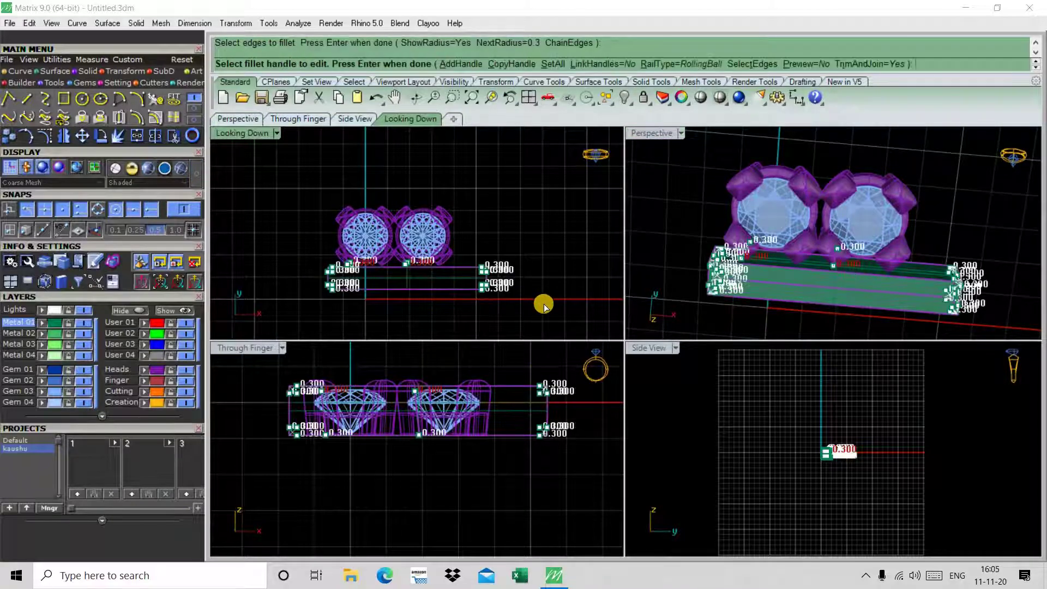
{"action": "key", "text": "Return"}
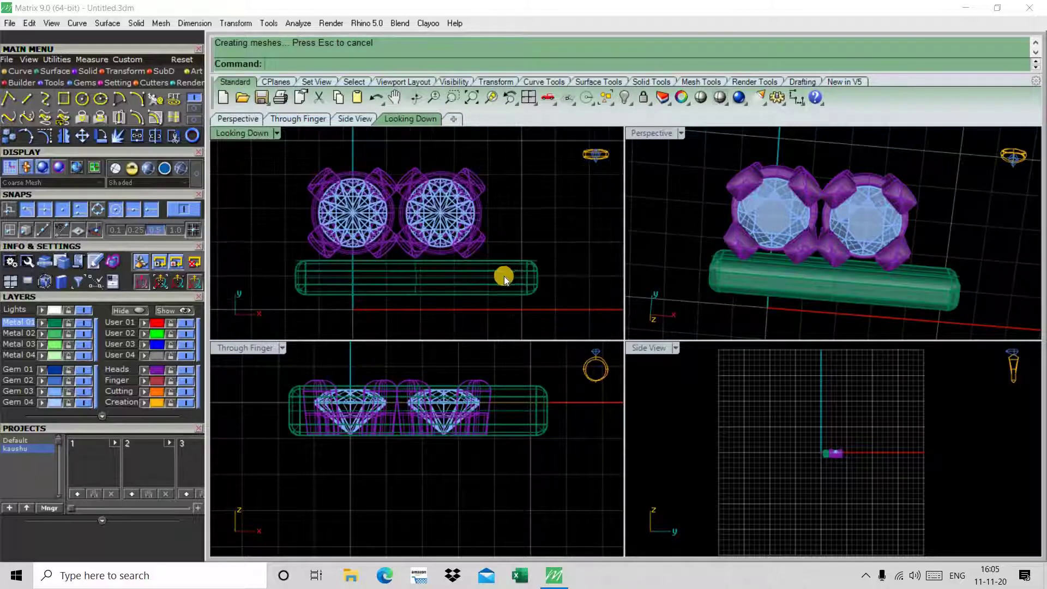
{"action": "scroll", "coordinate": [504, 276], "scroll_direction": "up", "scroll_amount": 3}
{"action": "left_click", "coordinate": [499, 261]}
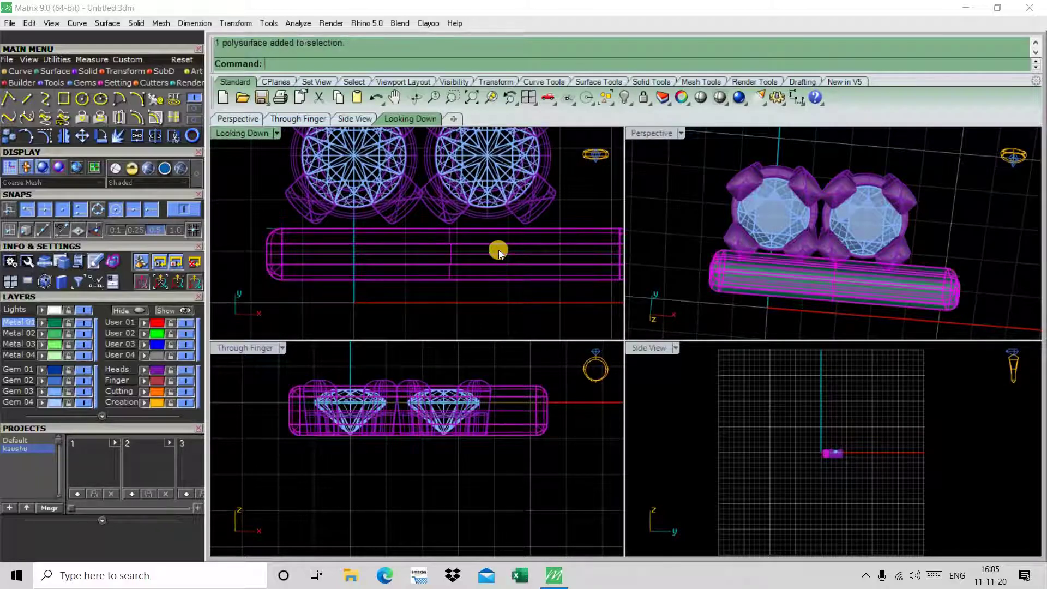
Step: Move the cross bar upward toward the gems and orbit the perspective view diagonally
{"action": "scroll", "coordinate": [500, 238], "scroll_direction": "down", "scroll_amount": 2}
{"action": "left_click_drag", "start_coordinate": [540, 254], "coordinate": [508, 247]}
{"action": "key", "text": "Escape"}
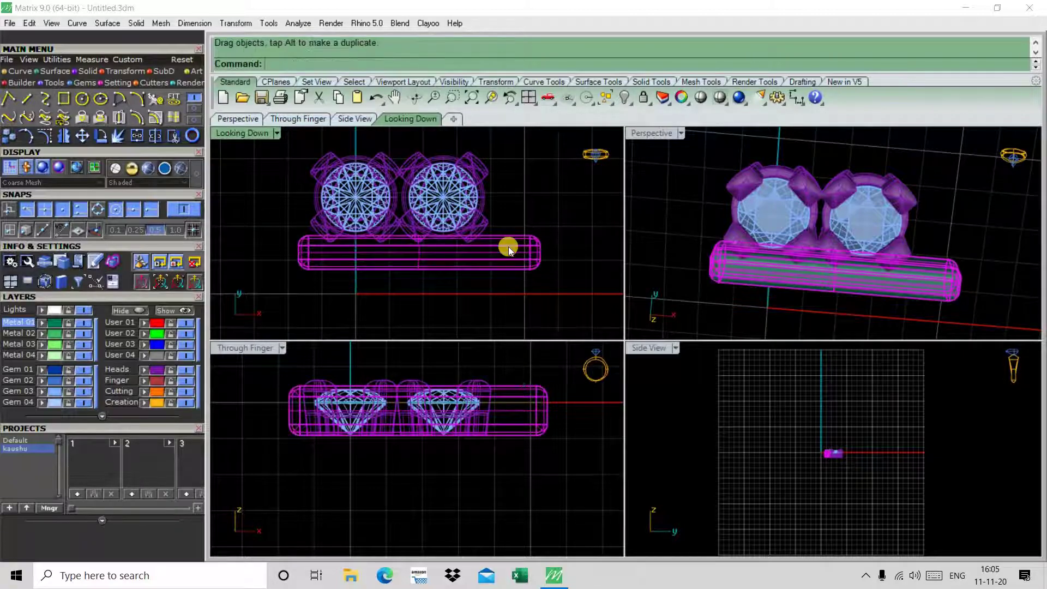
{"action": "scroll", "coordinate": [508, 247], "scroll_direction": "down", "scroll_amount": 3}
{"action": "scroll", "coordinate": [757, 218], "scroll_direction": "up", "scroll_amount": 5}
{"action": "scroll", "coordinate": [757, 218], "scroll_direction": "down", "scroll_amount": 3}
{"action": "scroll", "coordinate": [757, 218], "scroll_direction": "down", "scroll_amount": 3}
{"action": "right_click_drag", "start_coordinate": [757, 218], "coordinate": [845, 211]}
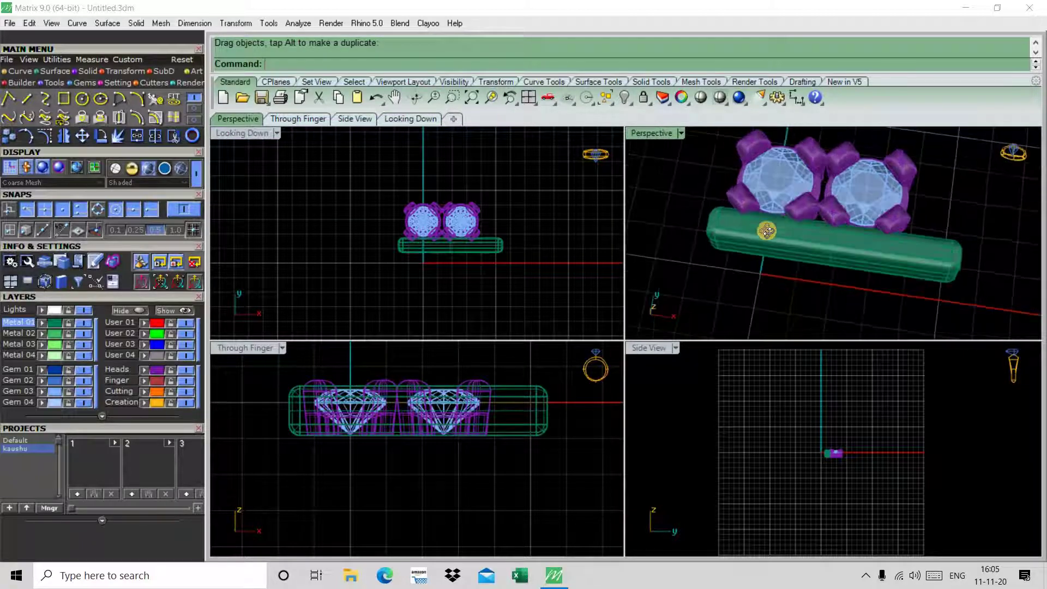
{"action": "scroll", "coordinate": [844, 210], "scroll_direction": "up", "scroll_amount": 5}
{"action": "scroll", "coordinate": [845, 210], "scroll_direction": "up", "scroll_amount": 2}
{"action": "scroll", "coordinate": [509, 236], "scroll_direction": "up", "scroll_amount": 3}
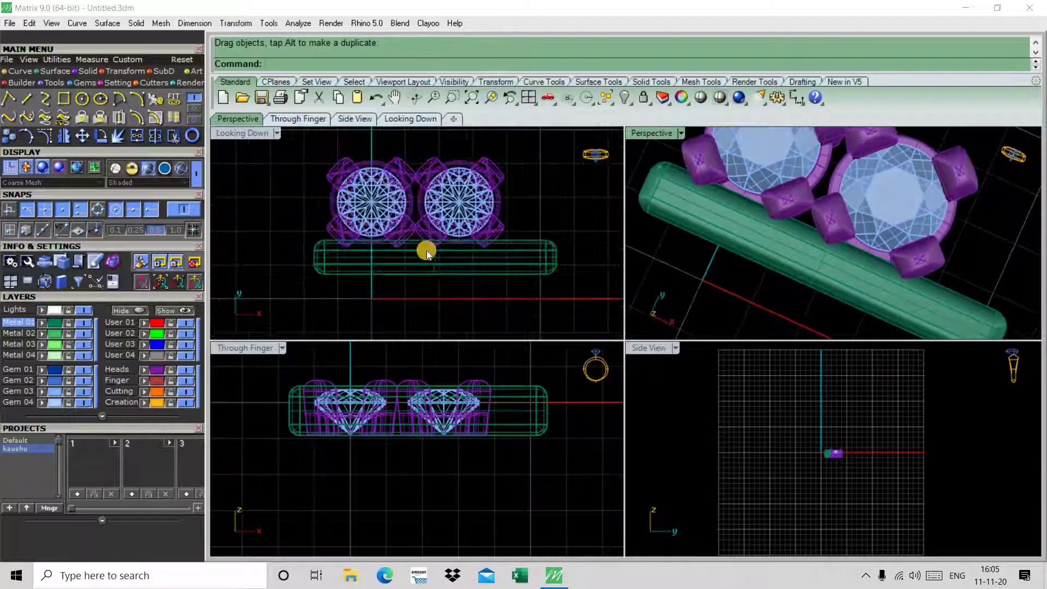
{"action": "scroll", "coordinate": [428, 249], "scroll_direction": "up", "scroll_amount": 4}
{"action": "scroll", "coordinate": [451, 239], "scroll_direction": "down", "scroll_amount": 5}
Step: Shift every object upward and reveal the hidden tube and gems again
{"action": "key", "text": "ctrl+a"}
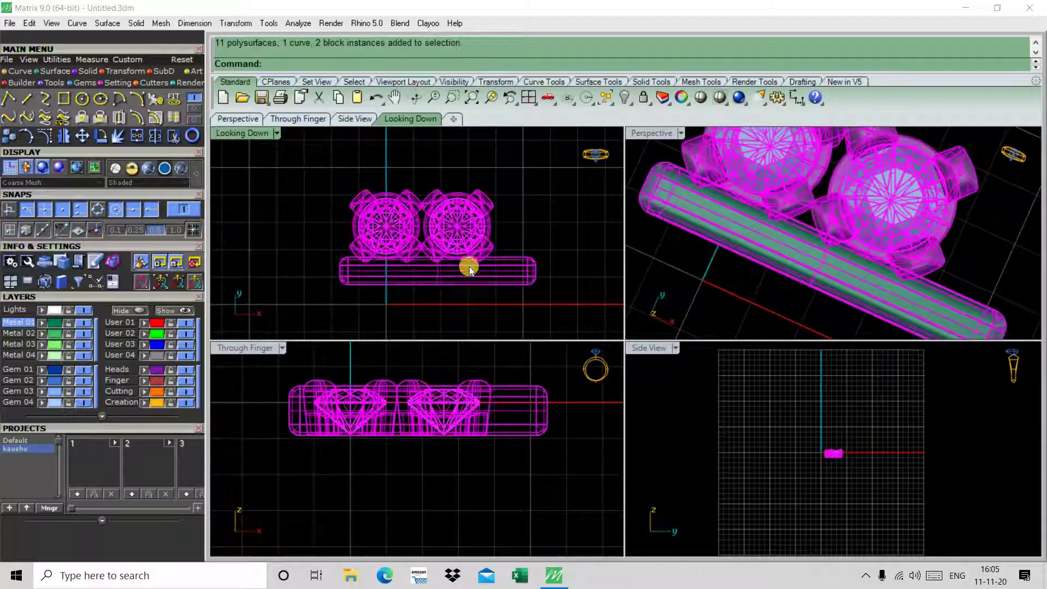
{"action": "left_click_drag", "start_coordinate": [470, 272], "coordinate": [474, 228]}
{"action": "scroll", "coordinate": [473, 228], "scroll_direction": "down", "scroll_amount": 5}
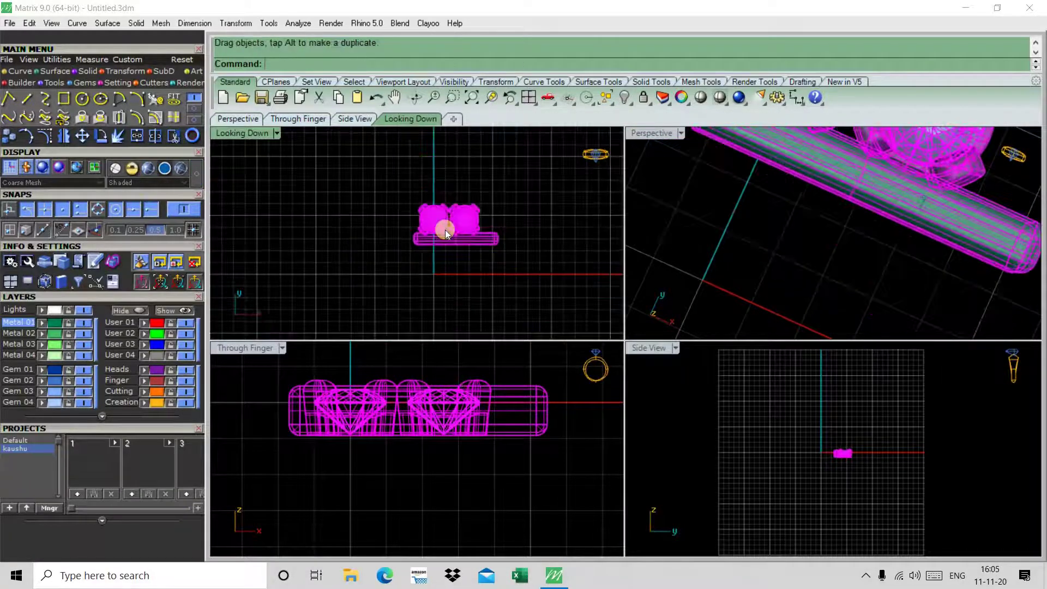
{"action": "key", "text": "ctrl+shift+h"}
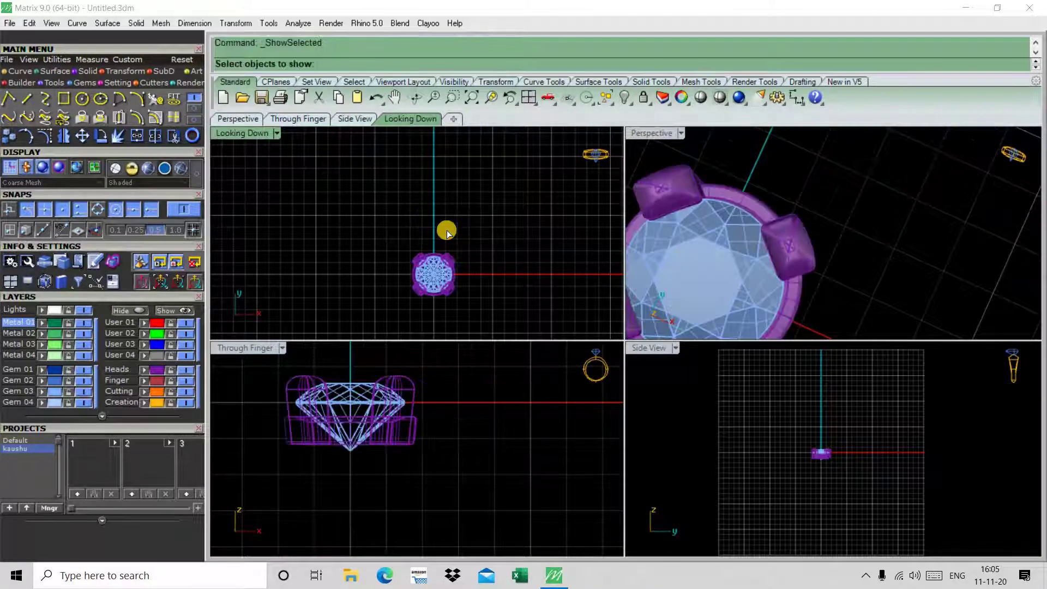
{"action": "left_click_drag", "start_coordinate": [338, 222], "coordinate": [543, 274]}
{"action": "key", "text": "Return"}
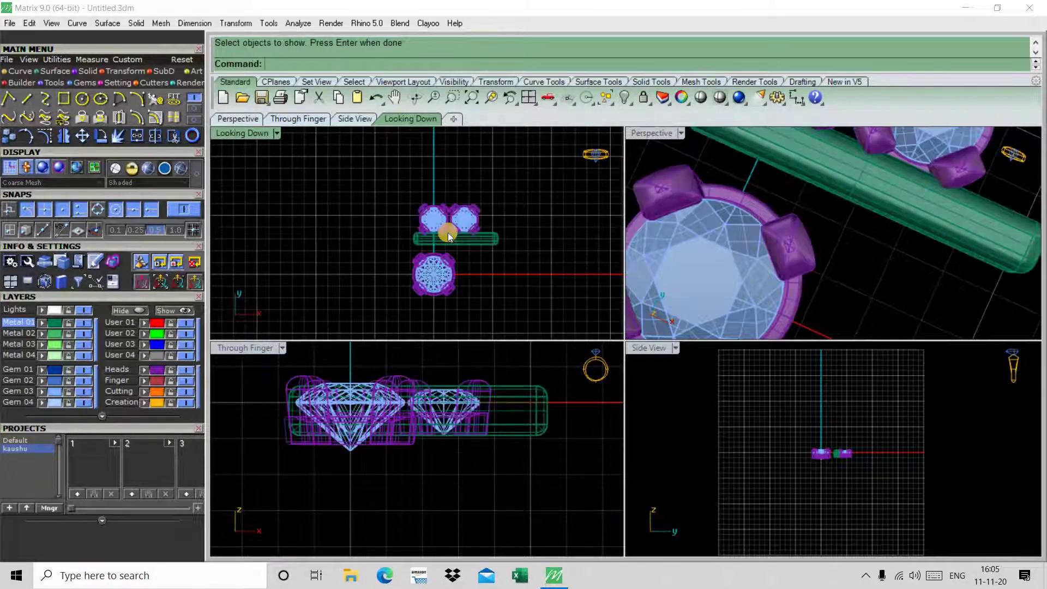
{"action": "scroll", "coordinate": [448, 232], "scroll_direction": "up", "scroll_amount": 3}
Step: Window-select the gem pair, cross bar and curve and drag them just above the centre gem
{"action": "mouse_move", "coordinate": [348, 177]}
{"action": "left_mouse_down"}
{"action": "mouse_move", "coordinate": [609, 270]}
{"action": "mouse_move", "coordinate": [598, 254]}
{"action": "left_mouse_up"}
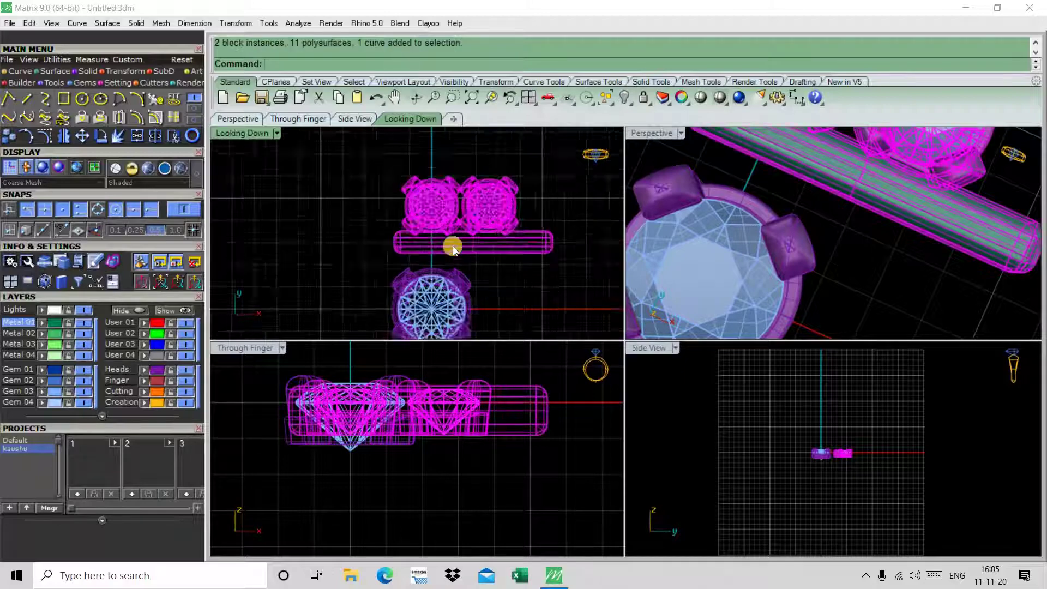
{"action": "scroll", "coordinate": [457, 250], "scroll_direction": "up", "scroll_amount": 4}
{"action": "left_click_drag", "start_coordinate": [456, 267], "coordinate": [468, 277]}
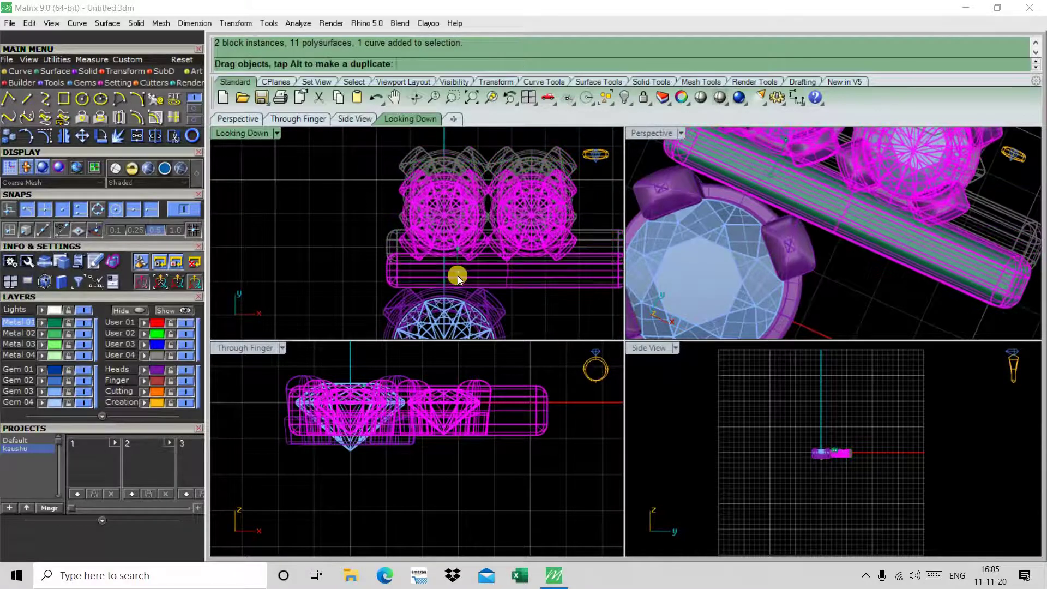
{"action": "scroll", "coordinate": [469, 276], "scroll_direction": "up", "scroll_amount": 2}
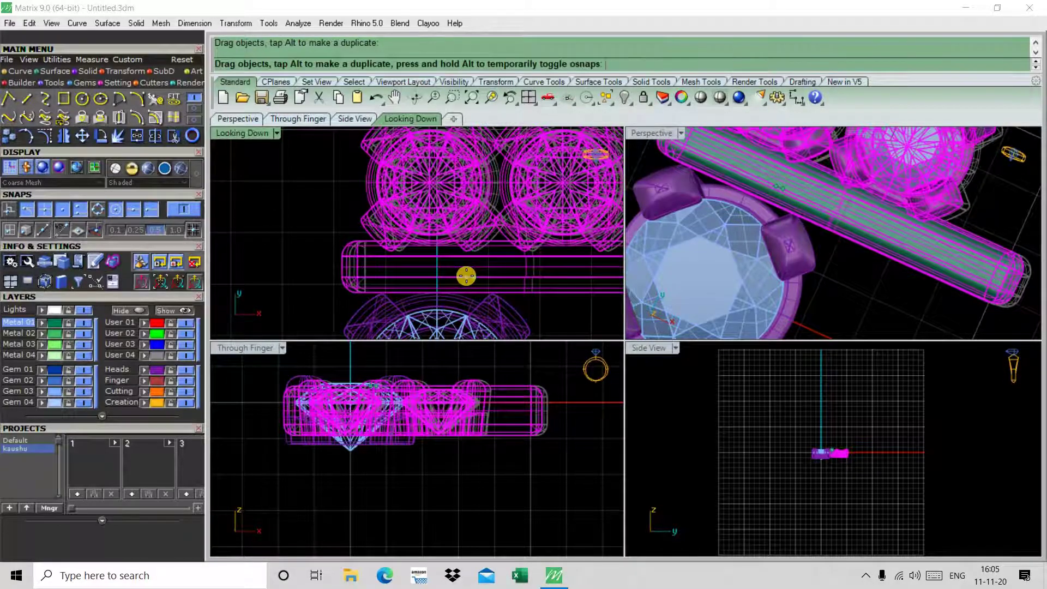
{"action": "scroll", "coordinate": [496, 219], "scroll_direction": "down", "scroll_amount": 5}
{"action": "left_click_drag", "start_coordinate": [468, 276], "coordinate": [483, 224]}
{"action": "type", "text": "A"}
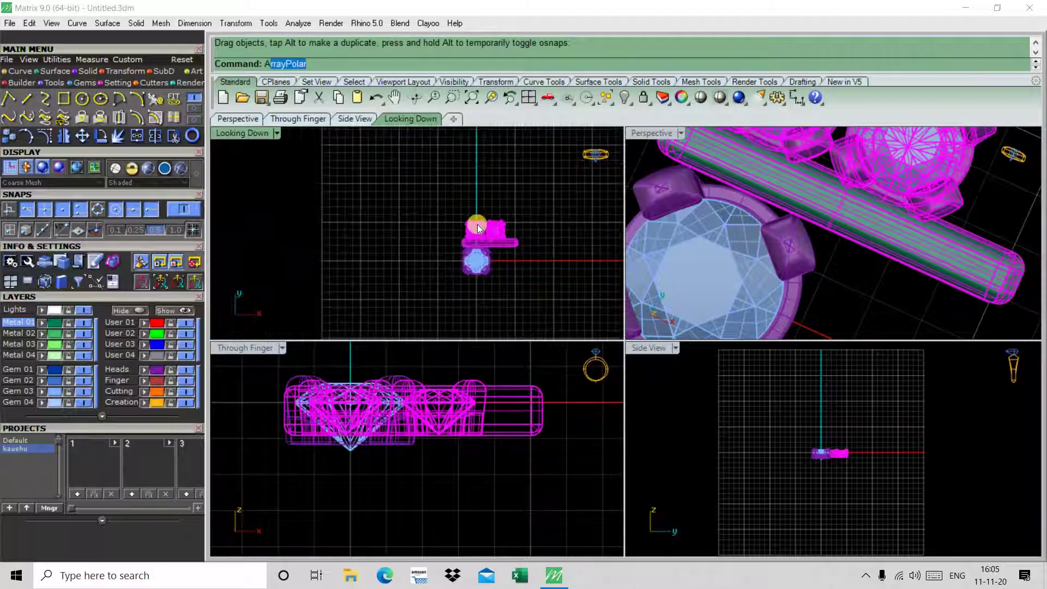
Step: Polar-array the gem pair and cross bar as 4 items over 360° around origin 0
{"action": "type", "text": "r"}
{"action": "key", "text": "Return"}
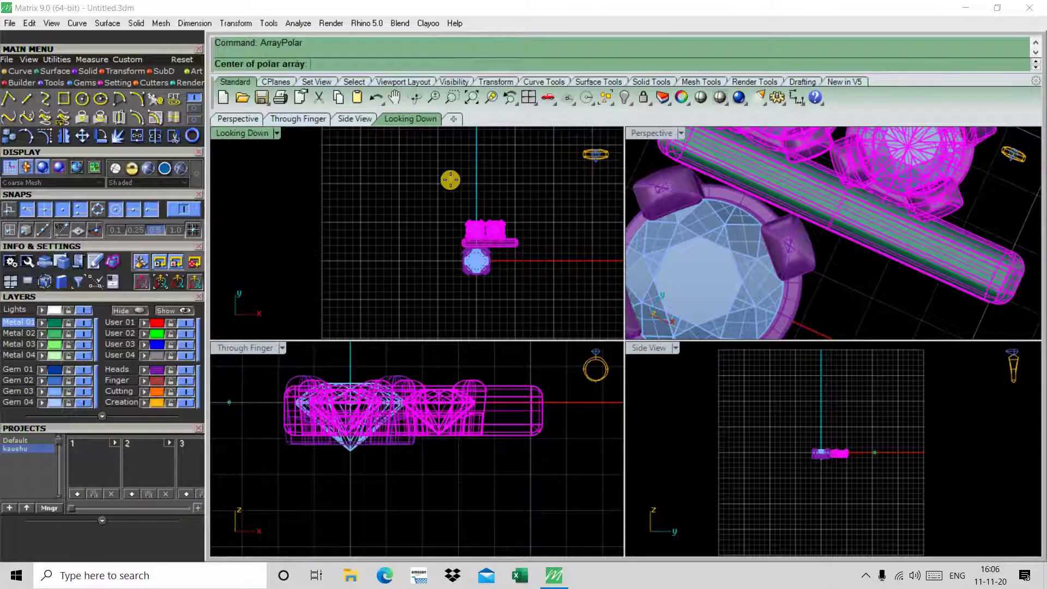
{"action": "key", "text": "Return"}
{"action": "key", "text": "Return"}
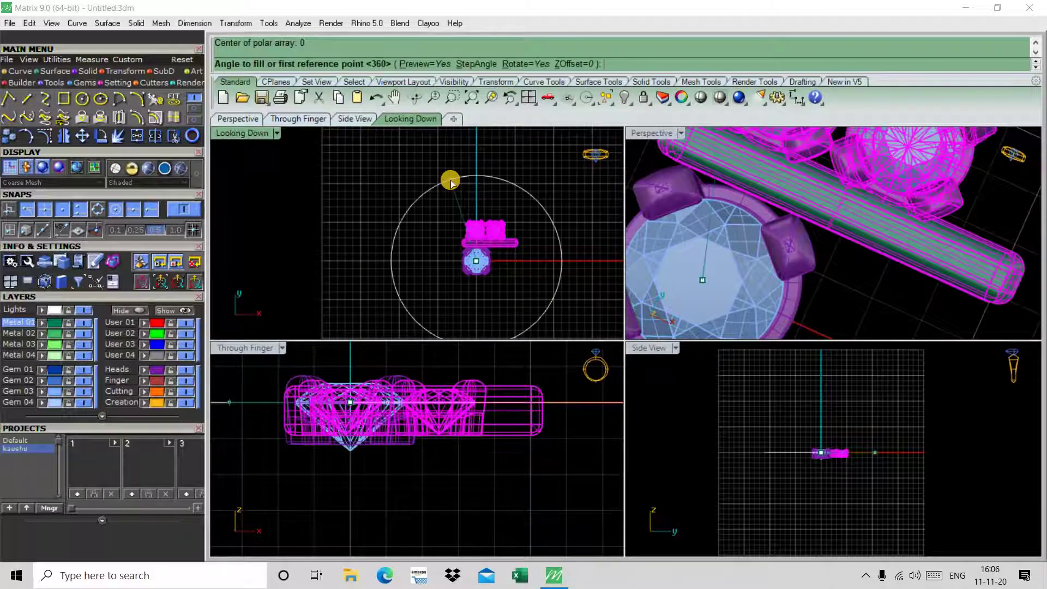
{"action": "key", "text": "Return"}
{"action": "key", "text": "Return"}
{"action": "key", "text": "Escape"}
{"action": "scroll", "coordinate": [477, 241], "scroll_direction": "up", "scroll_amount": 5}
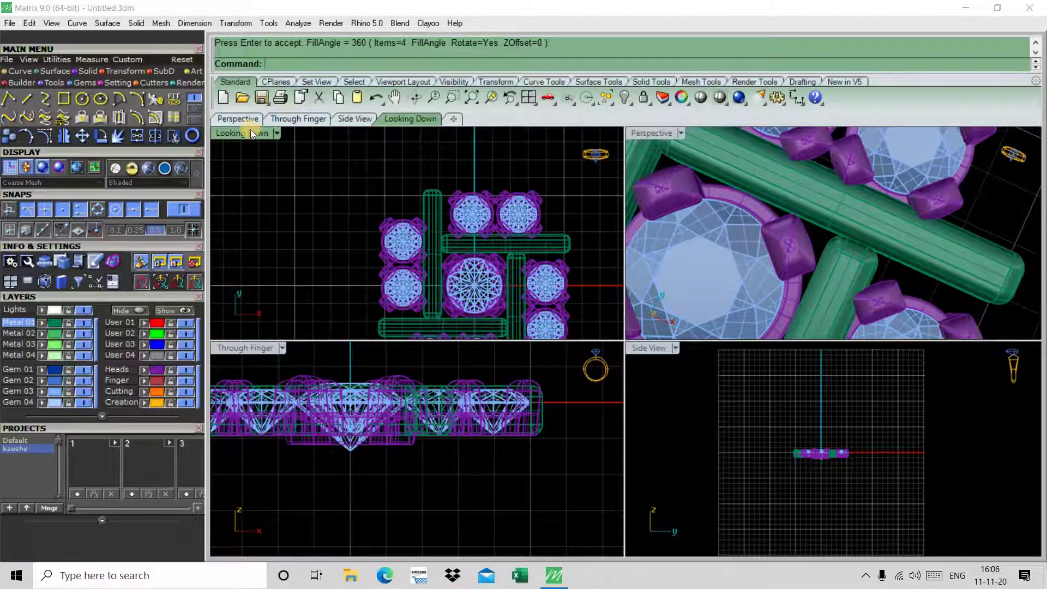
Step: Maximize Looking Down, select two gems and a cross bar, shift them left, then undo
{"action": "left_click", "coordinate": [412, 119]}
{"action": "scroll", "coordinate": [547, 248], "scroll_direction": "down", "scroll_amount": 2}
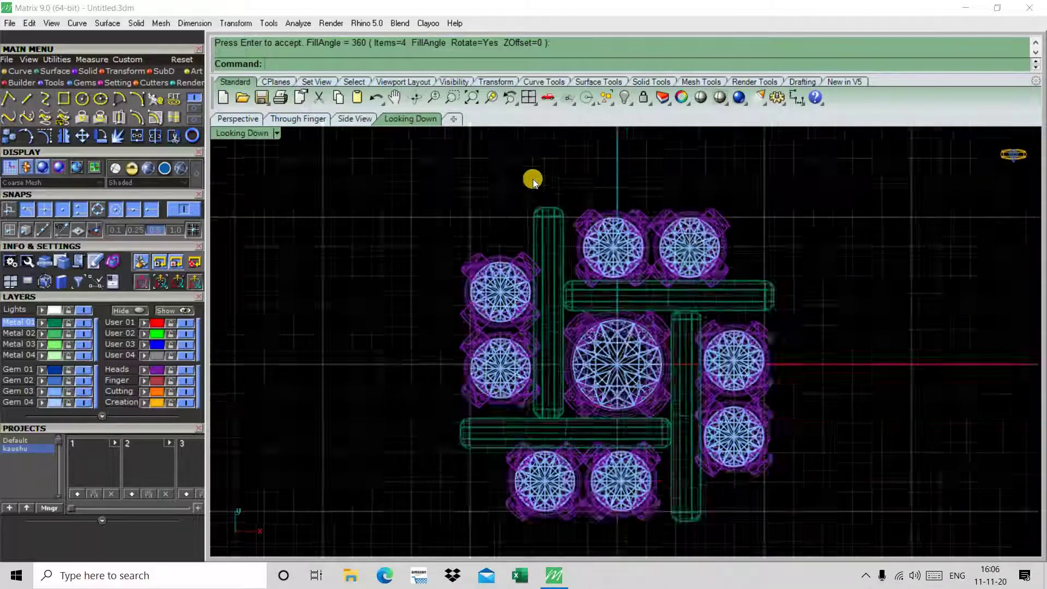
{"action": "left_click_drag", "start_coordinate": [533, 179], "coordinate": [906, 345]}
{"action": "scroll", "coordinate": [675, 326], "scroll_direction": "up", "scroll_amount": 4}
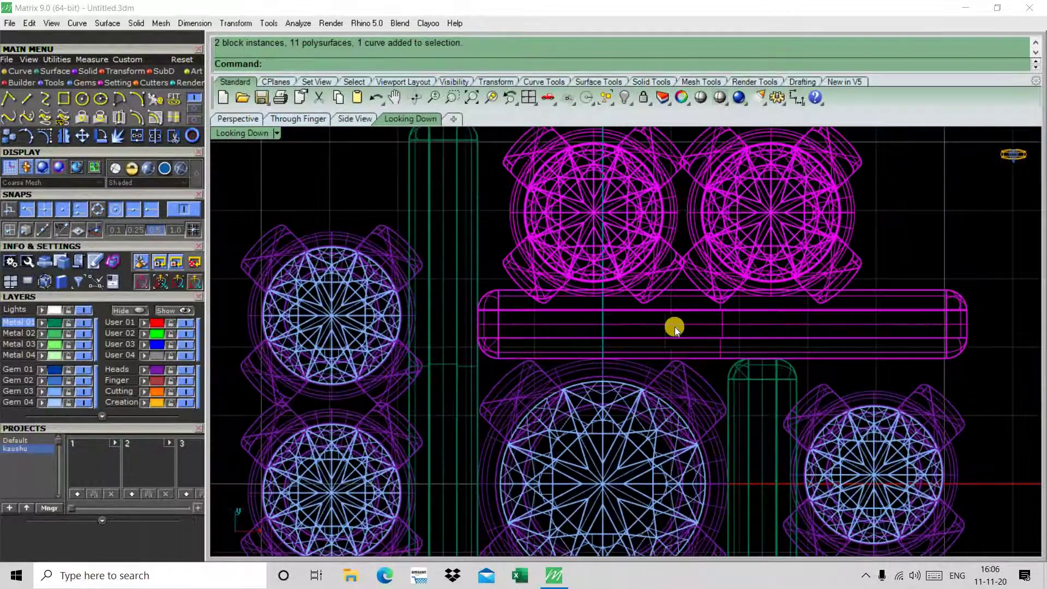
{"action": "mouse_move", "coordinate": [672, 332]}
{"action": "left_mouse_down"}
{"action": "mouse_move", "coordinate": [646, 340]}
{"action": "mouse_move", "coordinate": [655, 338]}
{"action": "left_mouse_up"}
{"action": "scroll", "coordinate": [649, 336], "scroll_direction": "up", "scroll_amount": 2}
{"action": "key", "text": "ctrl+z"}
Step: Deselect, window-select the two upper gem heads, then clear the selection
{"action": "scroll", "coordinate": [658, 343], "scroll_direction": "up", "scroll_amount": 2}
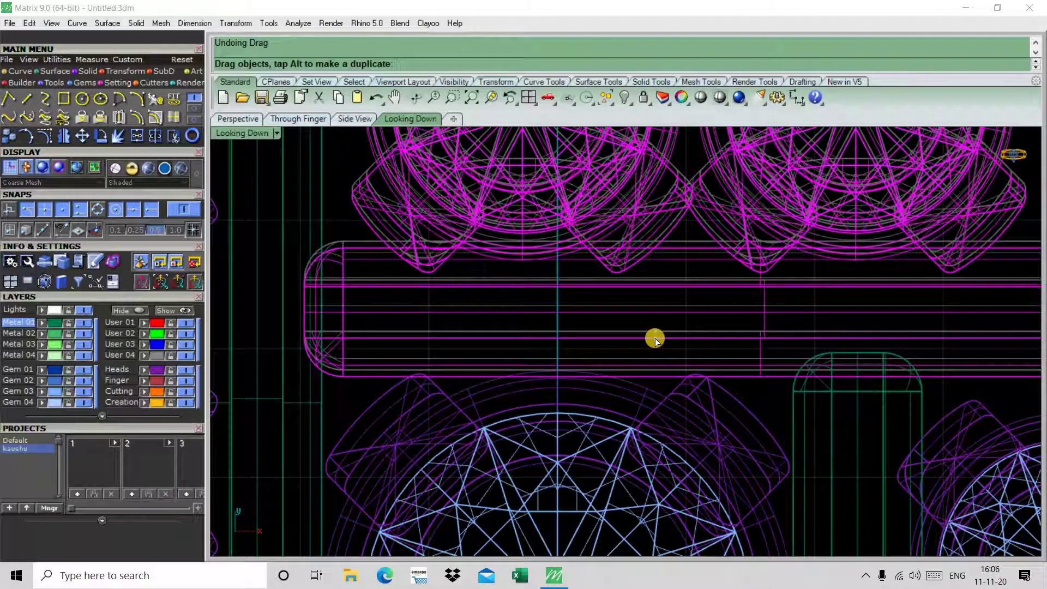
{"action": "scroll", "coordinate": [597, 313], "scroll_direction": "down", "scroll_amount": 3}
{"action": "scroll", "coordinate": [669, 227], "scroll_direction": "down", "scroll_amount": 3}
{"action": "scroll", "coordinate": [695, 206], "scroll_direction": "up", "scroll_amount": 2}
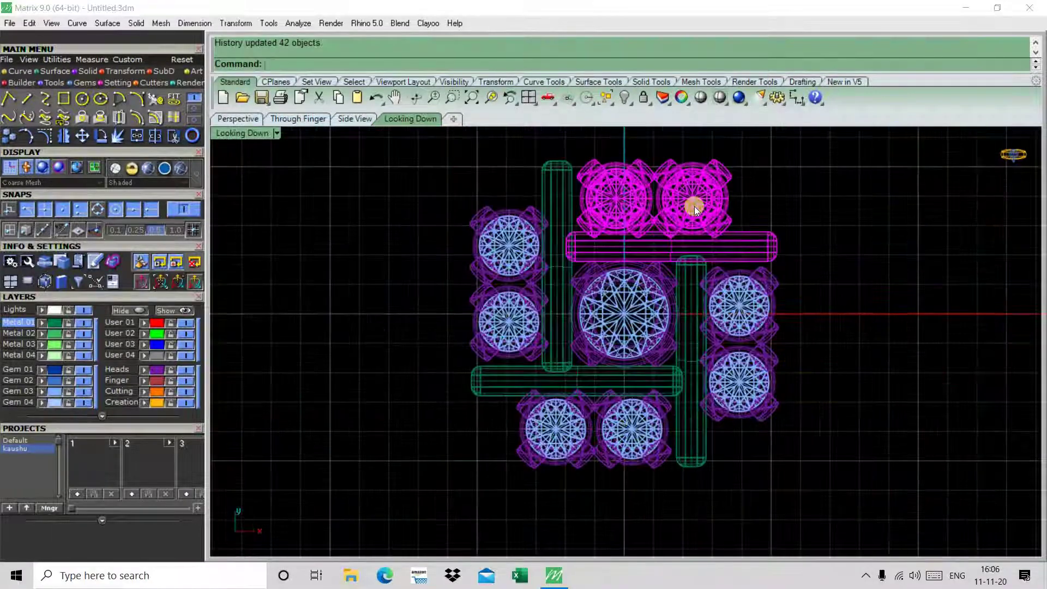
{"action": "left_click", "coordinate": [709, 155]}
{"action": "scroll", "coordinate": [709, 154], "scroll_direction": "up", "scroll_amount": 1}
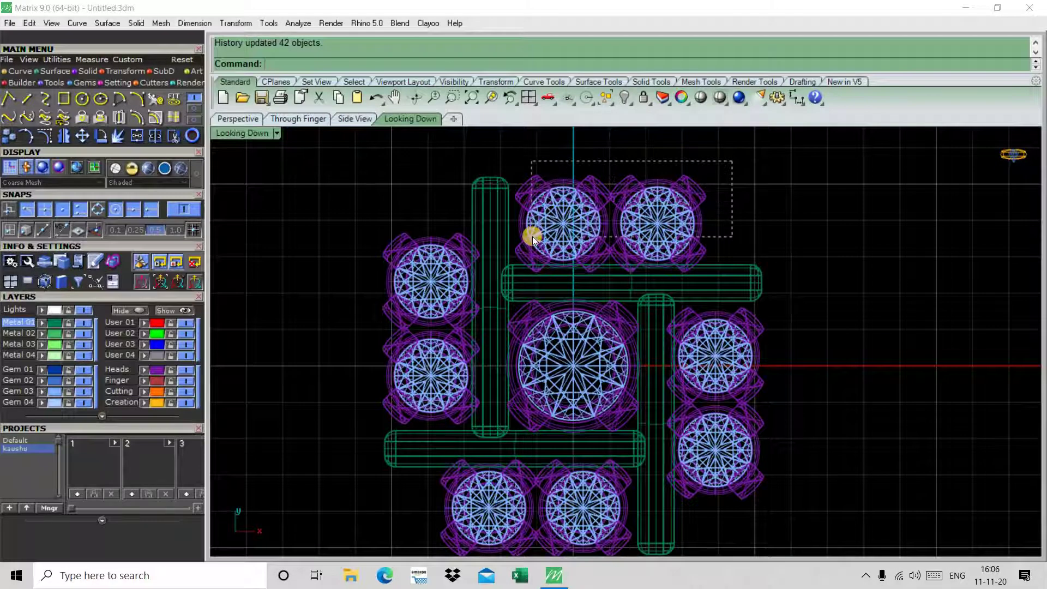
{"action": "left_click_drag", "start_coordinate": [532, 237], "coordinate": [577, 227]}
{"action": "scroll", "coordinate": [598, 222], "scroll_direction": "up", "scroll_amount": 3}
{"action": "scroll", "coordinate": [578, 229], "scroll_direction": "down", "scroll_amount": 2}
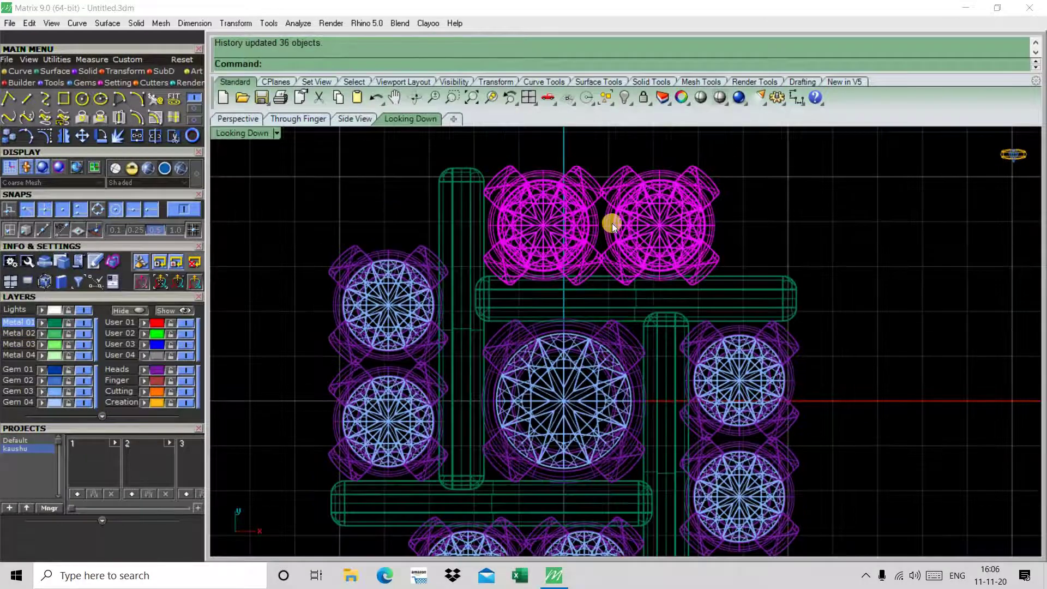
{"action": "scroll", "coordinate": [645, 219], "scroll_direction": "down", "scroll_amount": 2}
{"action": "key", "text": "Escape"}
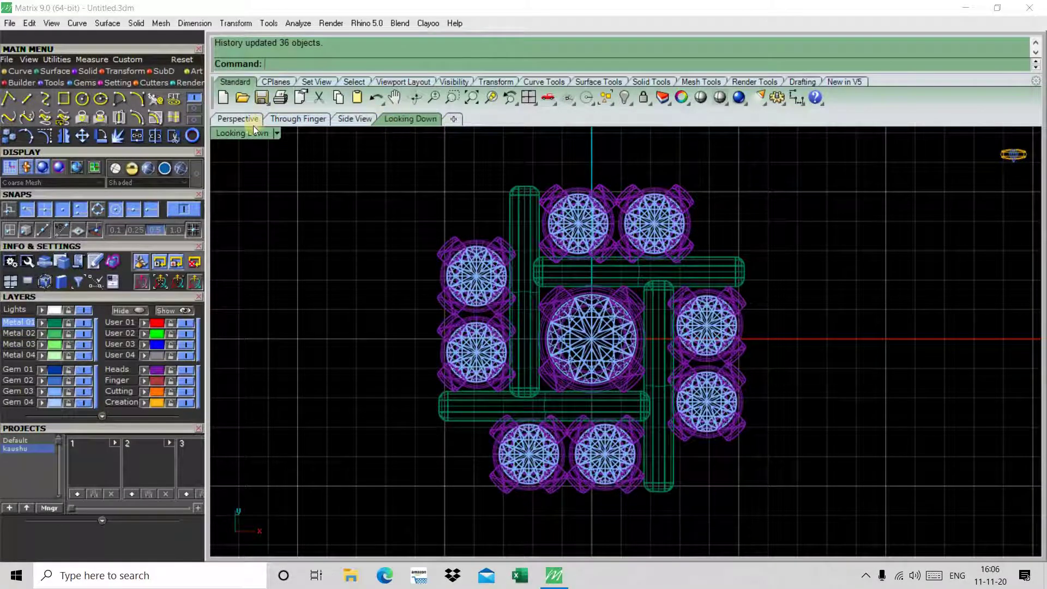
Step: Review the shaded pendant in Perspective at Zoom Extents, then restore the four viewports
{"action": "left_click", "coordinate": [238, 119]}
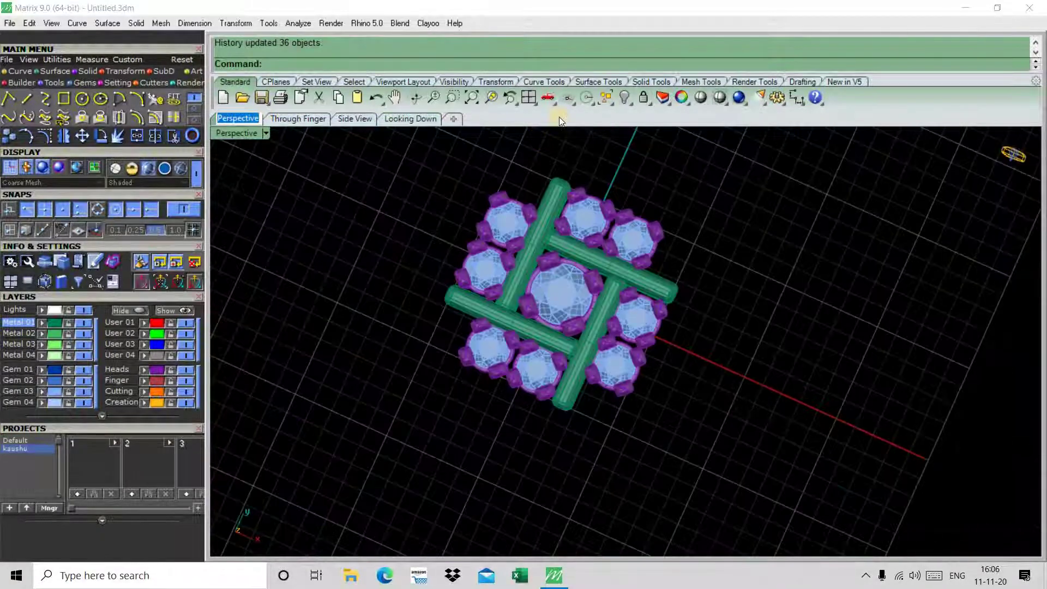
{"action": "left_click", "coordinate": [477, 99]}
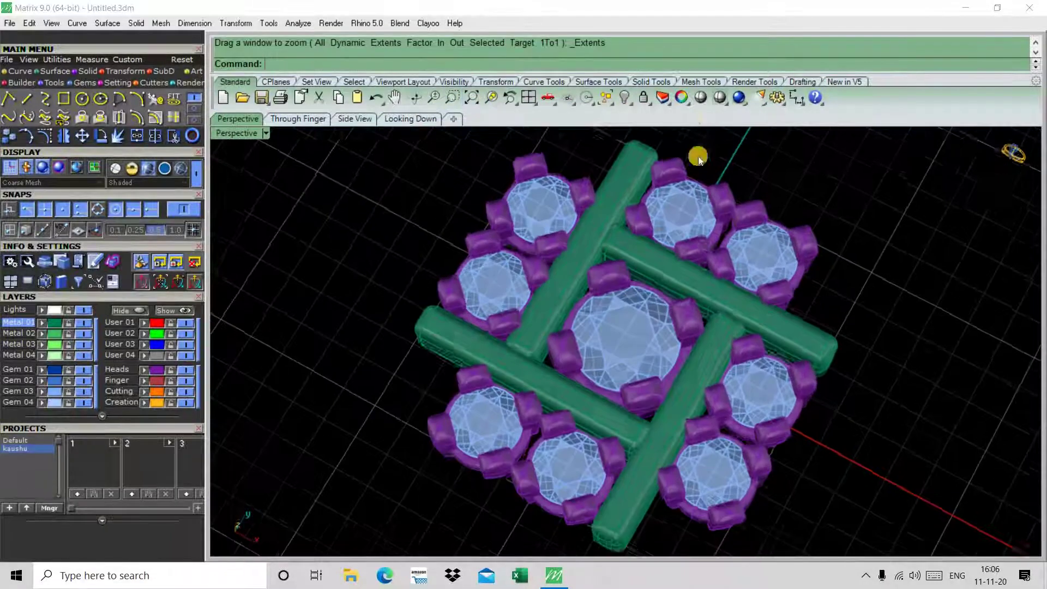
{"action": "scroll", "coordinate": [584, 256], "scroll_direction": "up", "scroll_amount": 2}
{"action": "scroll", "coordinate": [584, 257], "scroll_direction": "down", "scroll_amount": 3}
{"action": "mouse_move", "coordinate": [720, 308]}
{"action": "right_mouse_down"}
{"action": "mouse_move", "coordinate": [662, 325]}
{"action": "mouse_move", "coordinate": [704, 280]}
{"action": "mouse_move", "coordinate": [634, 303]}
{"action": "mouse_move", "coordinate": [595, 244]}
{"action": "right_mouse_up"}
{"action": "scroll", "coordinate": [594, 245], "scroll_direction": "up", "scroll_amount": 2}
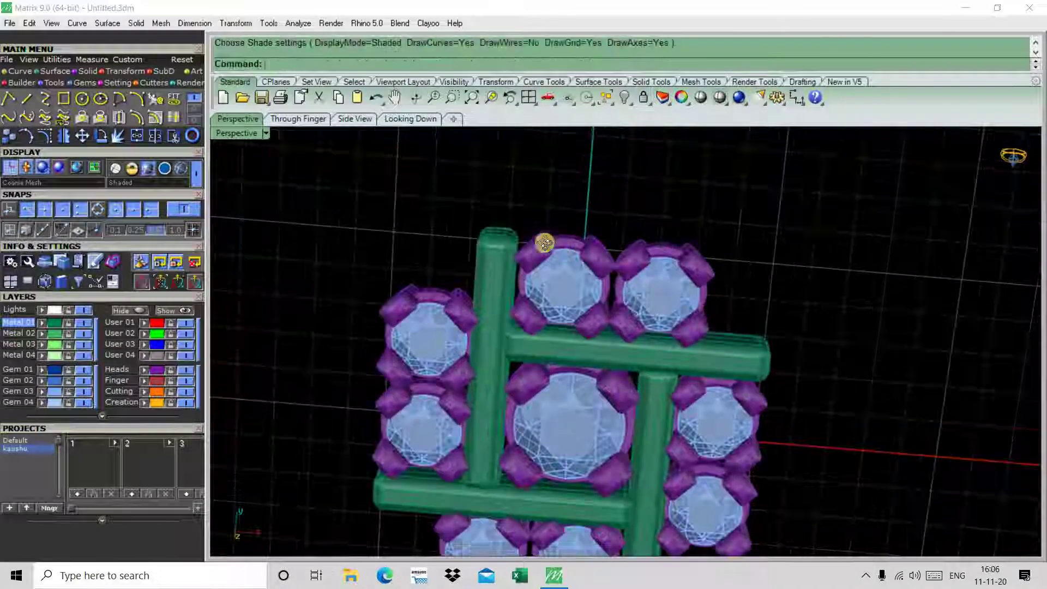
{"action": "scroll", "coordinate": [545, 240], "scroll_direction": "up", "scroll_amount": 2}
{"action": "key", "text": "ctrl+m"}
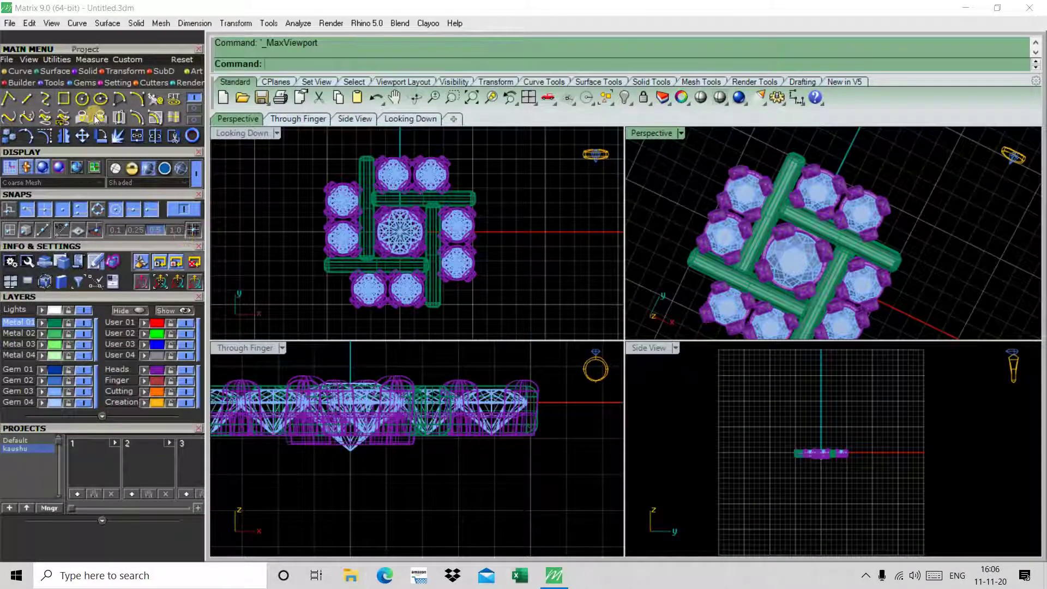
Step: Draw a vertical 2-point circle of diameter 2 starting at the top of the gem
{"action": "left_click", "coordinate": [82, 99]}
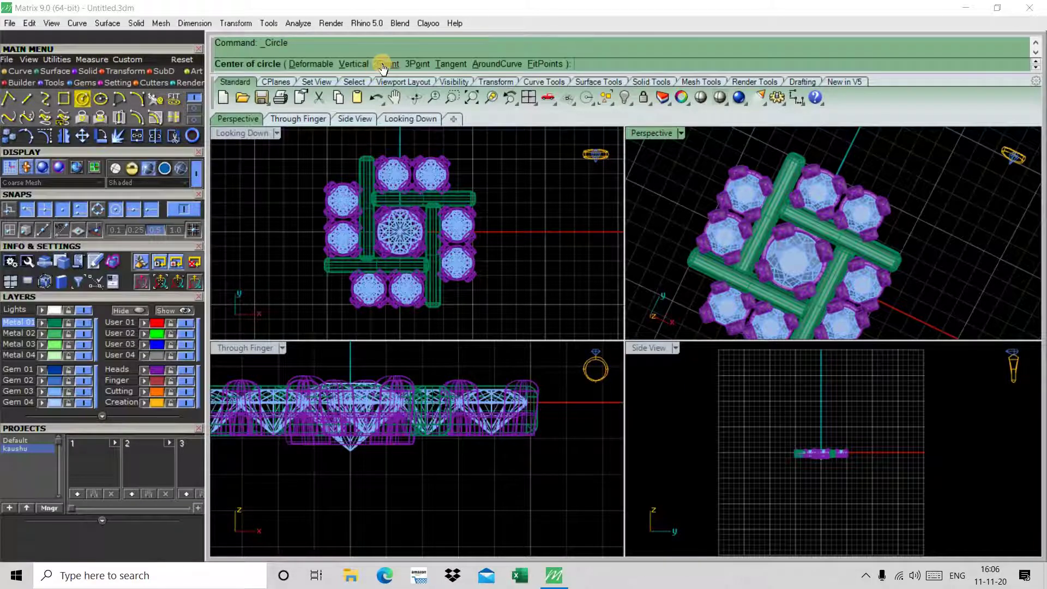
{"action": "left_click", "coordinate": [384, 64]}
{"action": "scroll", "coordinate": [414, 253], "scroll_direction": "up", "scroll_amount": 2}
{"action": "scroll", "coordinate": [430, 269], "scroll_direction": "up", "scroll_amount": 2}
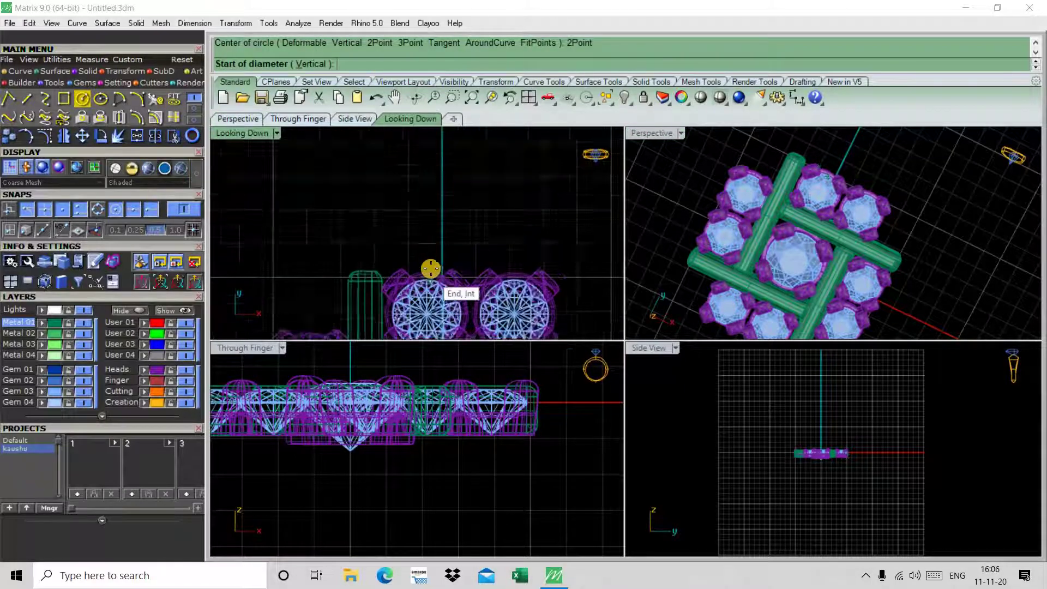
{"action": "scroll", "coordinate": [430, 269], "scroll_direction": "up", "scroll_amount": 2}
{"action": "scroll", "coordinate": [428, 284], "scroll_direction": "up", "scroll_amount": 1}
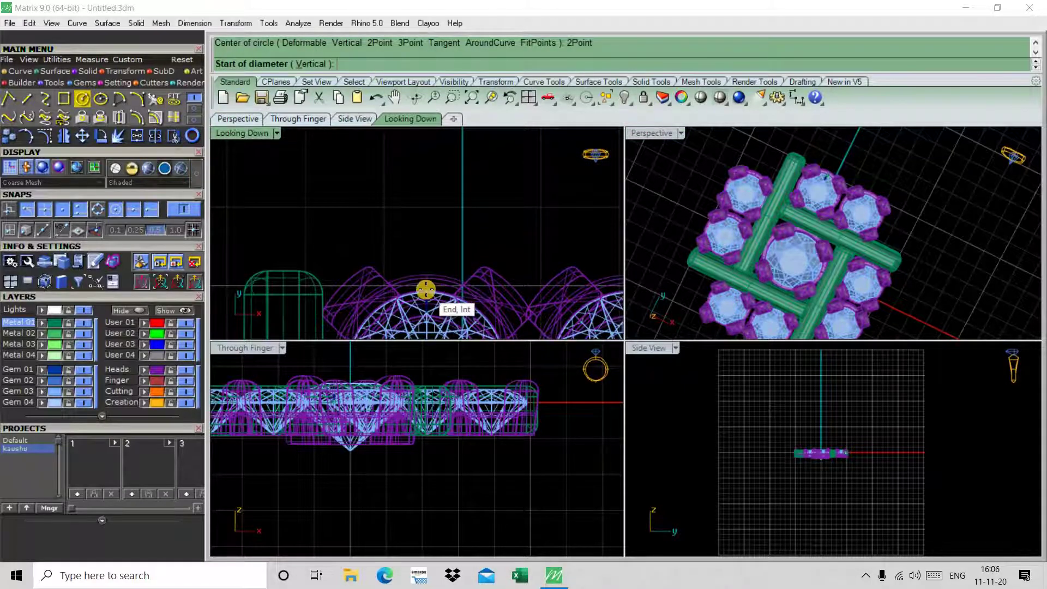
{"action": "left_click", "coordinate": [426, 289]}
{"action": "type", "text": "2"}
{"action": "key", "text": "Return"}
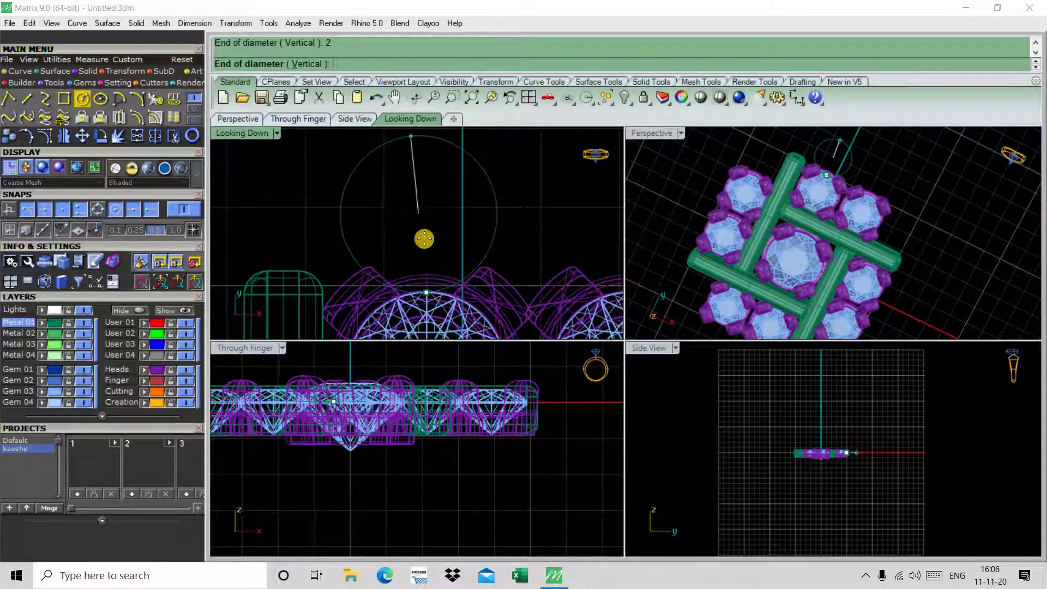
{"action": "scroll", "coordinate": [424, 236], "scroll_direction": "down", "scroll_amount": 1}
{"action": "scroll", "coordinate": [434, 164], "scroll_direction": "down", "scroll_amount": 3}
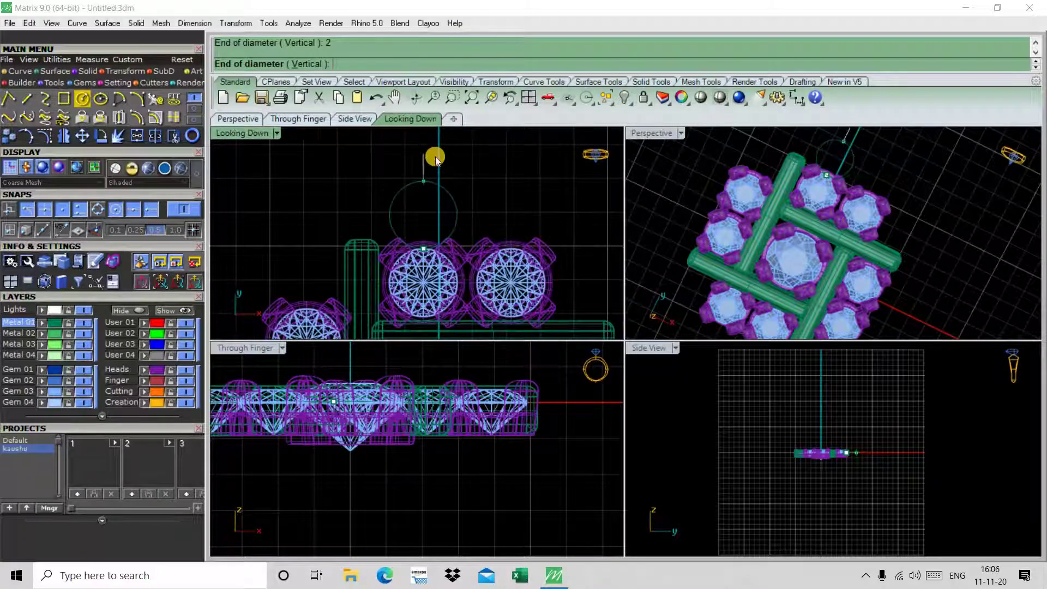
{"action": "left_click", "coordinate": [435, 158]}
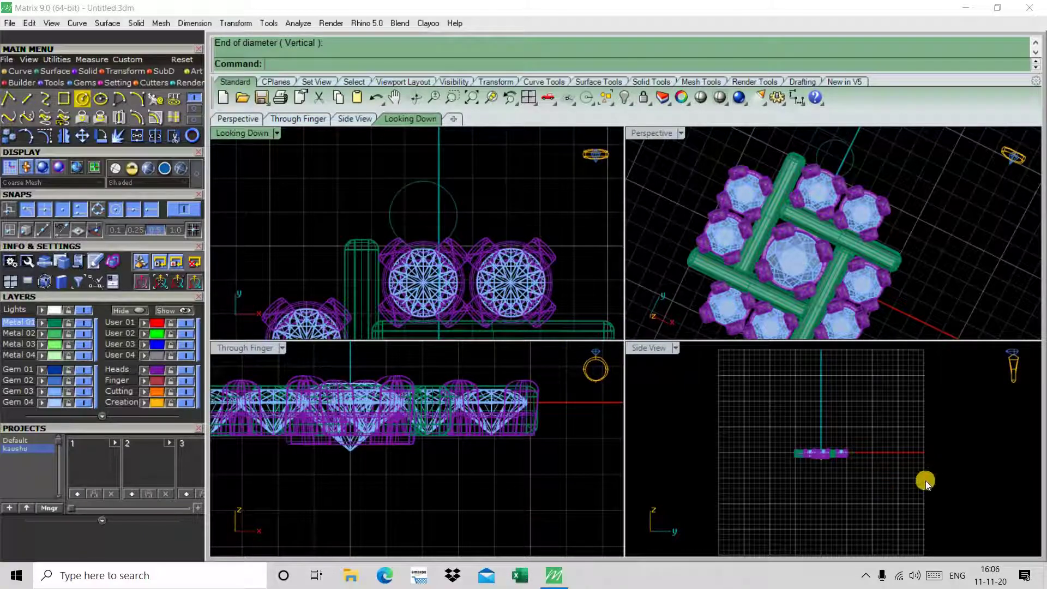
Step: Lower the new circle in the Side View into line with the pendant
{"action": "left_click", "coordinate": [433, 201]}
{"action": "scroll", "coordinate": [873, 449], "scroll_direction": "up", "scroll_amount": 3}
{"action": "scroll", "coordinate": [820, 455], "scroll_direction": "up", "scroll_amount": 3}
{"action": "right_click_drag", "start_coordinate": [819, 454], "coordinate": [845, 443]}
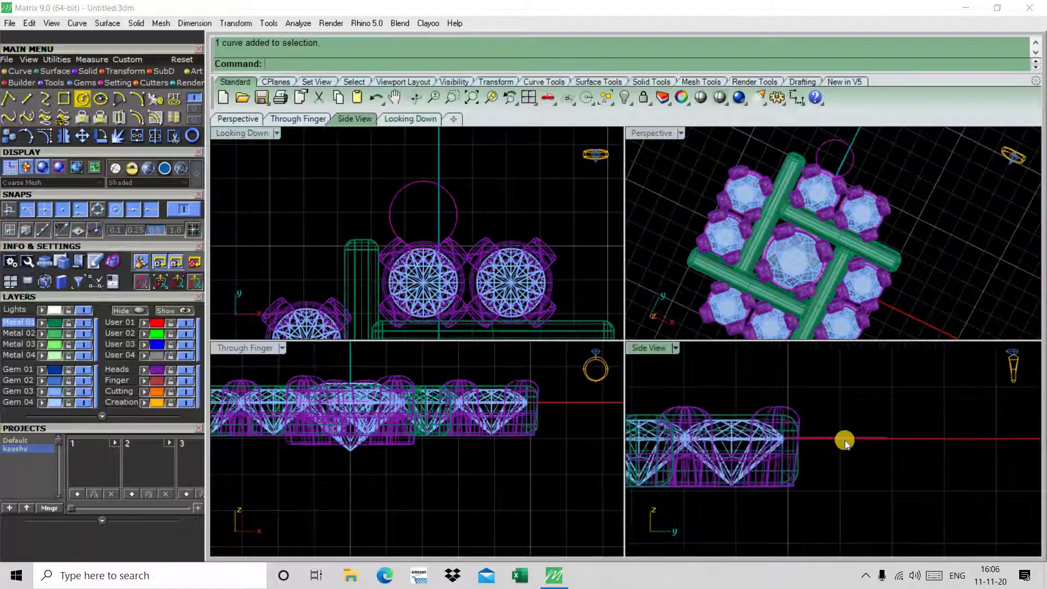
{"action": "left_click_drag", "start_coordinate": [843, 438], "coordinate": [854, 487]}
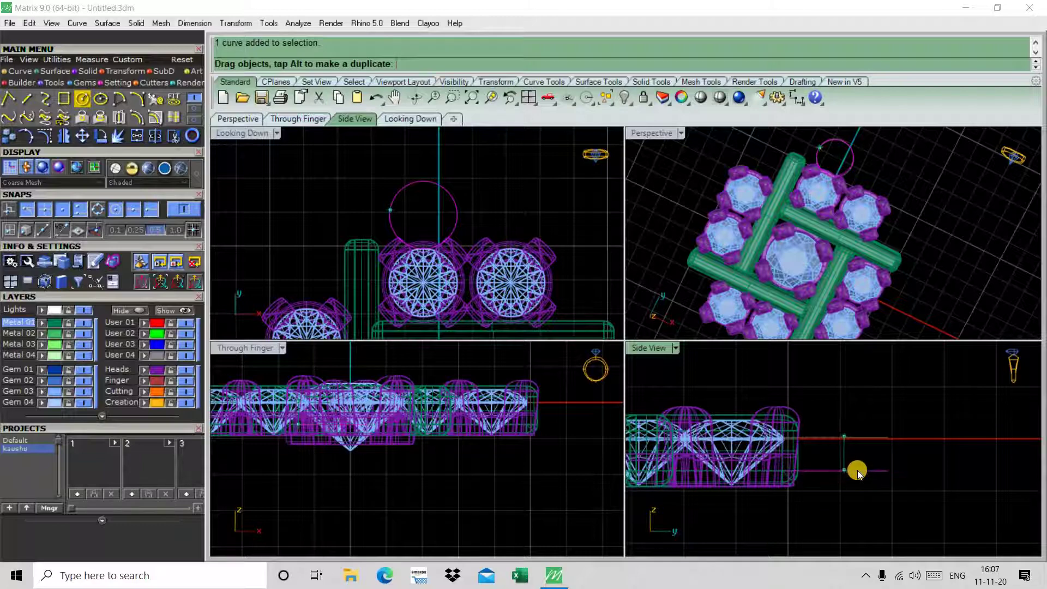
{"action": "left_click_drag", "start_coordinate": [857, 472], "coordinate": [919, 472]}
{"action": "type", "text": "Pi"}
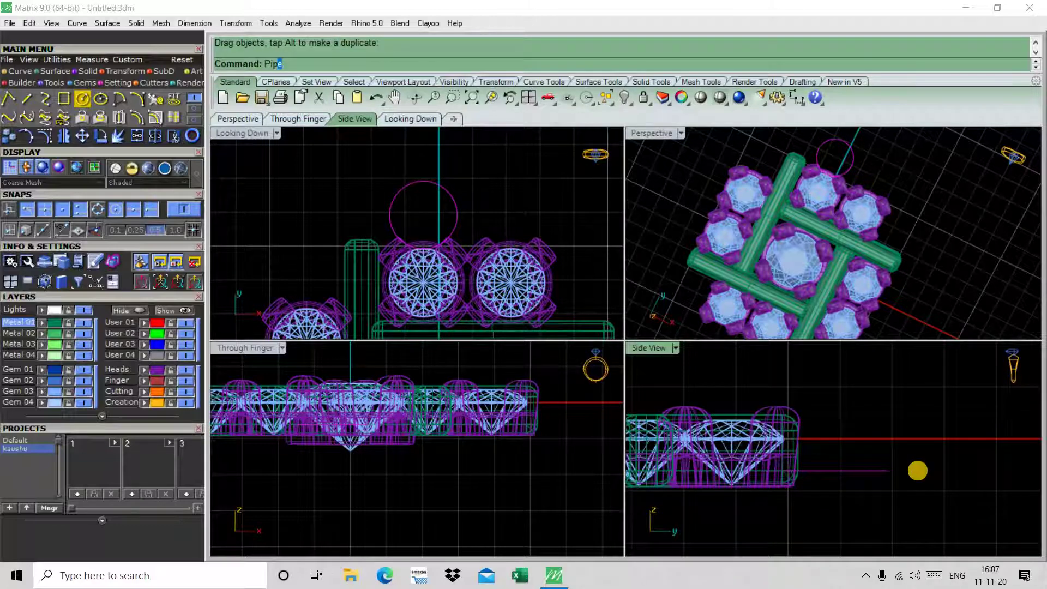
Step: Pipe the circle into a round ring tube and view it from a low side angle
{"action": "key", "text": "Return"}
{"action": "key", "text": "Return"}
{"action": "key", "text": "Return"}
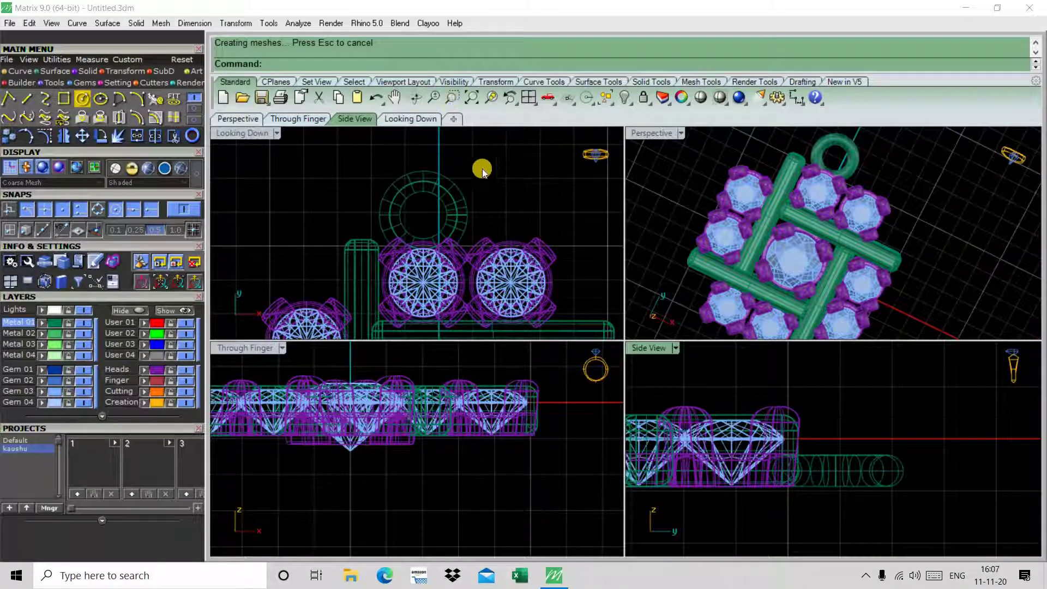
{"action": "left_click_drag", "start_coordinate": [482, 170], "coordinate": [448, 193]}
{"action": "mouse_move", "coordinate": [846, 217]}
{"action": "right_mouse_down"}
{"action": "mouse_move", "coordinate": [778, 211]}
{"action": "mouse_move", "coordinate": [800, 164]}
{"action": "mouse_move", "coordinate": [894, 217]}
{"action": "mouse_move", "coordinate": [885, 195]}
{"action": "mouse_move", "coordinate": [853, 182]}
{"action": "mouse_move", "coordinate": [915, 437]}
{"action": "right_mouse_up"}
{"action": "scroll", "coordinate": [885, 194], "scroll_direction": "up", "scroll_amount": 3}
{"action": "scroll", "coordinate": [775, 460], "scroll_direction": "up", "scroll_amount": 2}
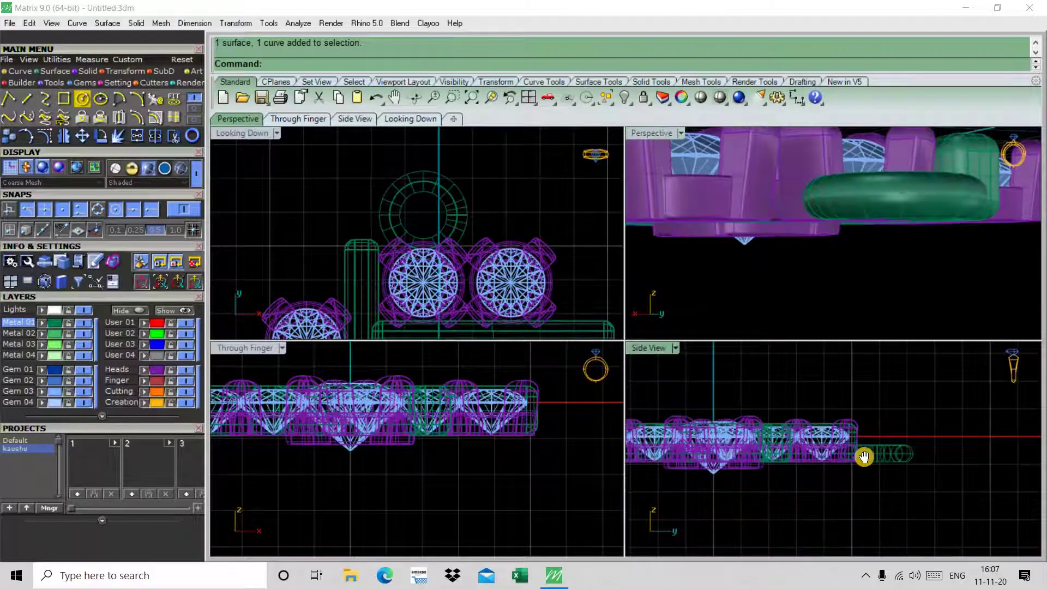
{"action": "scroll", "coordinate": [888, 463], "scroll_direction": "up", "scroll_amount": 3}
{"action": "scroll", "coordinate": [943, 449], "scroll_direction": "up", "scroll_amount": 2}
Step: Raise the large pendant gem level with the other stones in Side View, then orbit to review
{"action": "left_click", "coordinate": [763, 458]}
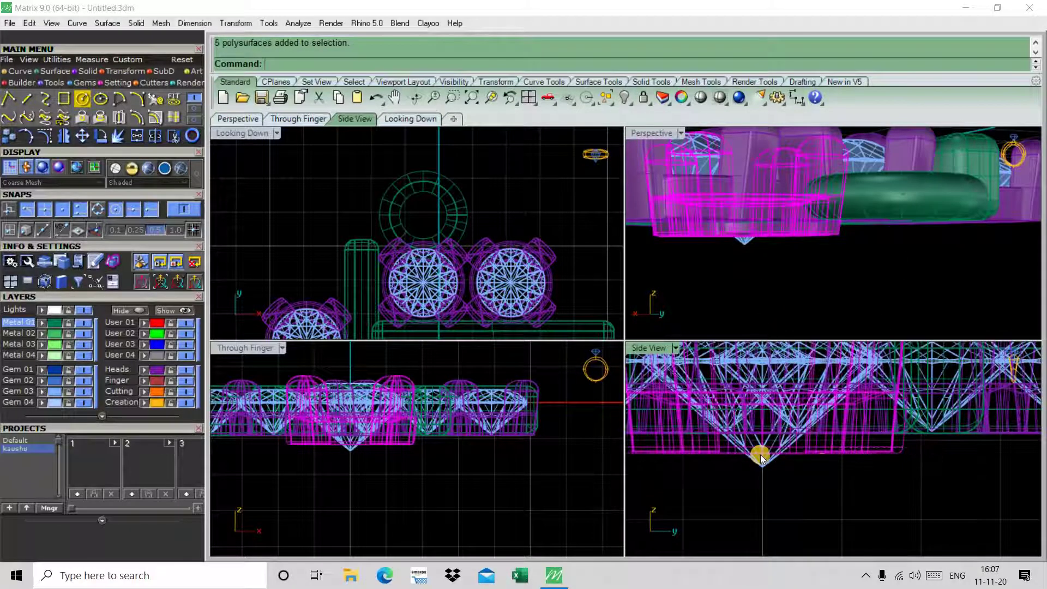
{"action": "scroll", "coordinate": [760, 451], "scroll_direction": "up", "scroll_amount": 2}
{"action": "left_click", "coordinate": [781, 468]}
{"action": "mouse_move", "coordinate": [776, 463]}
{"action": "left_mouse_down"}
{"action": "mouse_move", "coordinate": [777, 417]}
{"action": "mouse_move", "coordinate": [783, 428]}
{"action": "mouse_move", "coordinate": [767, 431]}
{"action": "mouse_move", "coordinate": [769, 405]}
{"action": "left_mouse_up"}
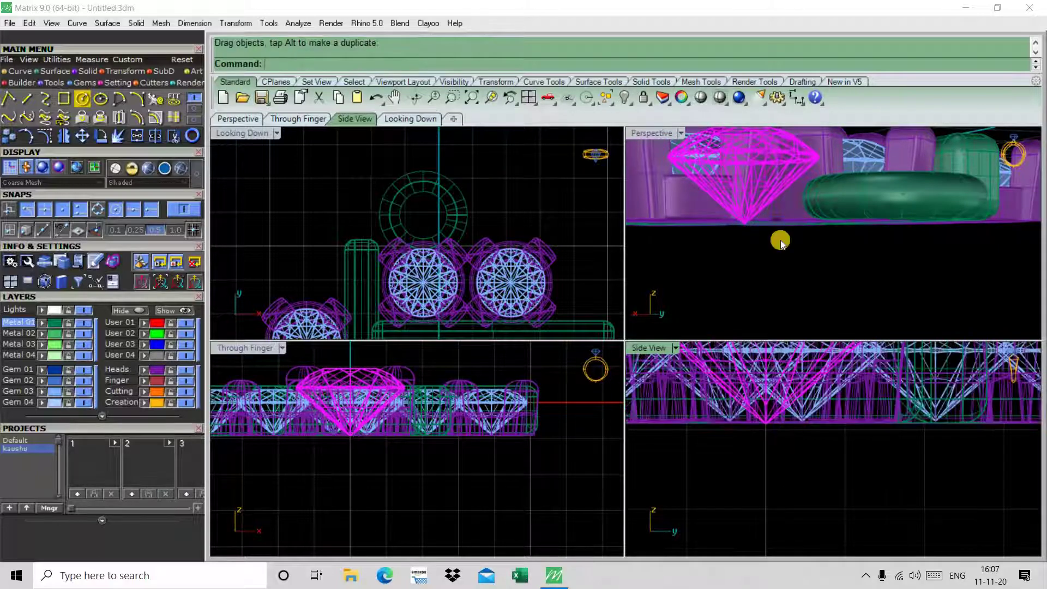
{"action": "key", "text": "Escape"}
{"action": "scroll", "coordinate": [781, 240], "scroll_direction": "down", "scroll_amount": 5}
{"action": "mouse_move", "coordinate": [780, 240]}
{"action": "right_mouse_down"}
{"action": "mouse_move", "coordinate": [768, 240]}
{"action": "mouse_move", "coordinate": [798, 248]}
{"action": "right_mouse_up"}
{"action": "scroll", "coordinate": [797, 249], "scroll_direction": "up", "scroll_amount": 3}
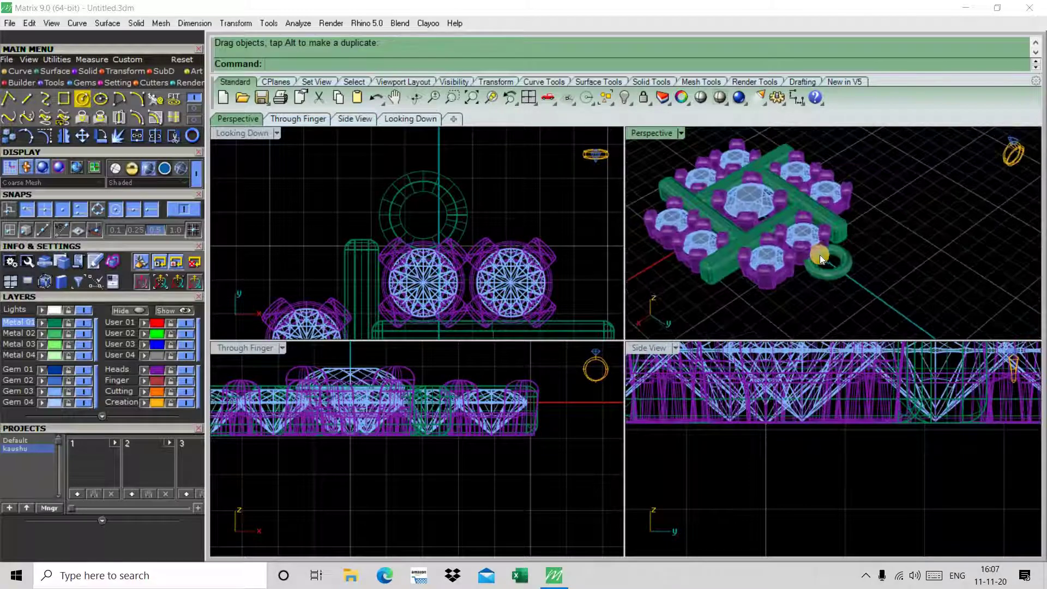
{"action": "scroll", "coordinate": [819, 255], "scroll_direction": "up", "scroll_amount": 3}
{"action": "scroll", "coordinate": [706, 401], "scroll_direction": "down", "scroll_amount": 3}
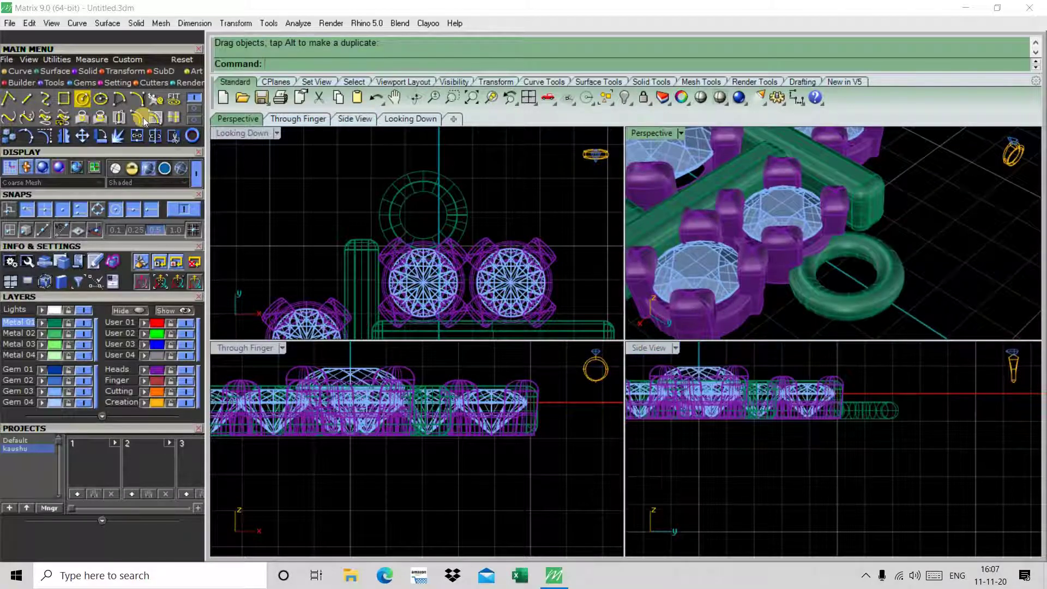
Step: Start a circle in the panned side view, then cancel it
{"action": "left_click", "coordinate": [82, 101]}
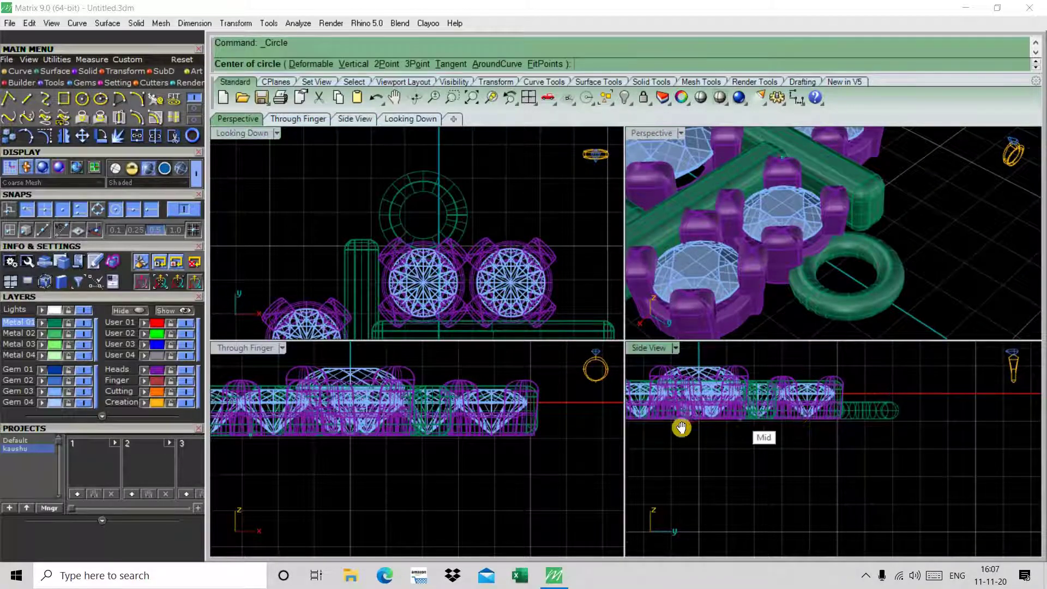
{"action": "right_click_drag", "start_coordinate": [921, 411], "coordinate": [809, 424]}
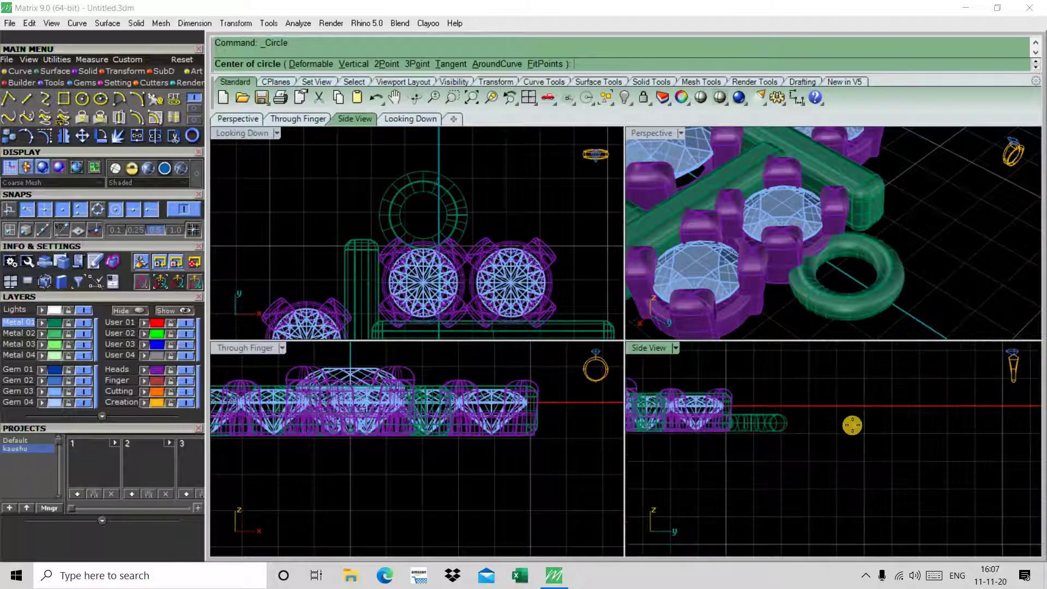
{"action": "left_click", "coordinate": [852, 425]}
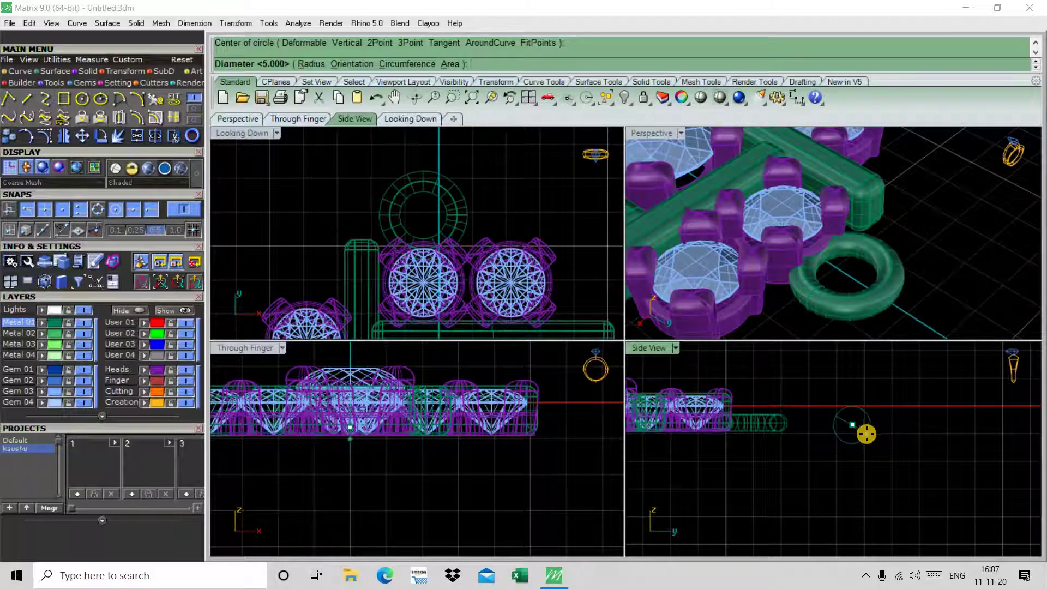
{"action": "key", "text": "Escape"}
{"action": "scroll", "coordinate": [779, 235], "scroll_direction": "down", "scroll_amount": 2}
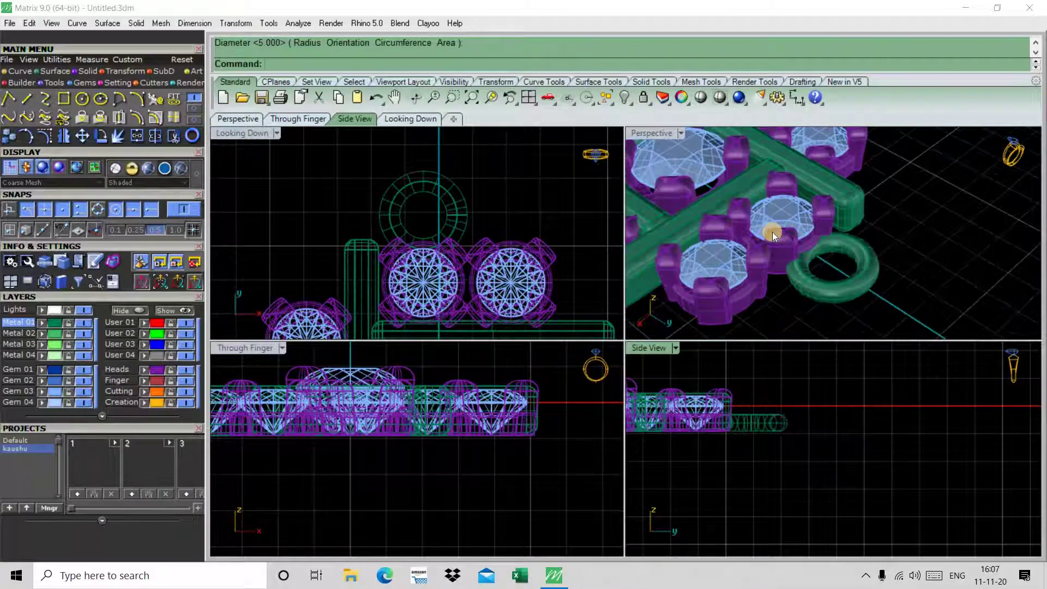
{"action": "scroll", "coordinate": [780, 215], "scroll_direction": "down", "scroll_amount": 4}
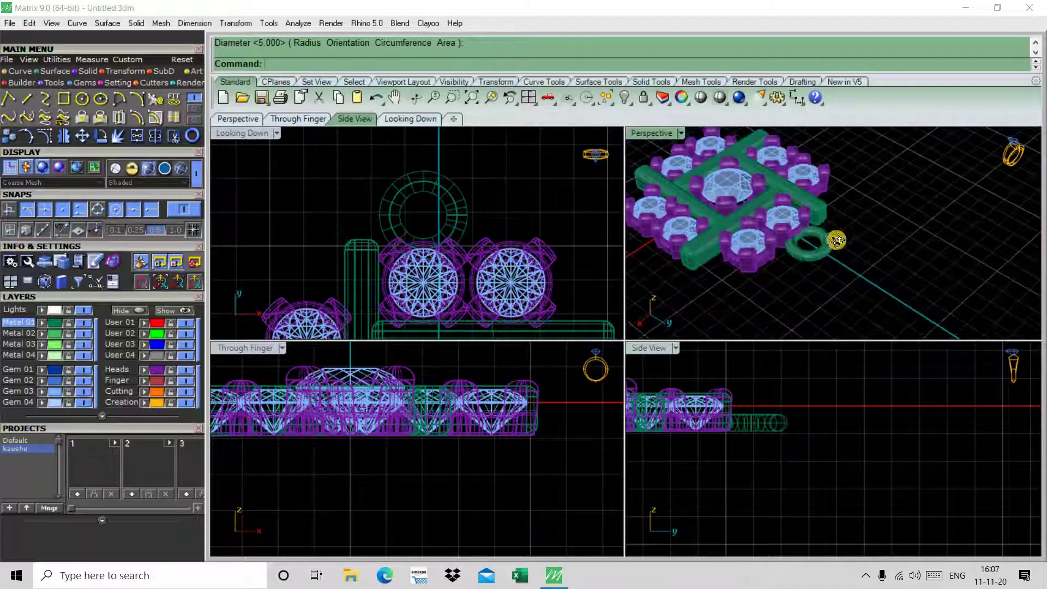
Step: Draw a vertical 2-point circle of diameter 5 from the torus ring centre and select it
{"action": "left_click", "coordinate": [80, 99]}
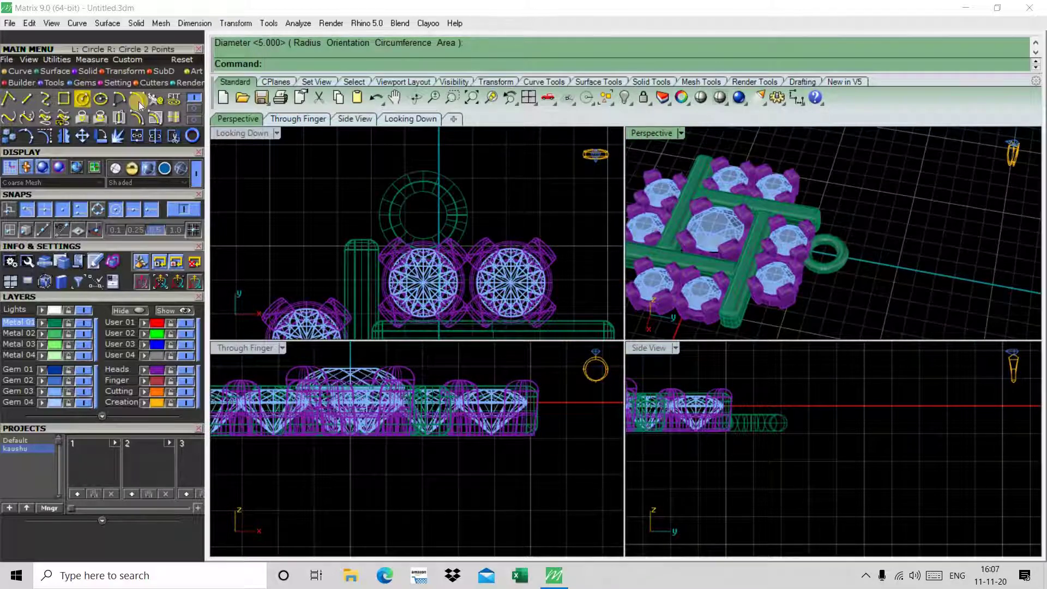
{"action": "left_click", "coordinate": [384, 65]}
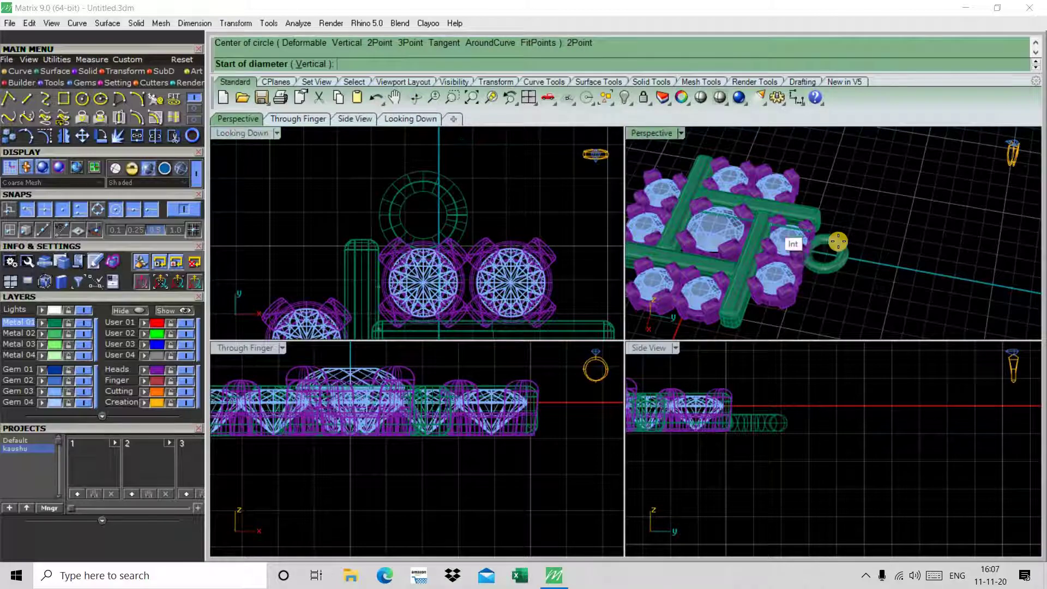
{"action": "scroll", "coordinate": [819, 256], "scroll_direction": "up", "scroll_amount": 2}
{"action": "scroll", "coordinate": [824, 275], "scroll_direction": "up", "scroll_amount": 3}
{"action": "left_click", "coordinate": [824, 276]}
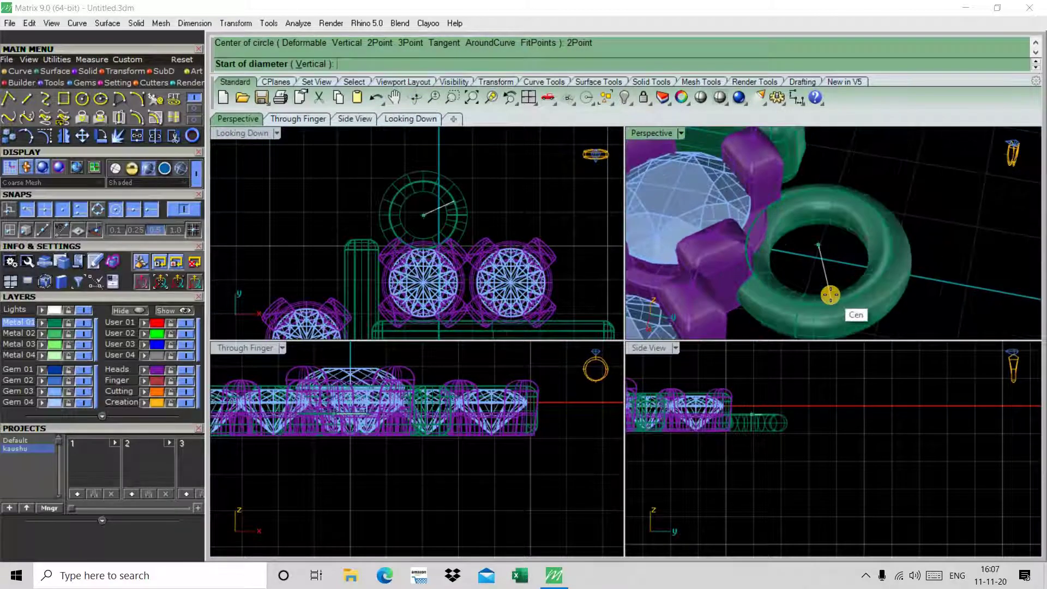
{"action": "left_click", "coordinate": [830, 295]}
{"action": "scroll", "coordinate": [807, 297], "scroll_direction": "down", "scroll_amount": 3}
{"action": "scroll", "coordinate": [786, 262], "scroll_direction": "down", "scroll_amount": 2}
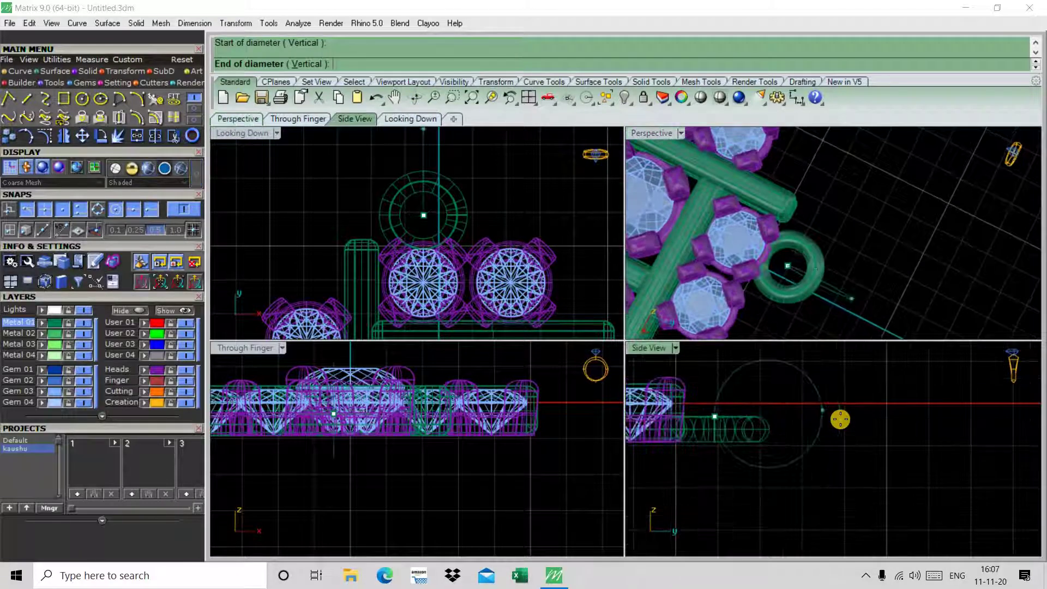
{"action": "key", "text": "BackSpace"}
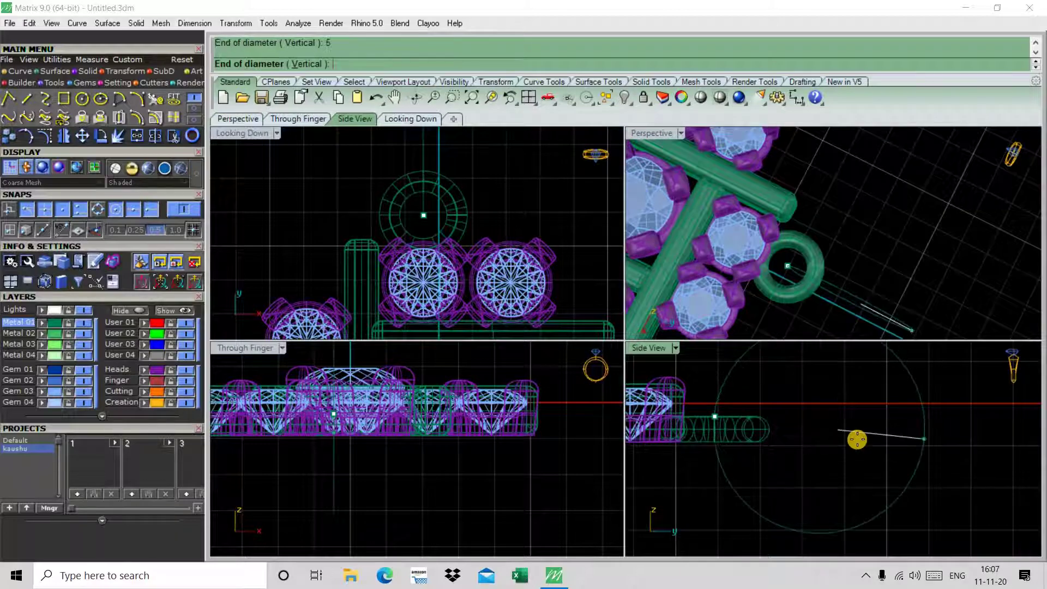
{"action": "scroll", "coordinate": [873, 423], "scroll_direction": "down", "scroll_amount": 1}
{"action": "left_click", "coordinate": [874, 422]}
{"action": "scroll", "coordinate": [823, 389], "scroll_direction": "down", "scroll_amount": 2}
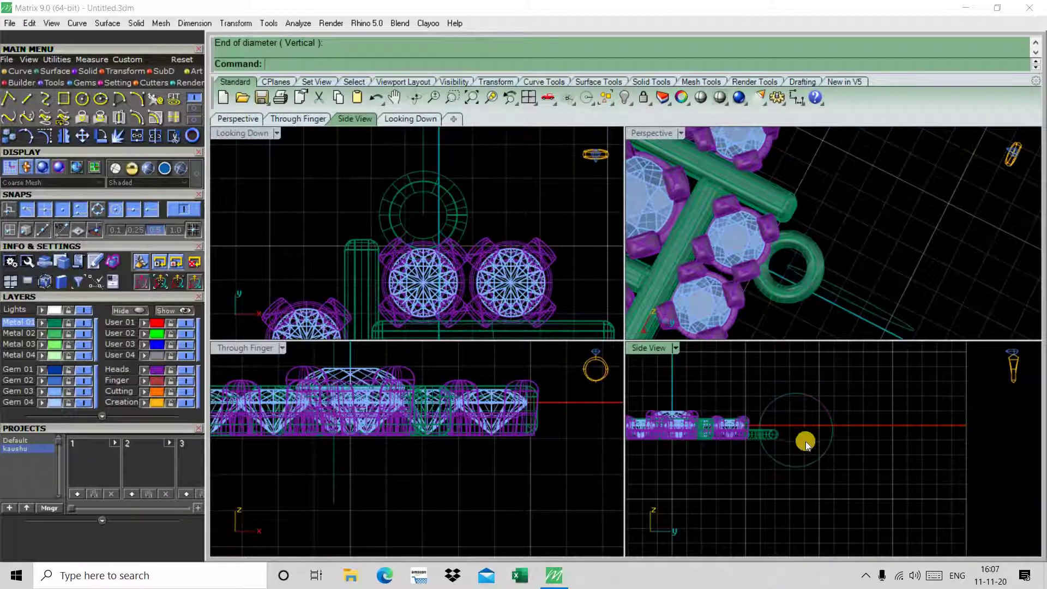
{"action": "left_click", "coordinate": [829, 446]}
{"action": "scroll", "coordinate": [834, 445], "scroll_direction": "up", "scroll_amount": 3}
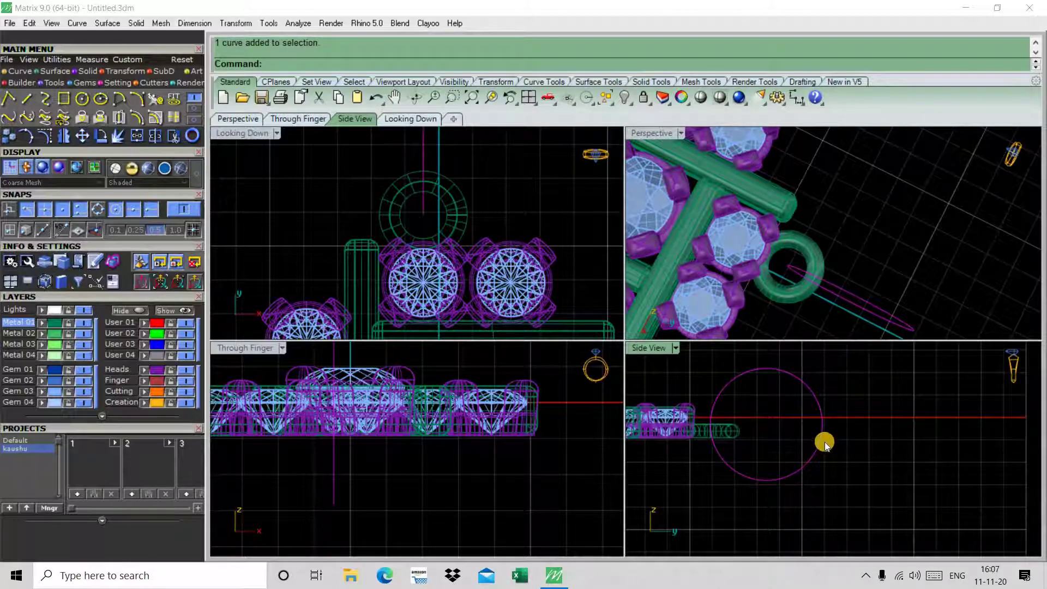
Step: Shift the large circle right and pull its left control point onto the ring, forming a teardrop
{"action": "left_click_drag", "start_coordinate": [824, 442], "coordinate": [904, 447]}
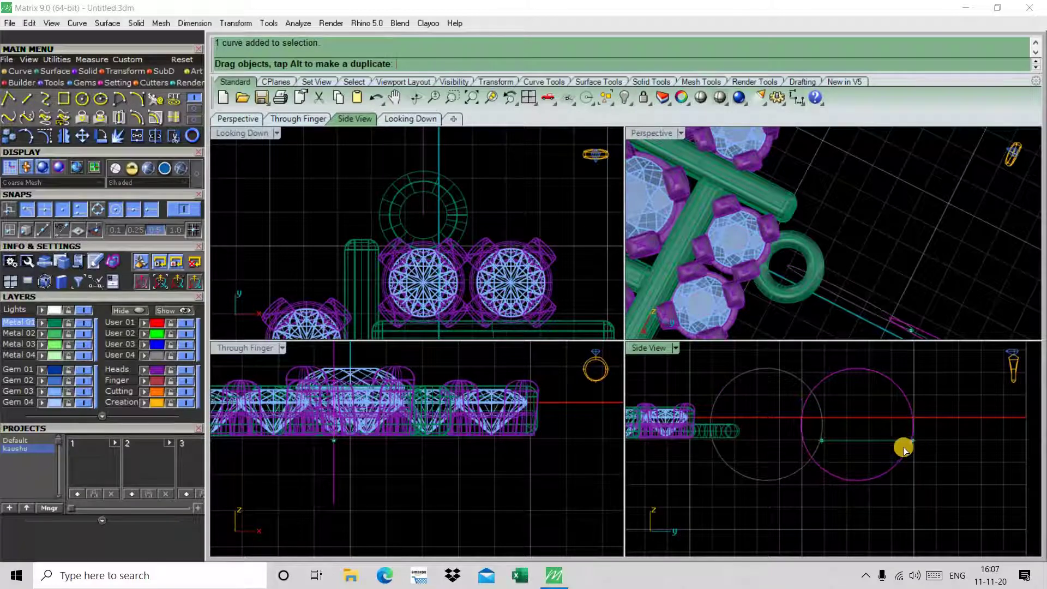
{"action": "left_click_drag", "start_coordinate": [904, 447], "coordinate": [884, 448]}
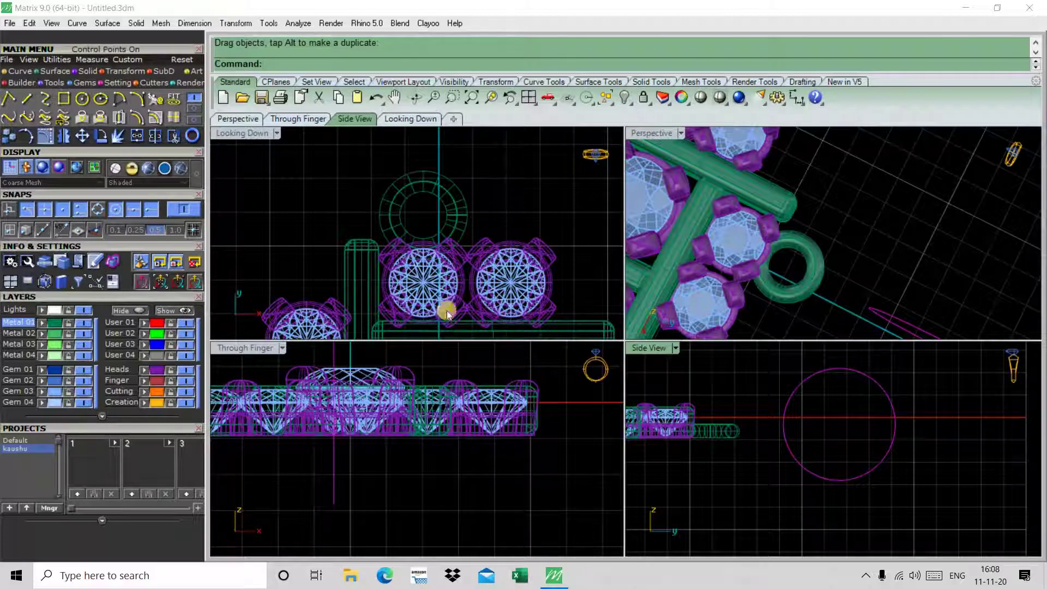
{"action": "key", "text": "F10"}
{"action": "left_click", "coordinate": [784, 424]}
{"action": "scroll", "coordinate": [780, 424], "scroll_direction": "up", "scroll_amount": 2}
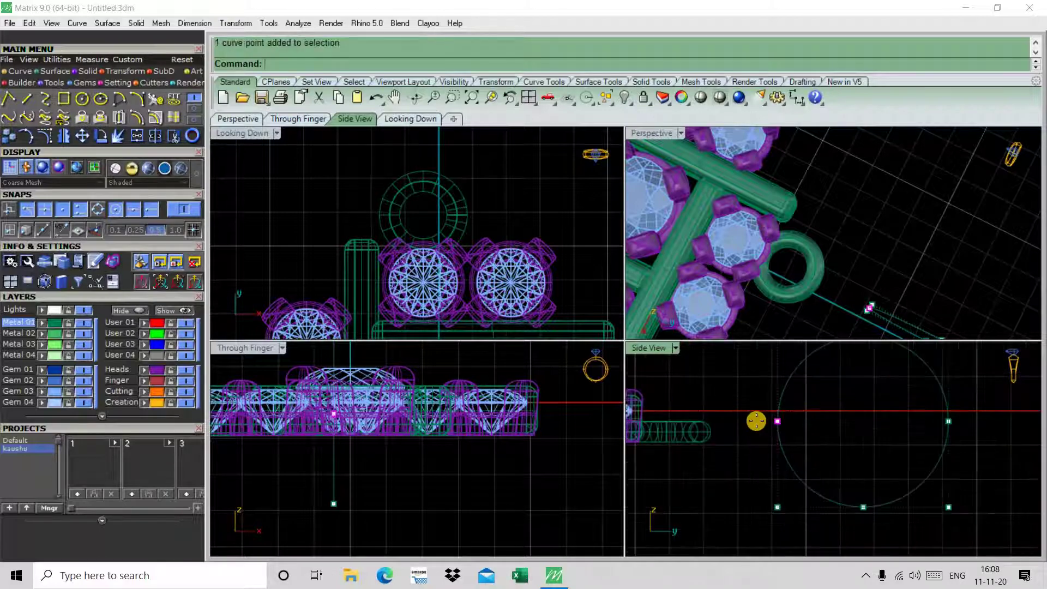
{"action": "left_click_drag", "start_coordinate": [757, 421], "coordinate": [663, 419]}
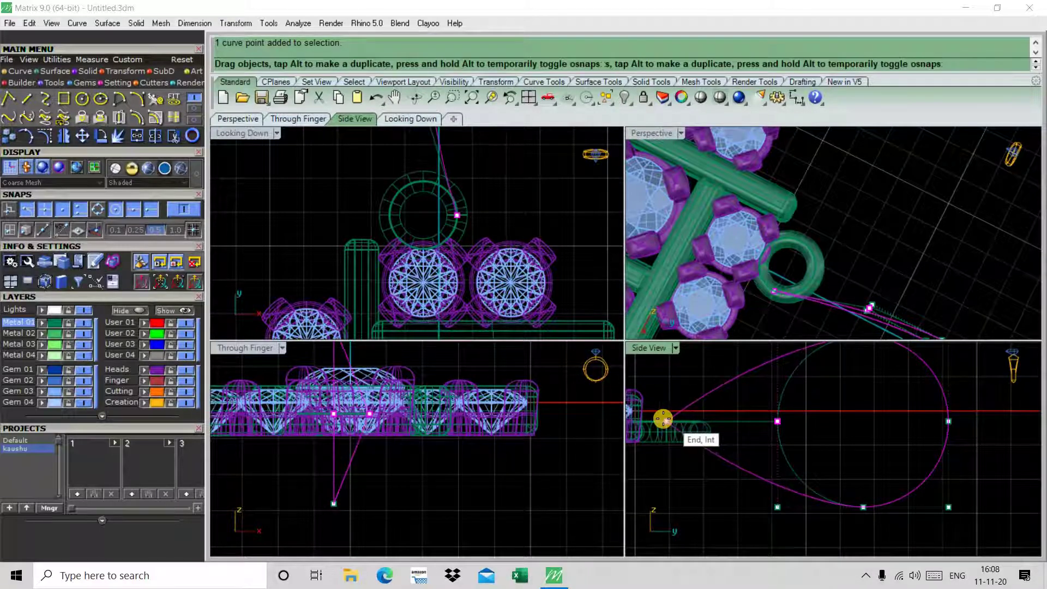
{"action": "left_click_drag", "start_coordinate": [661, 419], "coordinate": [666, 421]}
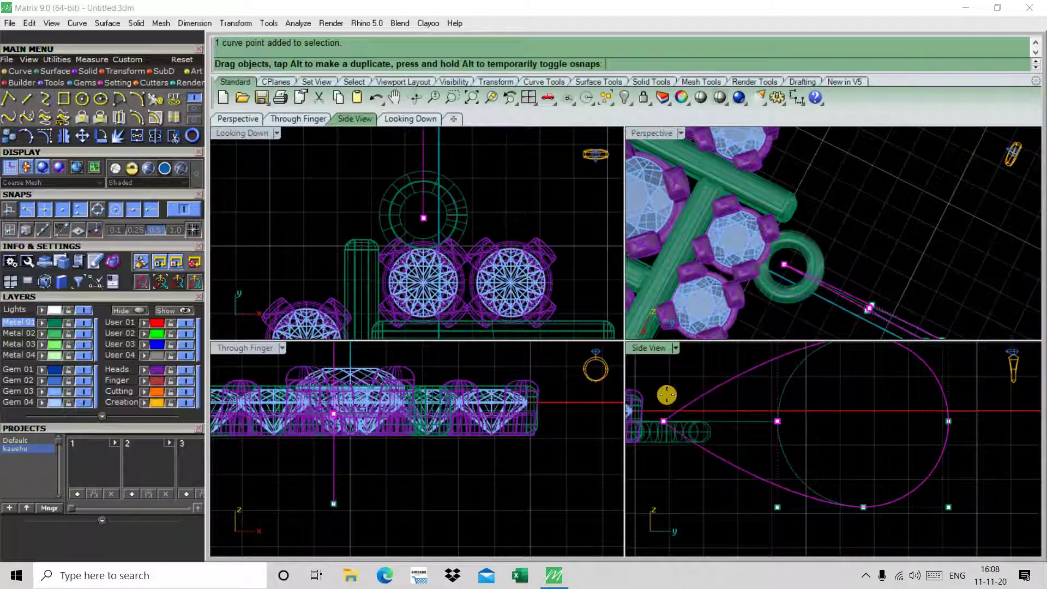
{"action": "key", "text": "Escape"}
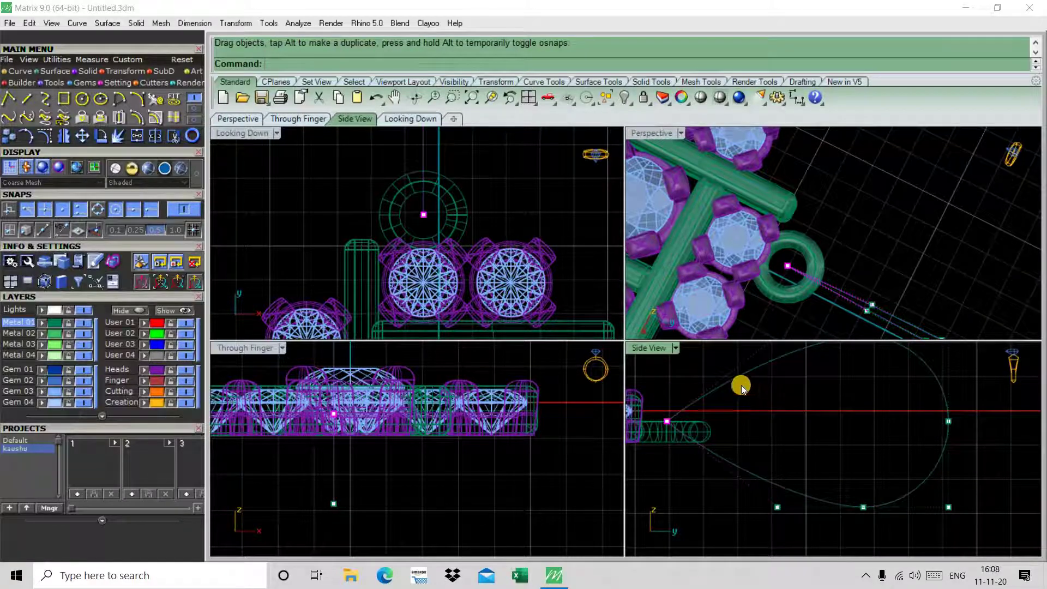
Step: Nudge the teardrop curve slightly left, orbit around the cluster, and undo an accidental shift
{"action": "scroll", "coordinate": [752, 371], "scroll_direction": "down", "scroll_amount": 3}
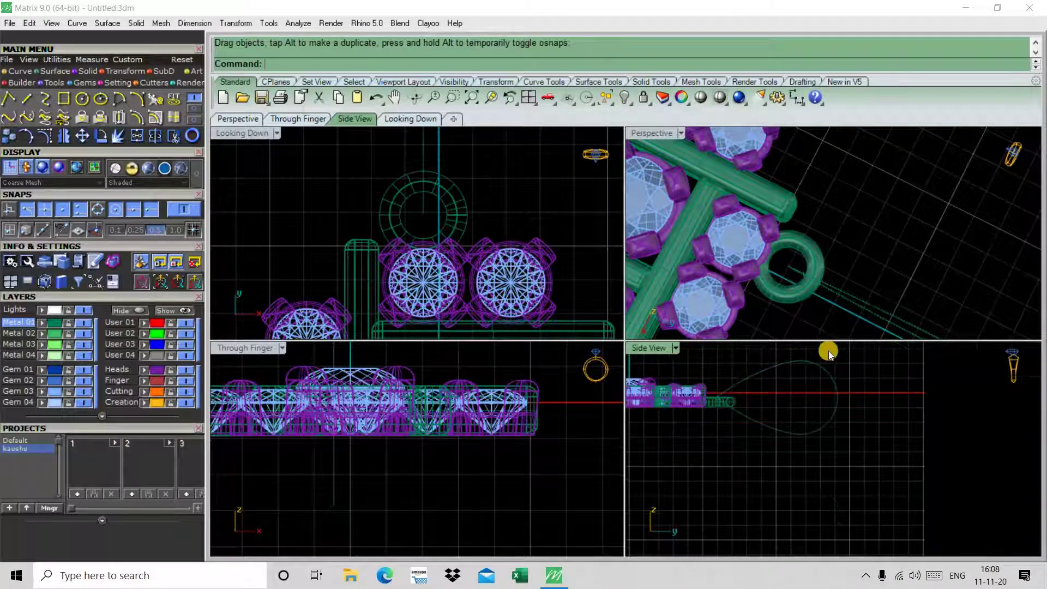
{"action": "left_click", "coordinate": [760, 375]}
{"action": "scroll", "coordinate": [758, 375], "scroll_direction": "up", "scroll_amount": 3}
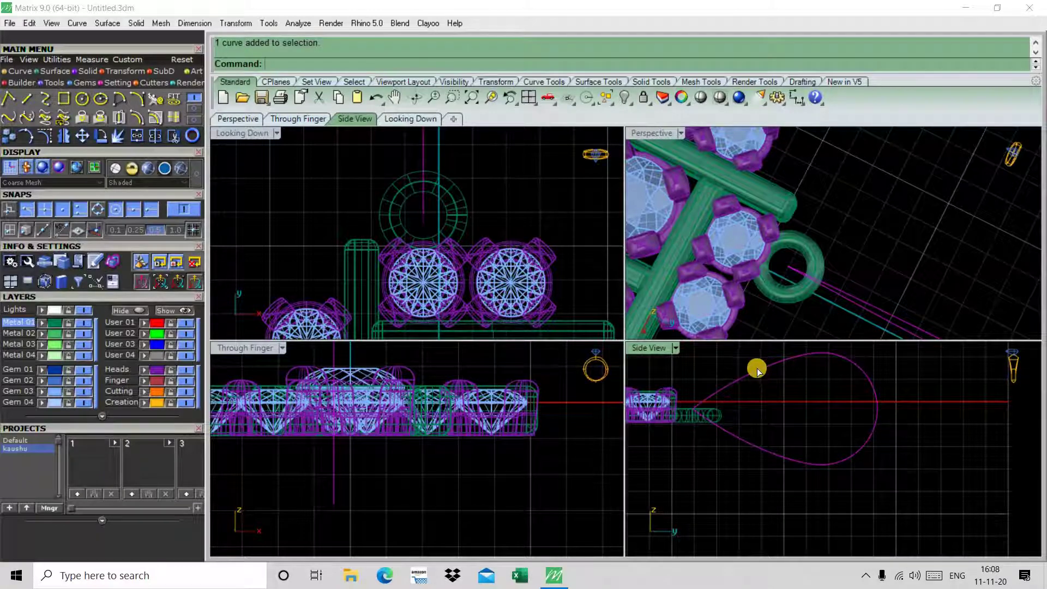
{"action": "left_click_drag", "start_coordinate": [759, 370], "coordinate": [751, 369]}
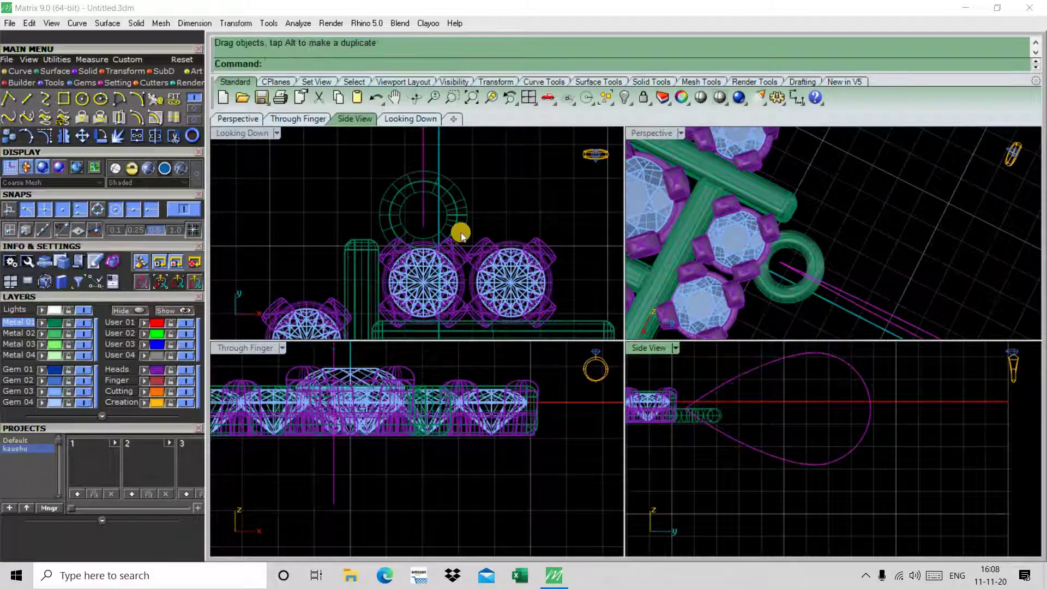
{"action": "mouse_move", "coordinate": [871, 286]}
{"action": "right_mouse_down"}
{"action": "mouse_move", "coordinate": [838, 250]}
{"action": "mouse_move", "coordinate": [857, 263]}
{"action": "mouse_move", "coordinate": [819, 314]}
{"action": "mouse_move", "coordinate": [565, 212]}
{"action": "right_mouse_up"}
{"action": "scroll", "coordinate": [566, 212], "scroll_direction": "down", "scroll_amount": 2}
{"action": "mouse_move", "coordinate": [862, 275]}
{"action": "right_mouse_down"}
{"action": "mouse_move", "coordinate": [886, 261]}
{"action": "mouse_move", "coordinate": [821, 273]}
{"action": "mouse_move", "coordinate": [829, 231]}
{"action": "mouse_move", "coordinate": [730, 403]}
{"action": "right_mouse_up"}
{"action": "scroll", "coordinate": [729, 402], "scroll_direction": "up", "scroll_amount": 2}
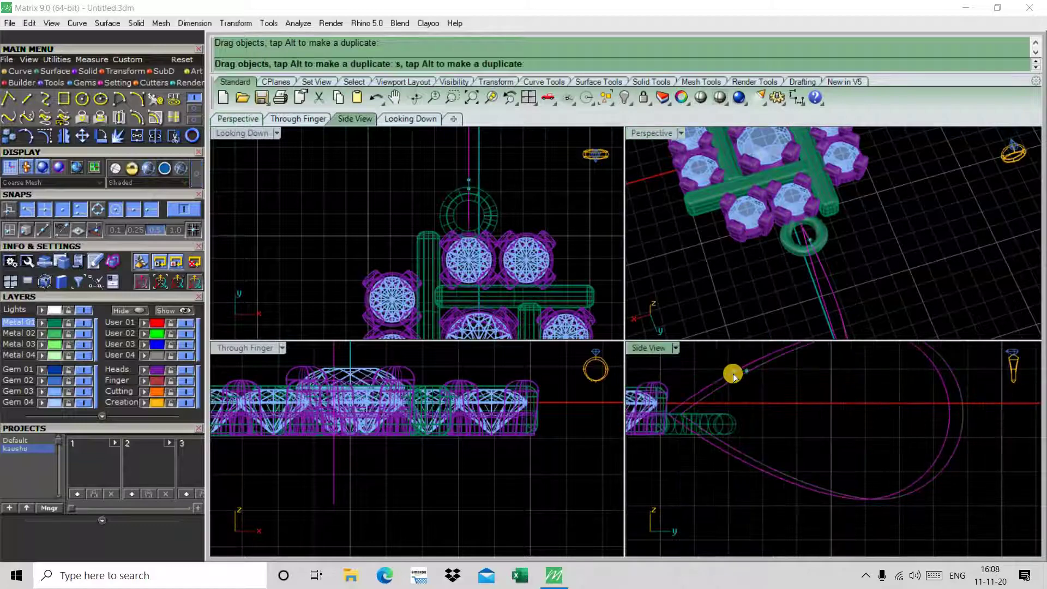
{"action": "mouse_move", "coordinate": [803, 249]}
{"action": "right_mouse_down"}
{"action": "mouse_move", "coordinate": [767, 269]}
{"action": "mouse_move", "coordinate": [722, 386]}
{"action": "right_mouse_up"}
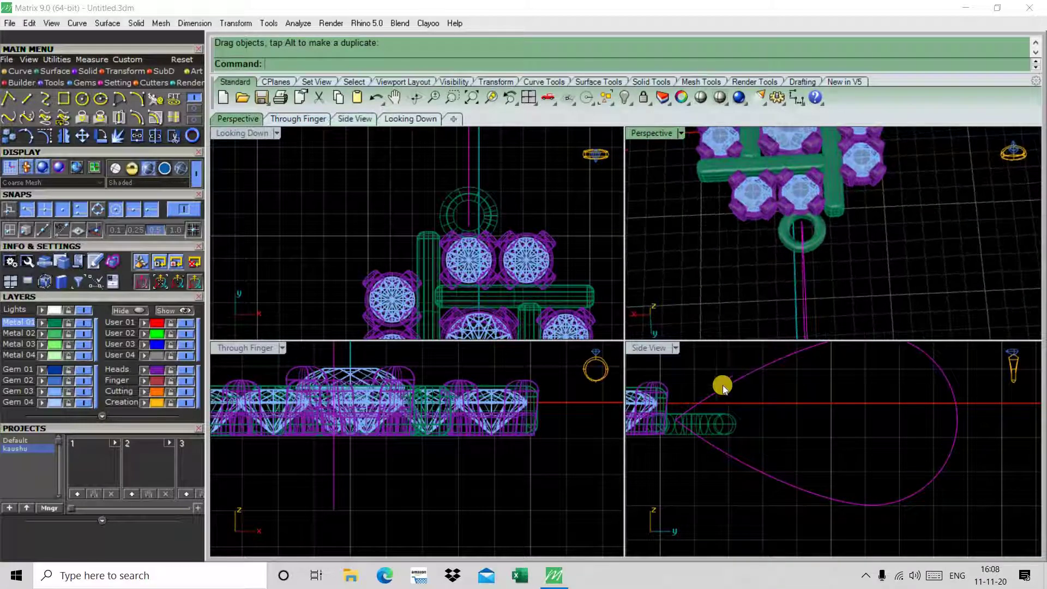
{"action": "left_click_drag", "start_coordinate": [736, 378], "coordinate": [735, 375]}
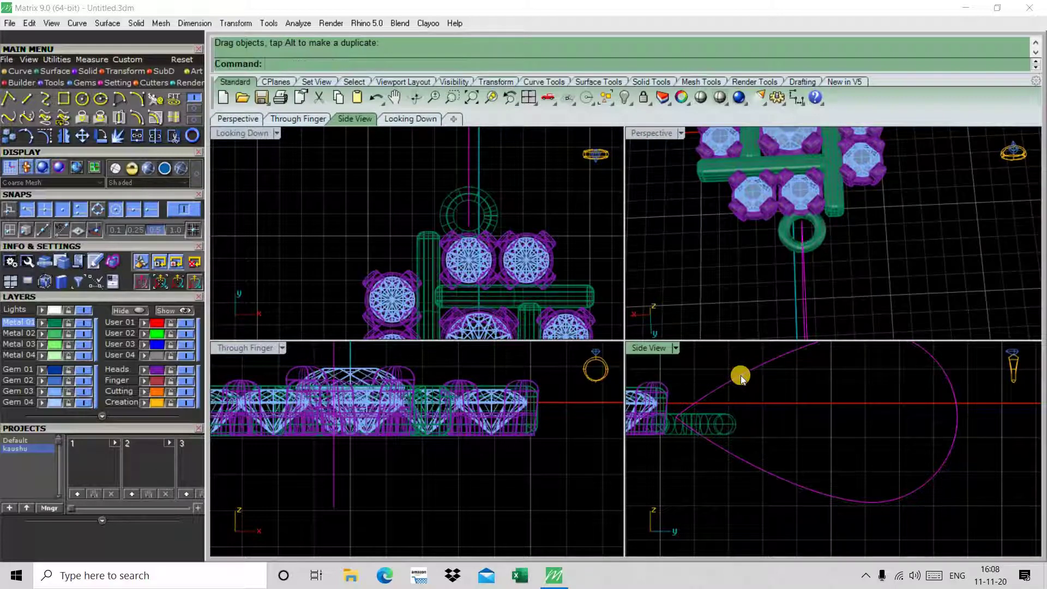
{"action": "key", "text": "ctrl+z"}
Step: Try repositioning the teardrop curve, then undo both shifts to restore its place
{"action": "right_click_drag", "start_coordinate": [806, 247], "coordinate": [863, 227]}
{"action": "scroll", "coordinate": [862, 227], "scroll_direction": "up", "scroll_amount": 3}
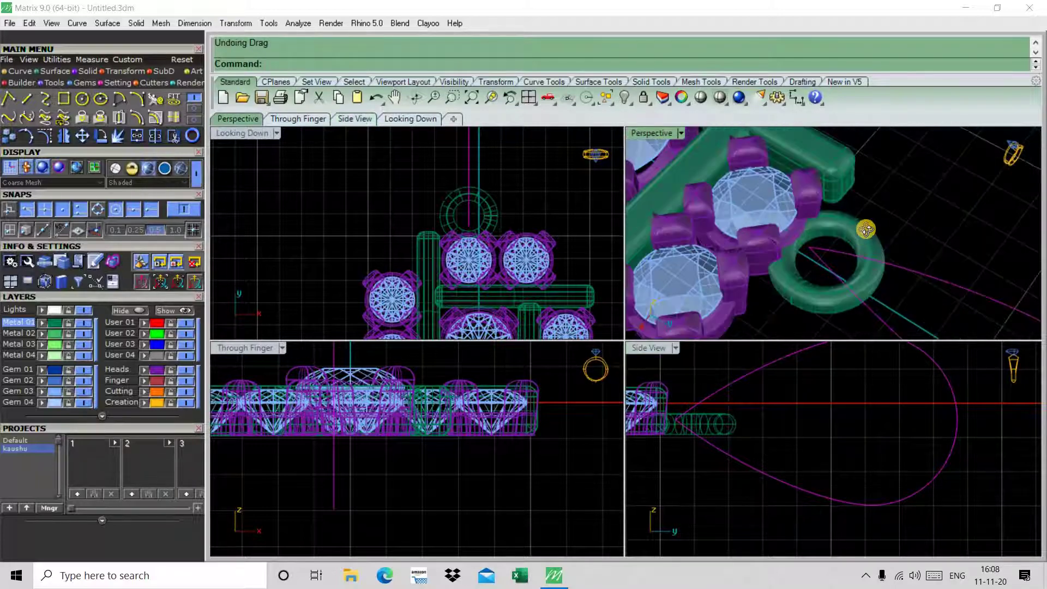
{"action": "left_click_drag", "start_coordinate": [748, 380], "coordinate": [745, 376]}
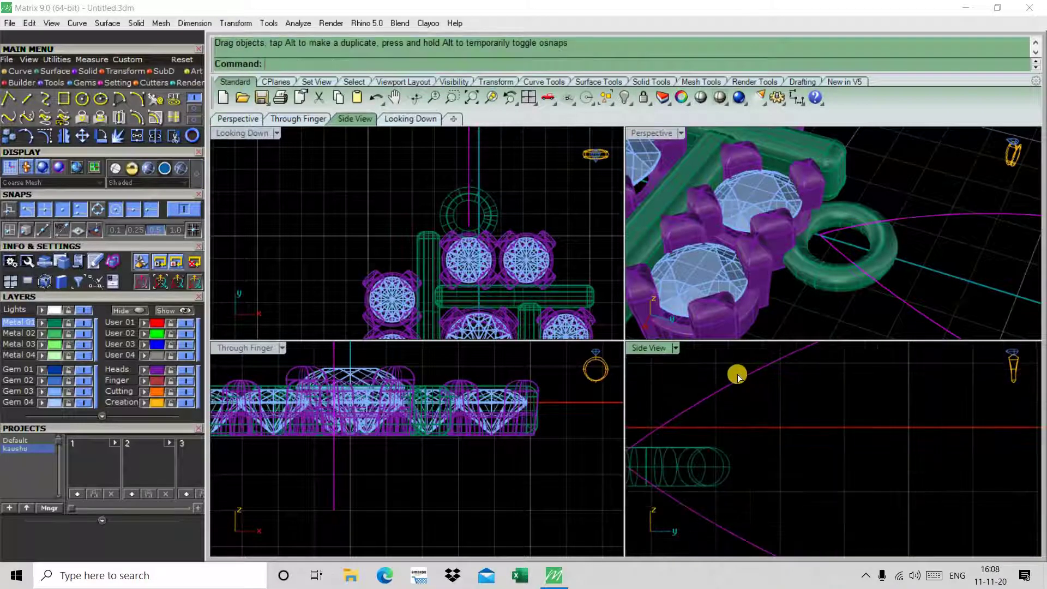
{"action": "mouse_move", "coordinate": [744, 375]}
{"action": "left_mouse_down"}
{"action": "mouse_move", "coordinate": [778, 365]}
{"action": "mouse_move", "coordinate": [917, 398]}
{"action": "mouse_move", "coordinate": [887, 387]}
{"action": "left_mouse_up"}
{"action": "key", "text": "ctrl+z"}
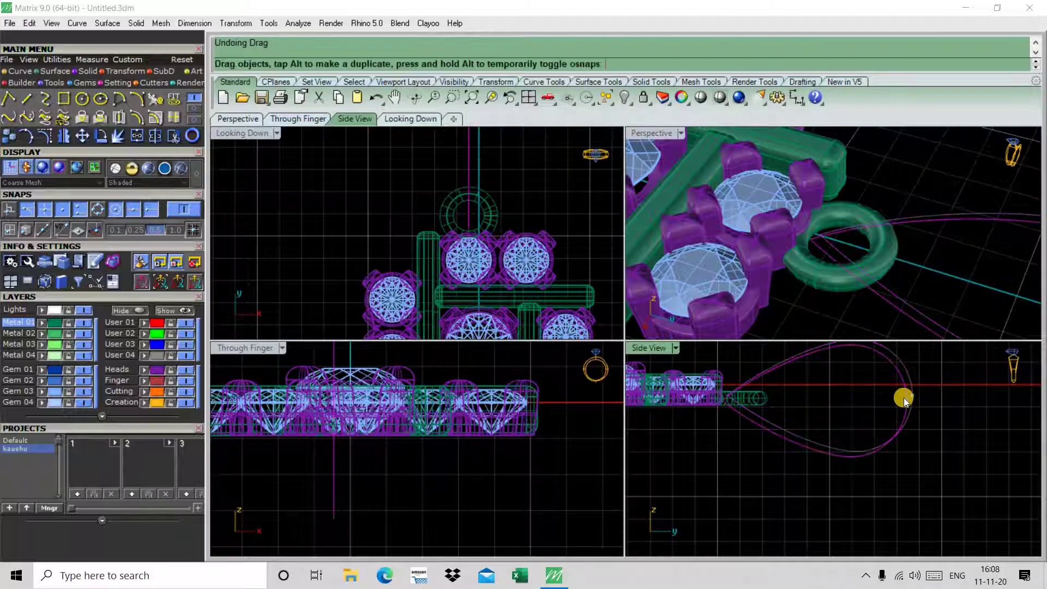
{"action": "key", "text": "ctrl+z"}
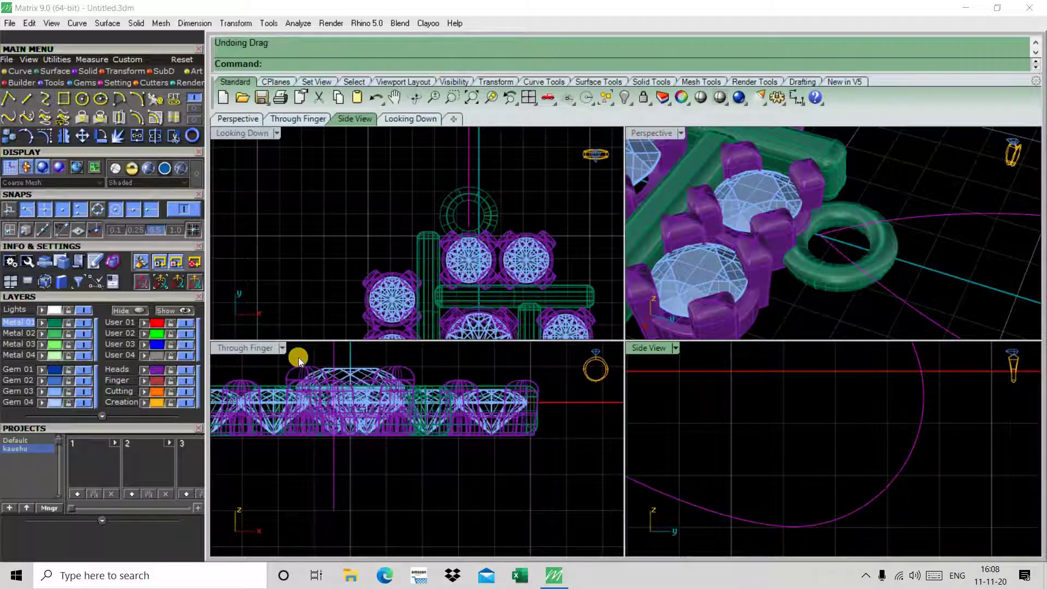
{"action": "type", "text": "Mo"}
{"action": "key", "text": "Return"}
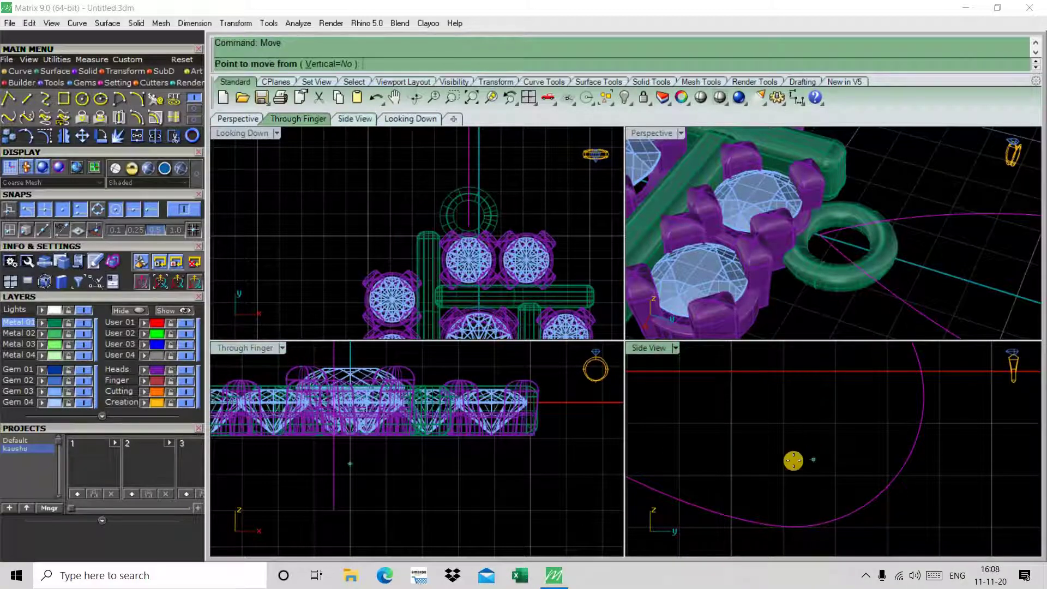
Step: Cancel the pending move so the teardrop curve stays in place
{"action": "scroll", "coordinate": [845, 433], "scroll_direction": "down", "scroll_amount": 2}
{"action": "left_click", "coordinate": [856, 430]}
{"action": "scroll", "coordinate": [855, 429], "scroll_direction": "down", "scroll_amount": 2}
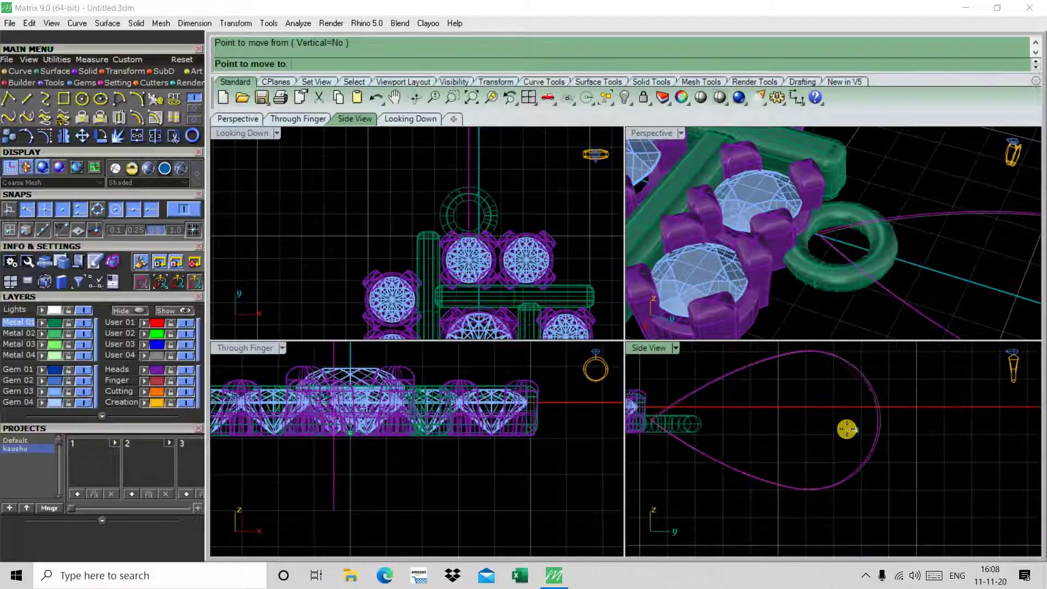
{"action": "key", "text": "Escape"}
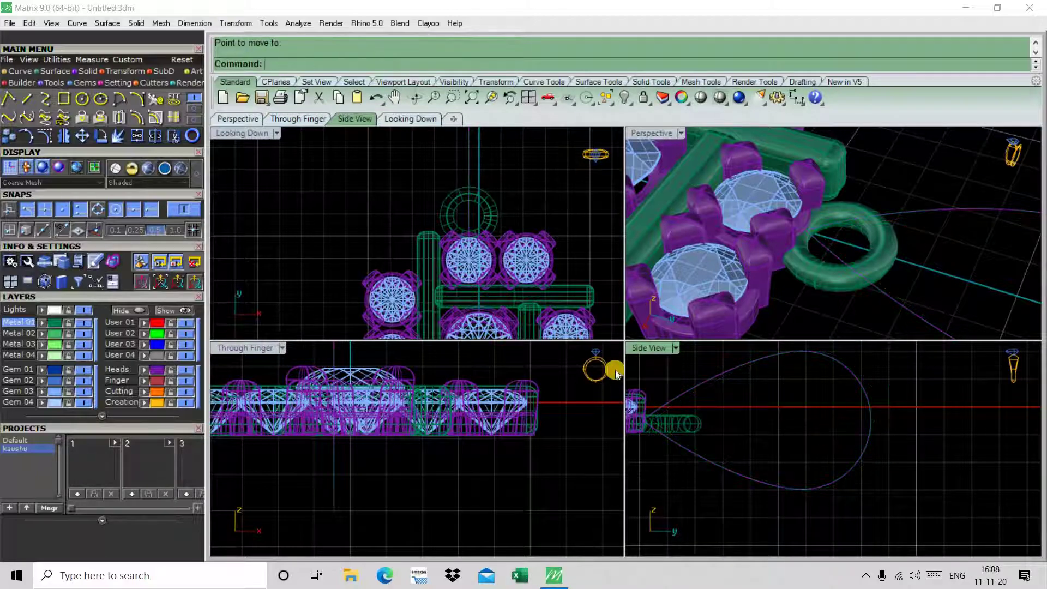
Step: Draw a straight line across the teardrop between its two tip intersections
{"action": "left_click", "coordinate": [28, 103]}
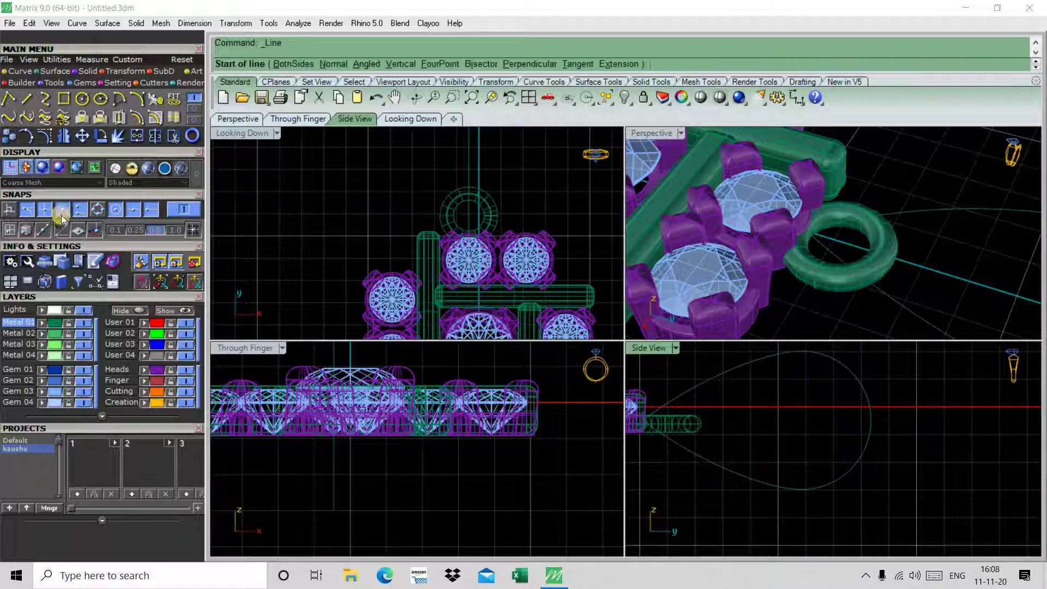
{"action": "scroll", "coordinate": [663, 407], "scroll_direction": "up", "scroll_amount": 1}
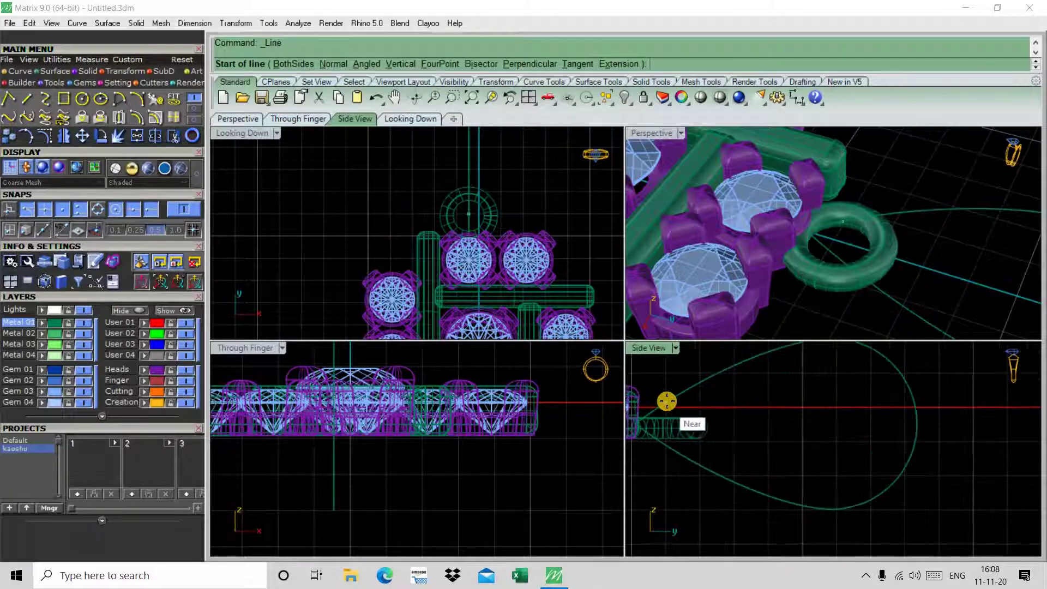
{"action": "scroll", "coordinate": [665, 405], "scroll_direction": "up", "scroll_amount": 1}
{"action": "left_click", "coordinate": [669, 402]}
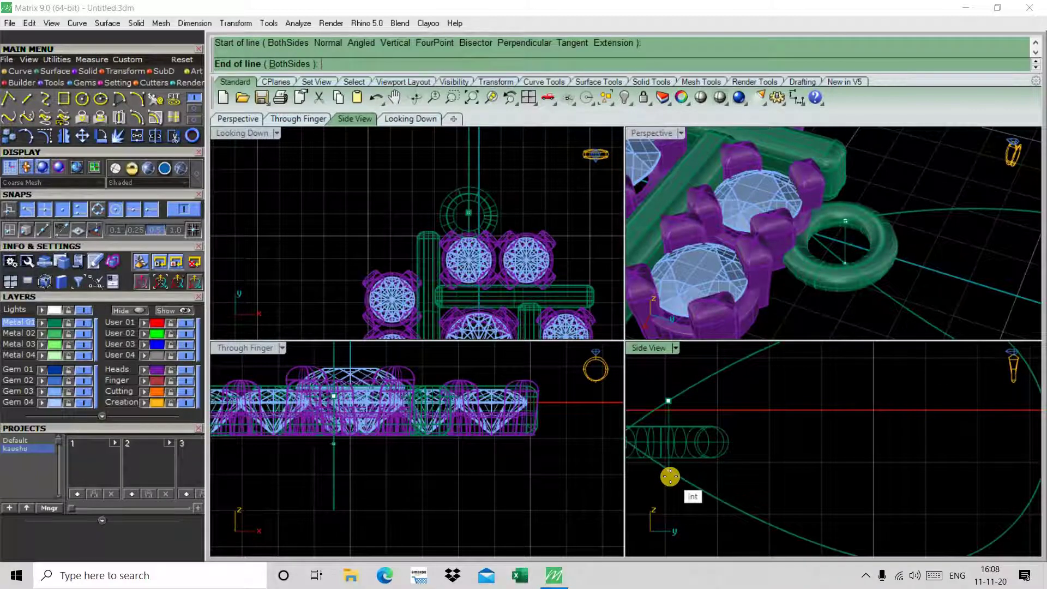
{"action": "left_click", "coordinate": [670, 476]}
{"action": "scroll", "coordinate": [771, 406], "scroll_direction": "down", "scroll_amount": 2}
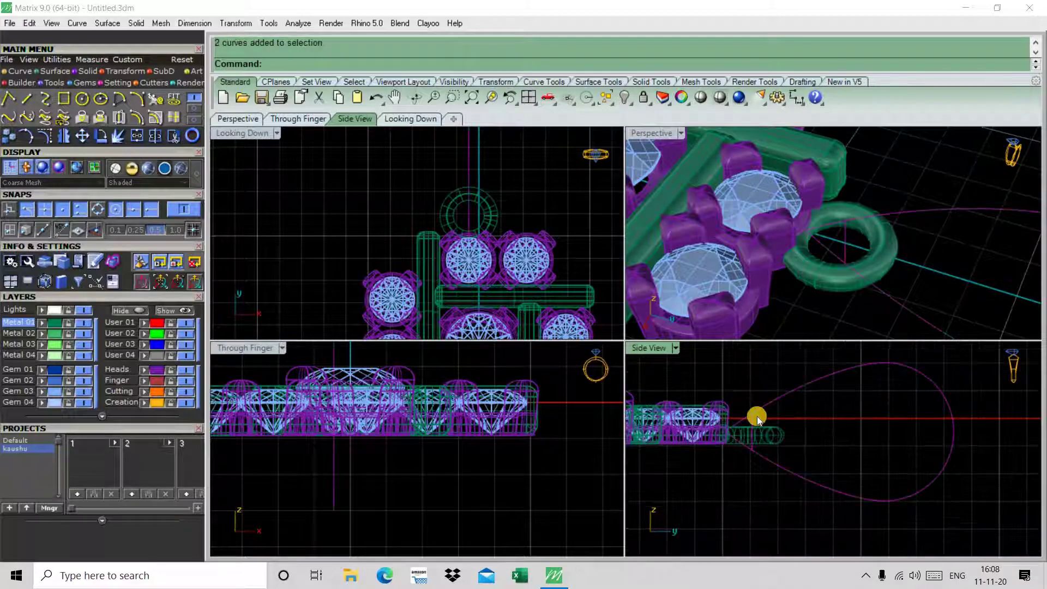
{"action": "type", "text": "T"}
Step: Trim off the teardrop's pointed tip and nudge the outline slightly toward the link
{"action": "key", "text": "Return"}
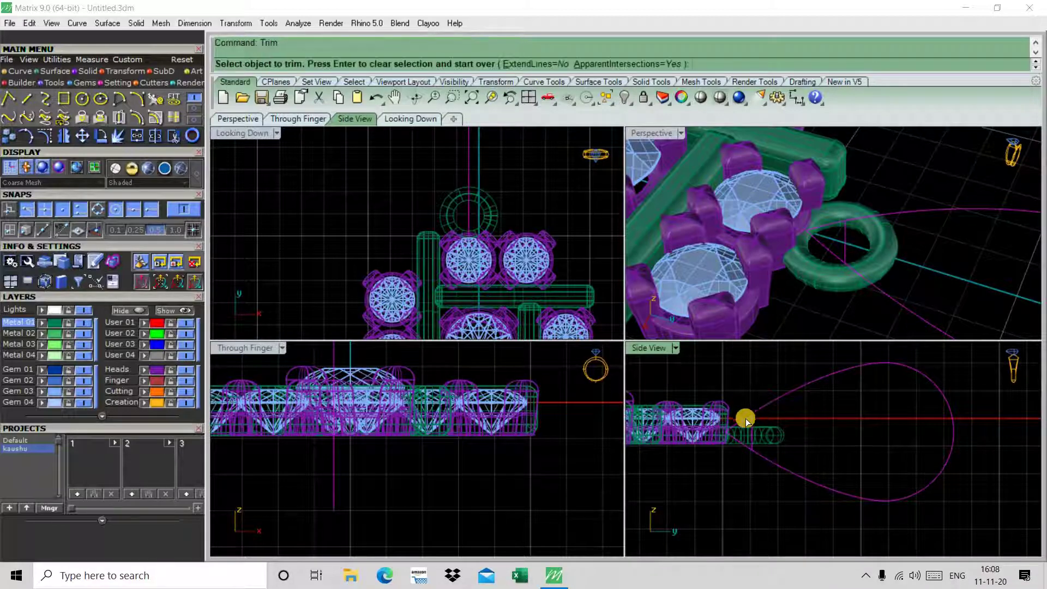
{"action": "scroll", "coordinate": [745, 418], "scroll_direction": "up", "scroll_amount": 2}
{"action": "left_click", "coordinate": [727, 467]}
{"action": "scroll", "coordinate": [768, 406], "scroll_direction": "down", "scroll_amount": 3}
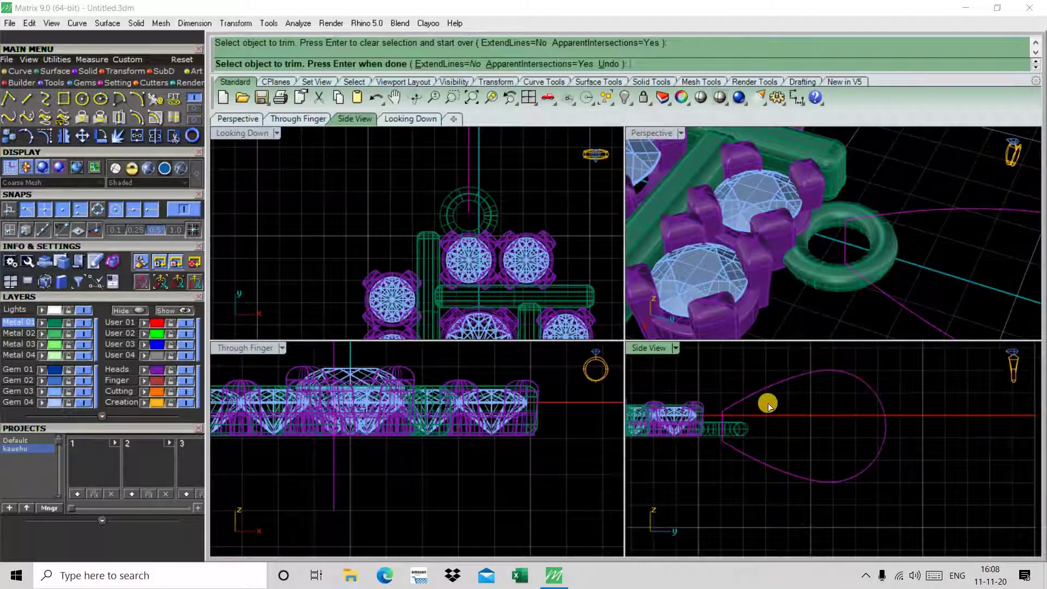
{"action": "key", "text": "Return"}
{"action": "left_click_drag", "start_coordinate": [784, 382], "coordinate": [774, 381]}
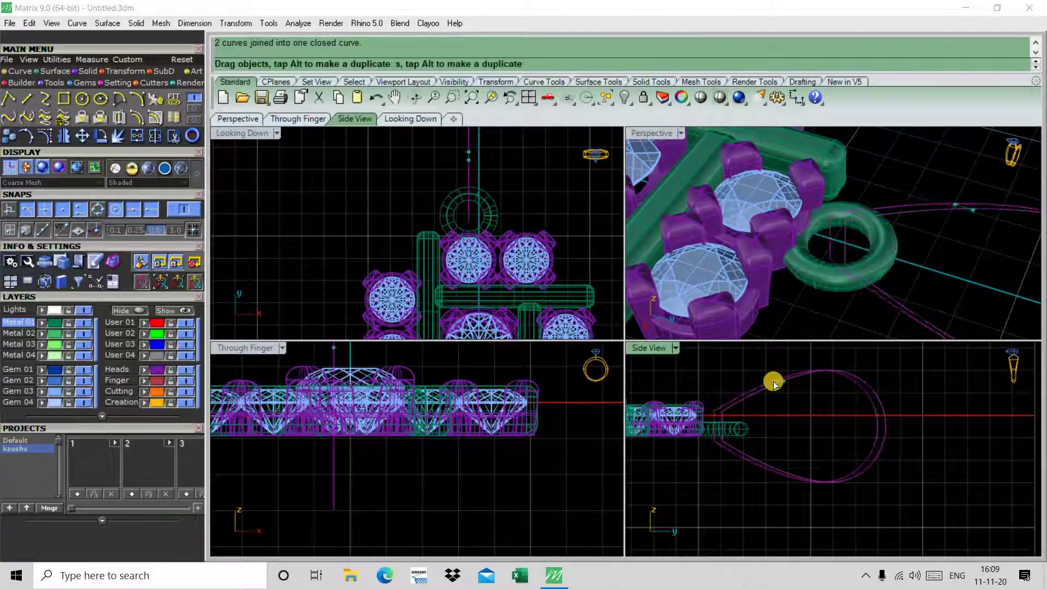
{"action": "right_click_drag", "start_coordinate": [849, 213], "coordinate": [886, 254]}
{"action": "type", "text": "Off"}
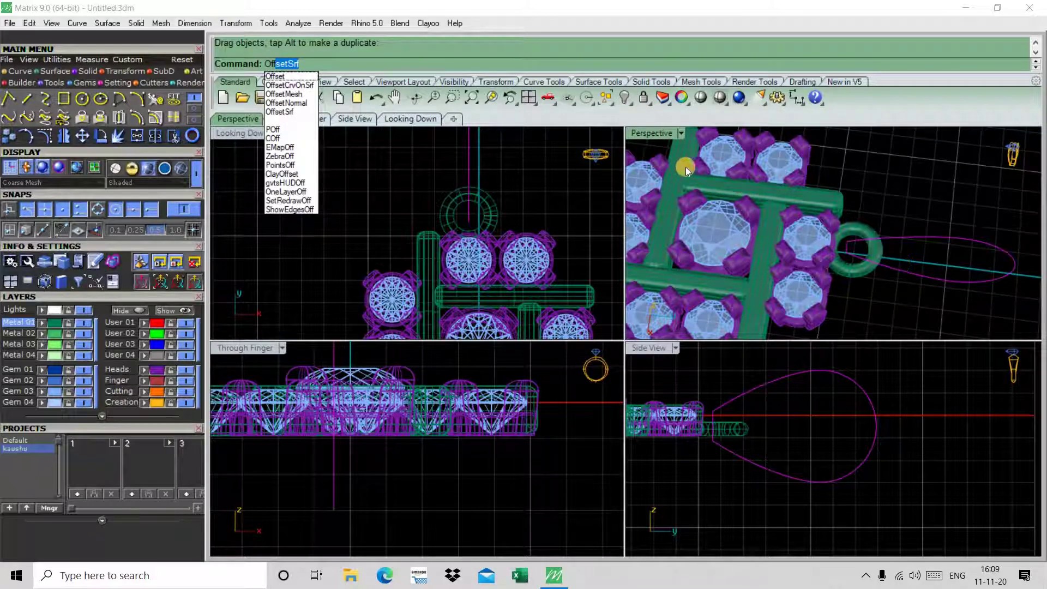
Step: Offset the teardrop outline 0.7 inward as an inner copy
{"action": "left_click", "coordinate": [276, 77]}
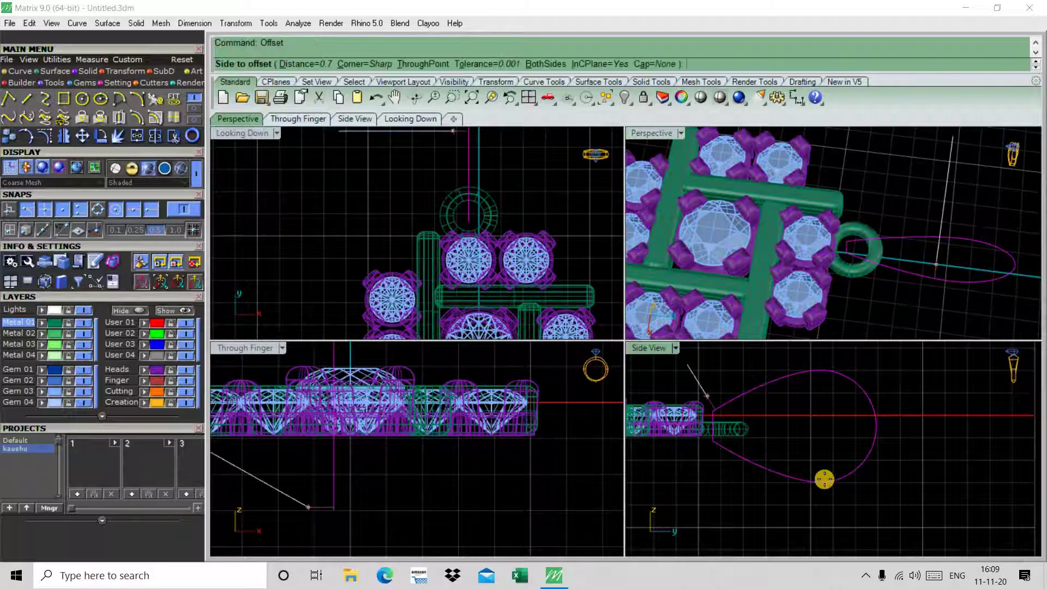
{"action": "scroll", "coordinate": [803, 399], "scroll_direction": "up", "scroll_amount": 3}
{"action": "left_click", "coordinate": [811, 427]}
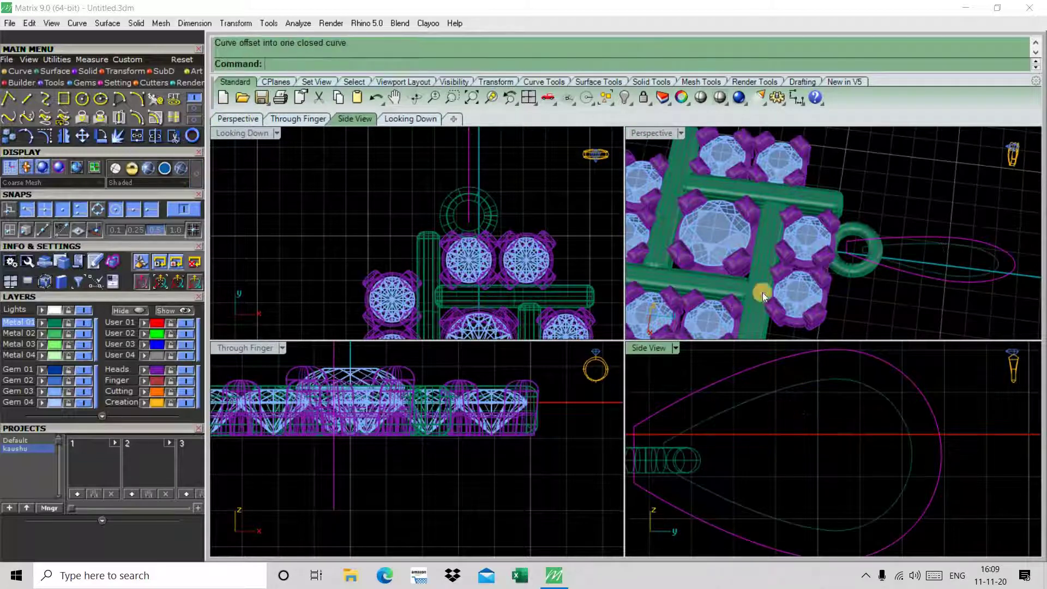
Step: Reposition both teardrop curves at the link and fill between them with a Planar surface
{"action": "scroll", "coordinate": [902, 238], "scroll_direction": "up", "scroll_amount": 2}
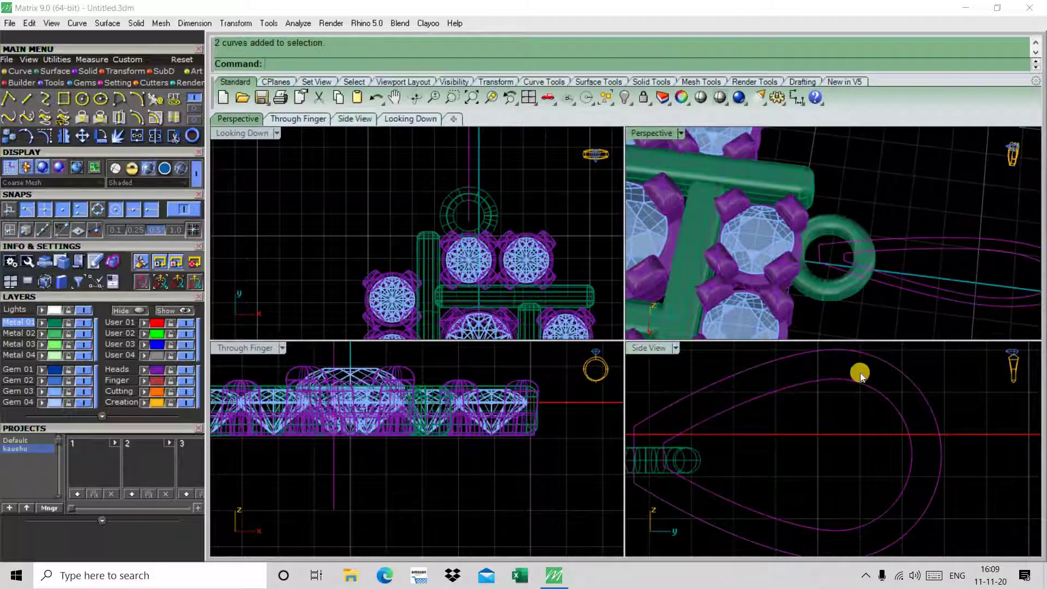
{"action": "scroll", "coordinate": [860, 374], "scroll_direction": "down", "scroll_amount": 3}
{"action": "left_click_drag", "start_coordinate": [830, 378], "coordinate": [833, 379]}
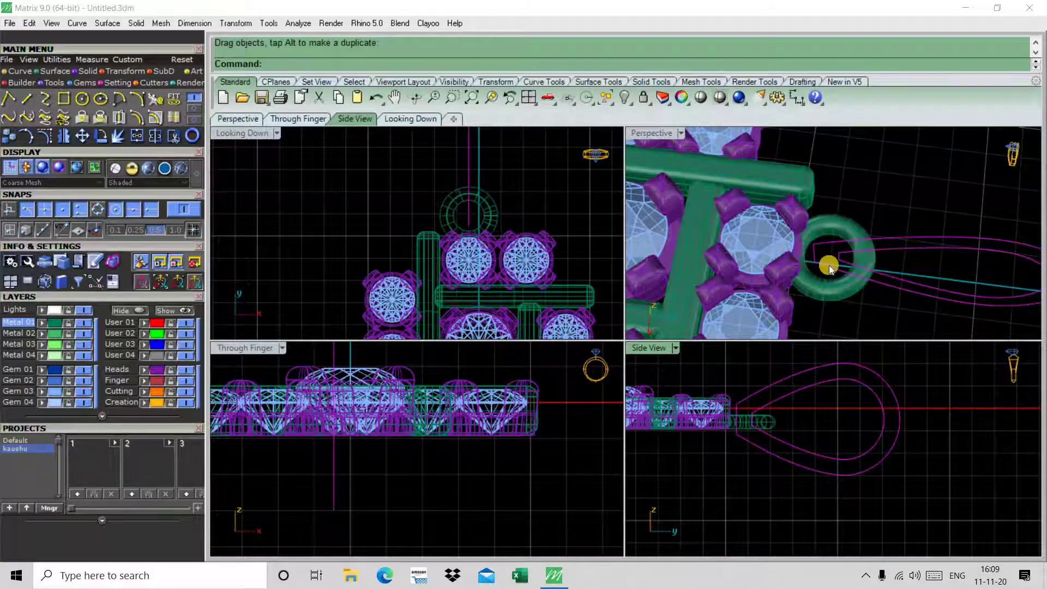
{"action": "type", "text": "PlanarSrf"}
{"action": "key", "text": "Return"}
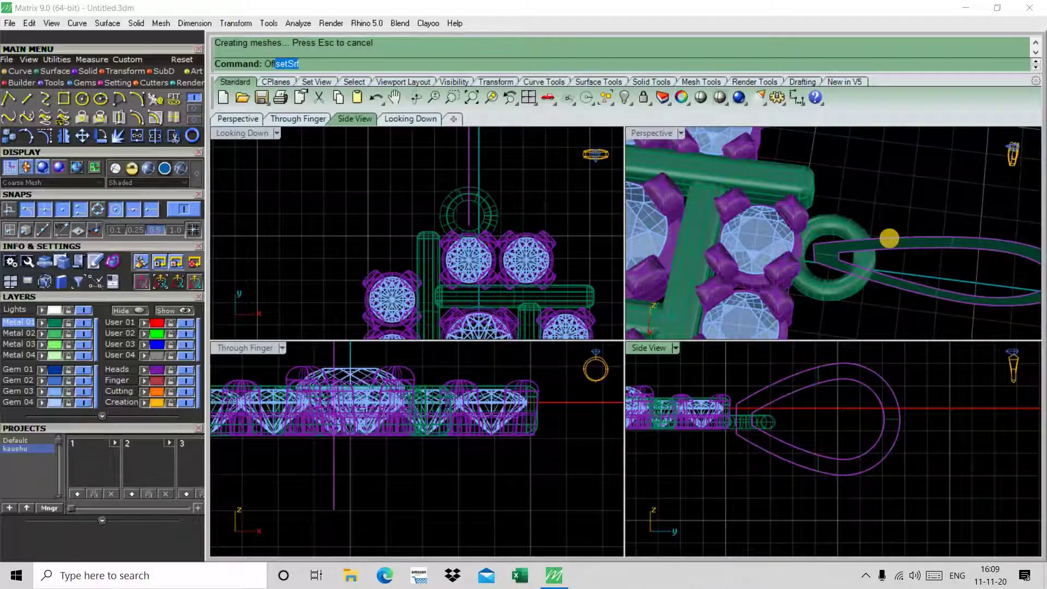
Step: Thicken the teardrop surface with OffsetSrf, BothSides=Yes, into a solid band
{"action": "key", "text": "Return"}
{"action": "left_click", "coordinate": [937, 273]}
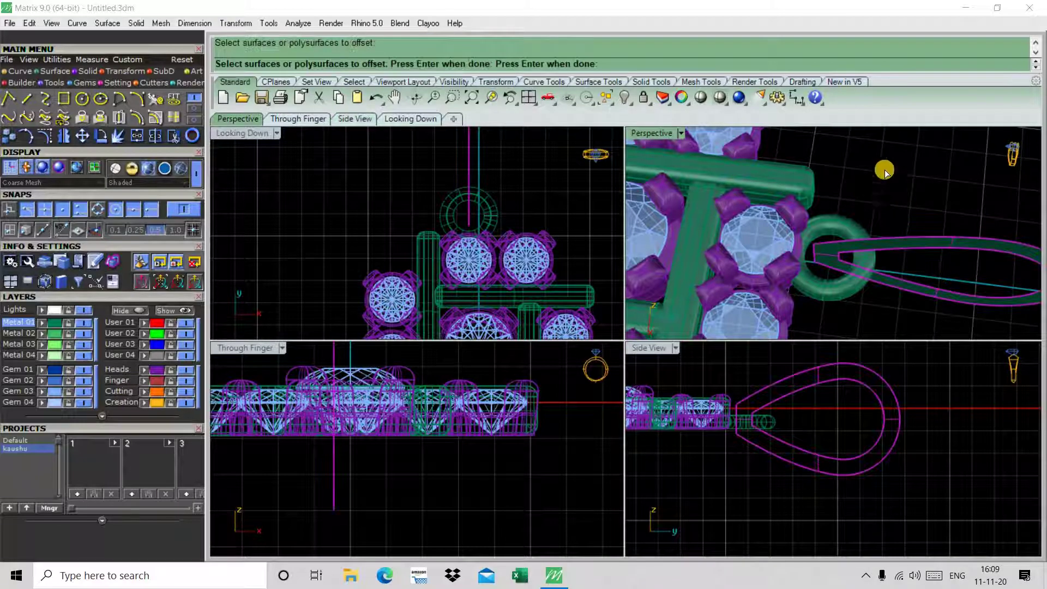
{"action": "key", "text": "Return"}
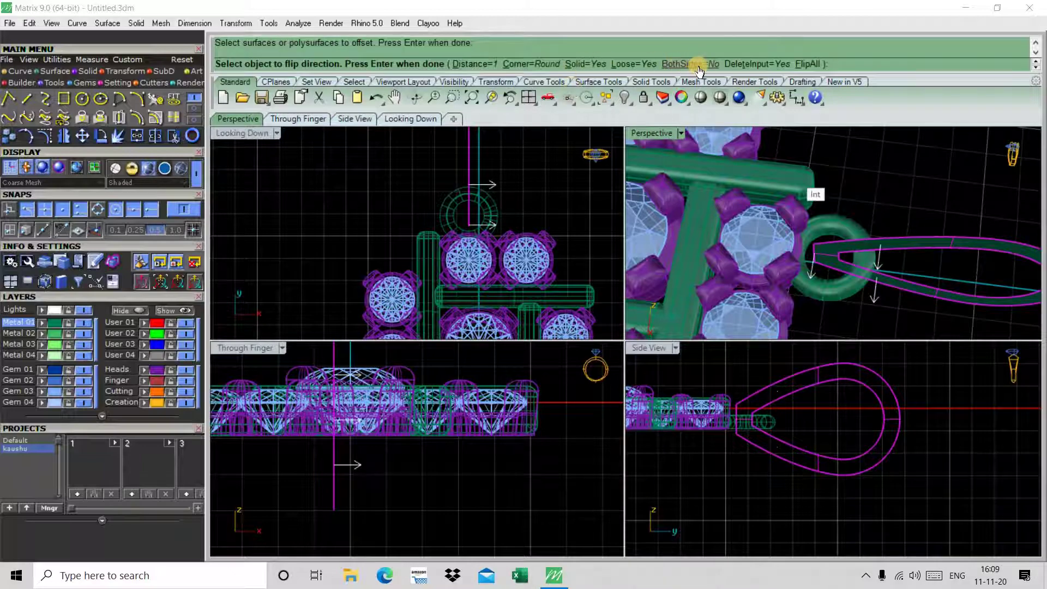
{"action": "left_click", "coordinate": [692, 66]}
{"action": "right_click_drag", "start_coordinate": [791, 246], "coordinate": [900, 195]}
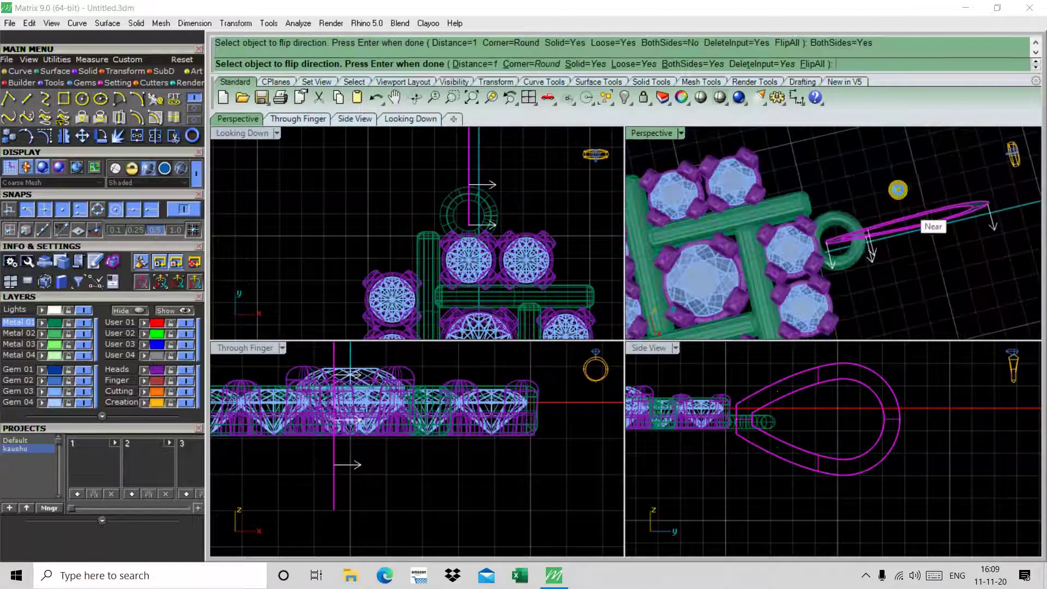
{"action": "key", "text": "Return"}
{"action": "key", "text": "Escape"}
Step: Orbit around the bail, then select and deselect the band to check it
{"action": "right_click_drag", "start_coordinate": [883, 230], "coordinate": [518, 187]}
{"action": "scroll", "coordinate": [484, 187], "scroll_direction": "down", "scroll_amount": 3}
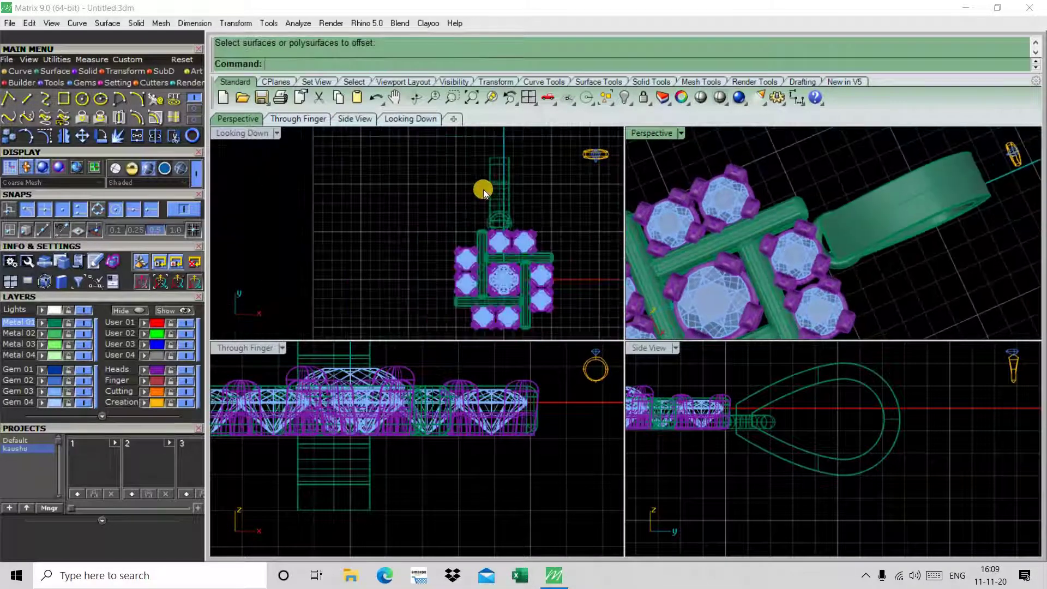
{"action": "scroll", "coordinate": [601, 197], "scroll_direction": "up", "scroll_amount": 5}
{"action": "left_click", "coordinate": [520, 221]}
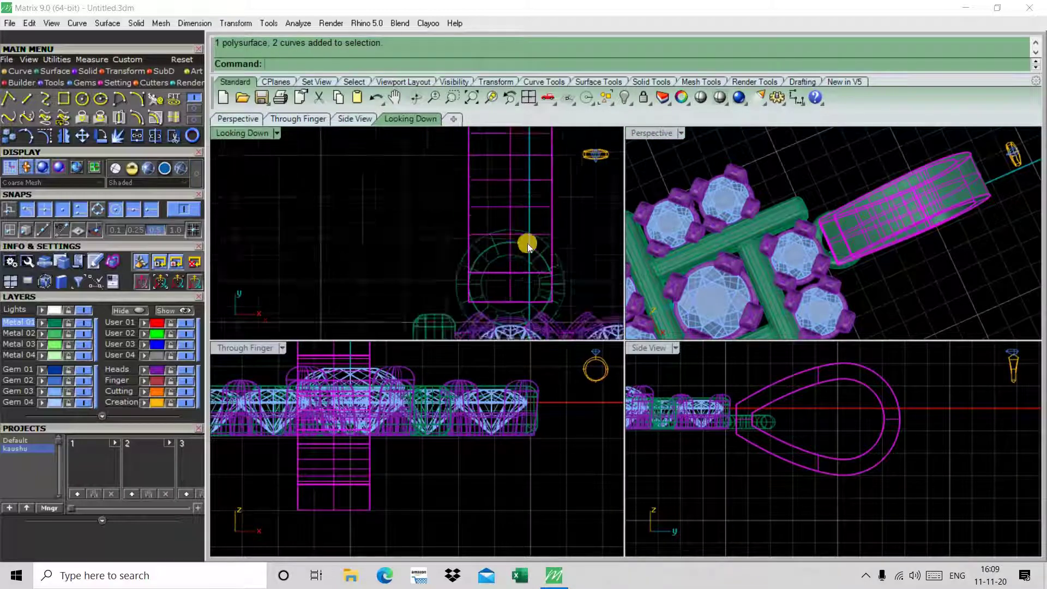
{"action": "scroll", "coordinate": [525, 248], "scroll_direction": "up", "scroll_amount": 2}
{"action": "left_click", "coordinate": [499, 211]}
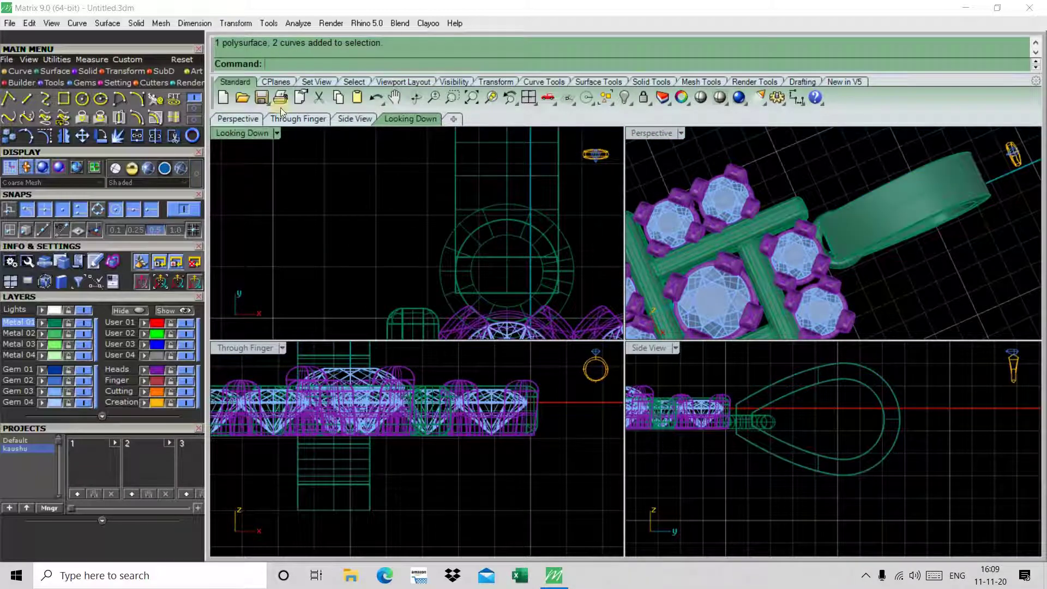
Step: Maximize the Top view to fill the workspace
{"action": "double_click", "coordinate": [410, 114]}
{"action": "double_click", "coordinate": [260, 133]}
{"action": "scroll", "coordinate": [431, 178], "scroll_direction": "down", "scroll_amount": 5}
{"action": "scroll", "coordinate": [473, 209], "scroll_direction": "up", "scroll_amount": 5}
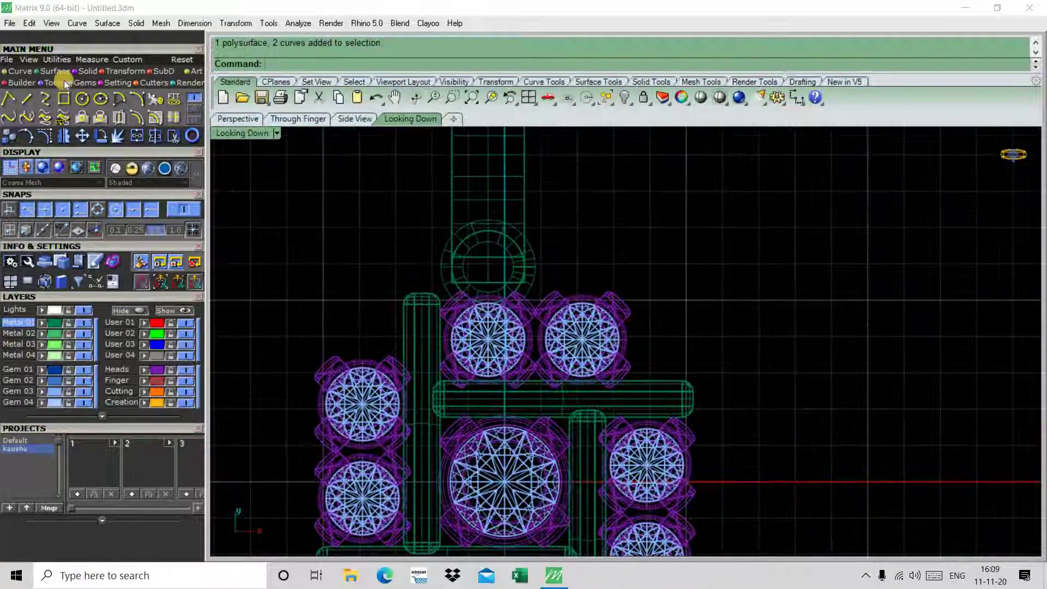
Step: Draw a slanted line across the bail strip starting near the link
{"action": "left_click", "coordinate": [26, 98]}
{"action": "scroll", "coordinate": [499, 284], "scroll_direction": "up", "scroll_amount": 2}
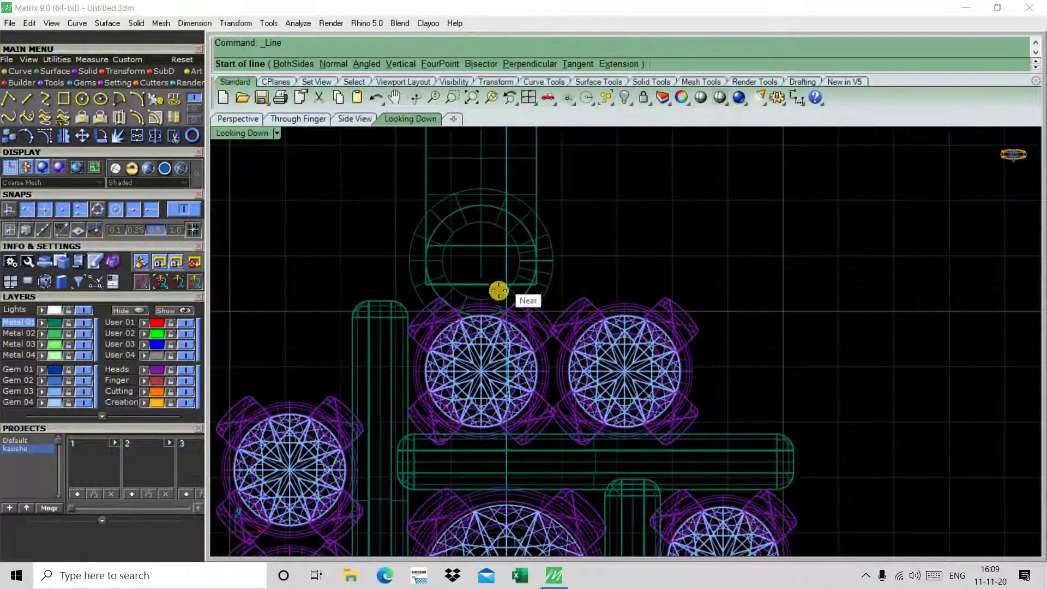
{"action": "scroll", "coordinate": [504, 289], "scroll_direction": "up", "scroll_amount": 2}
{"action": "scroll", "coordinate": [508, 286], "scroll_direction": "up", "scroll_amount": 2}
{"action": "scroll", "coordinate": [507, 281], "scroll_direction": "up", "scroll_amount": 1}
{"action": "left_click", "coordinate": [507, 281]}
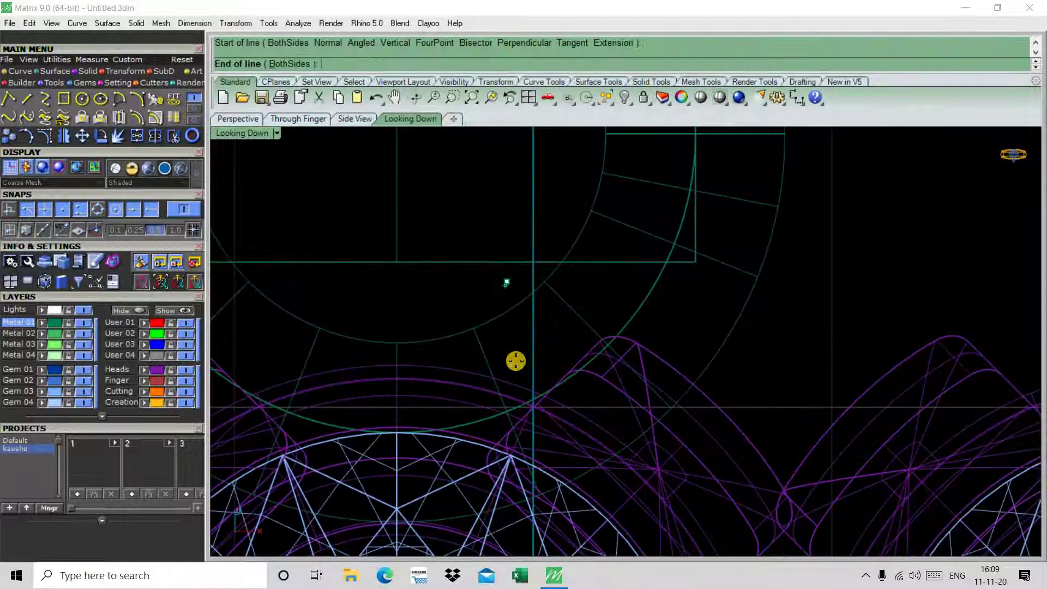
{"action": "scroll", "coordinate": [514, 327], "scroll_direction": "down", "scroll_amount": 3}
{"action": "scroll", "coordinate": [529, 300], "scroll_direction": "down", "scroll_amount": 3}
{"action": "scroll", "coordinate": [543, 278], "scroll_direction": "down", "scroll_amount": 1}
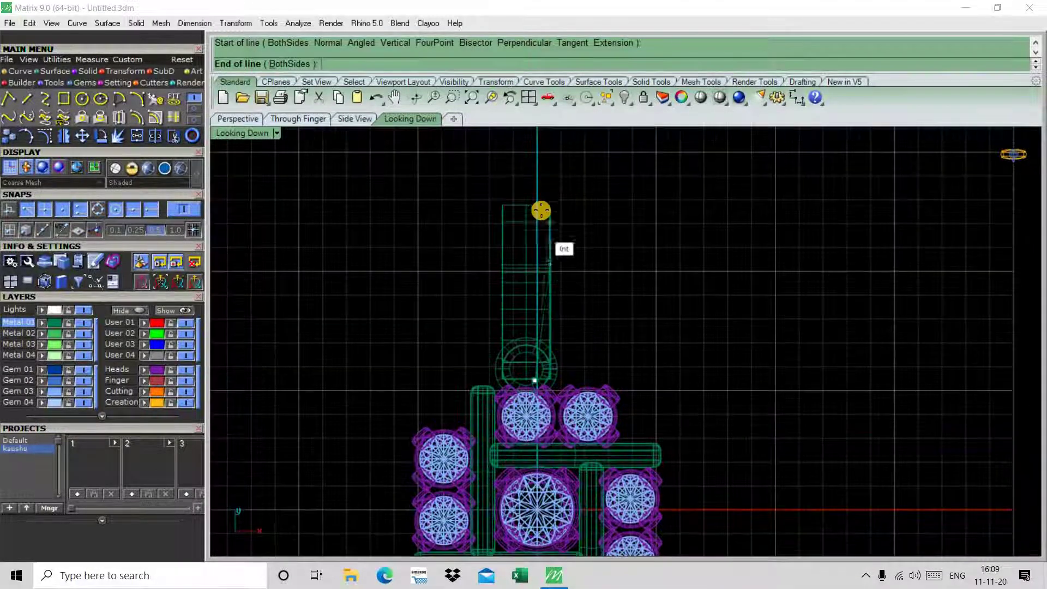
{"action": "scroll", "coordinate": [545, 185], "scroll_direction": "up", "scroll_amount": 4}
{"action": "left_click", "coordinate": [563, 151]}
{"action": "scroll", "coordinate": [570, 164], "scroll_direction": "down", "scroll_amount": 3}
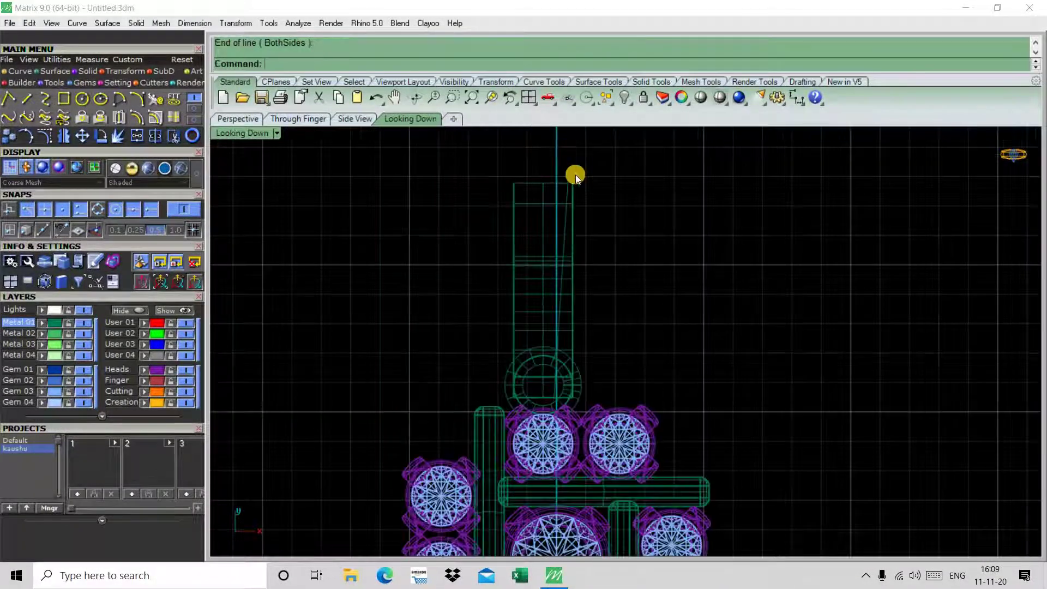
{"action": "scroll", "coordinate": [550, 176], "scroll_direction": "up", "scroll_amount": 3}
Step: Mirror the slanted line across the strip's centre line onto the other side
{"action": "left_click", "coordinate": [550, 176]}
{"action": "type", "text": "mirror"}
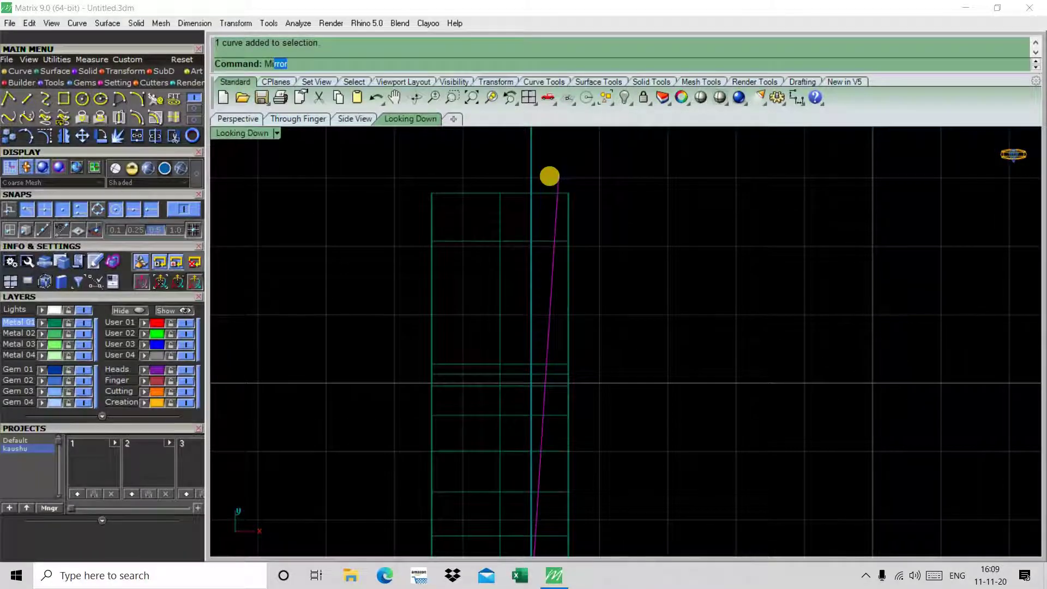
{"action": "key", "text": "Return"}
{"action": "left_click", "coordinate": [550, 175]}
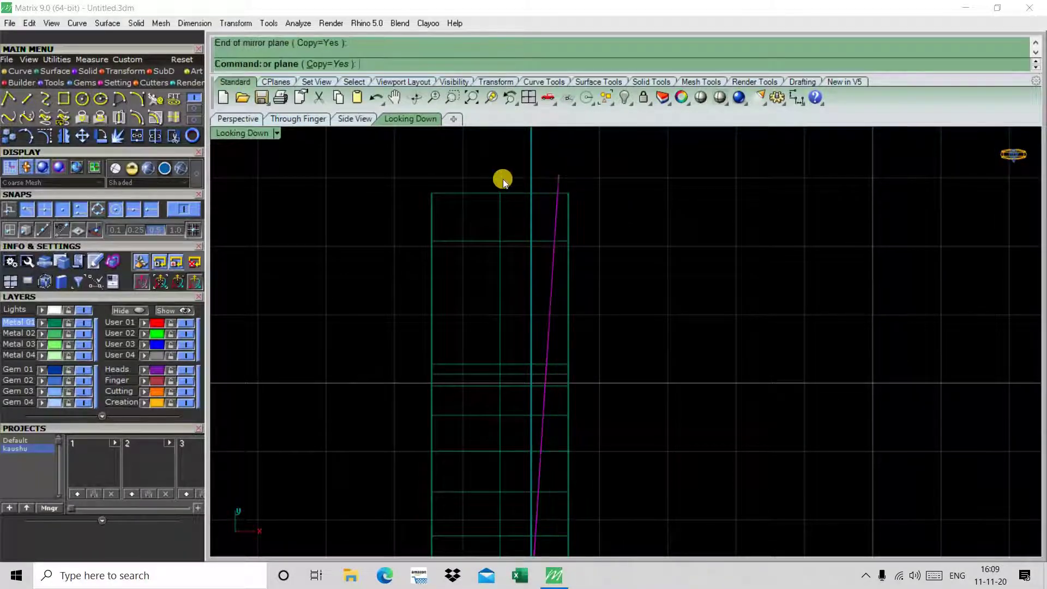
{"action": "key", "text": "Escape"}
{"action": "key", "text": "Return"}
{"action": "left_click", "coordinate": [501, 188]}
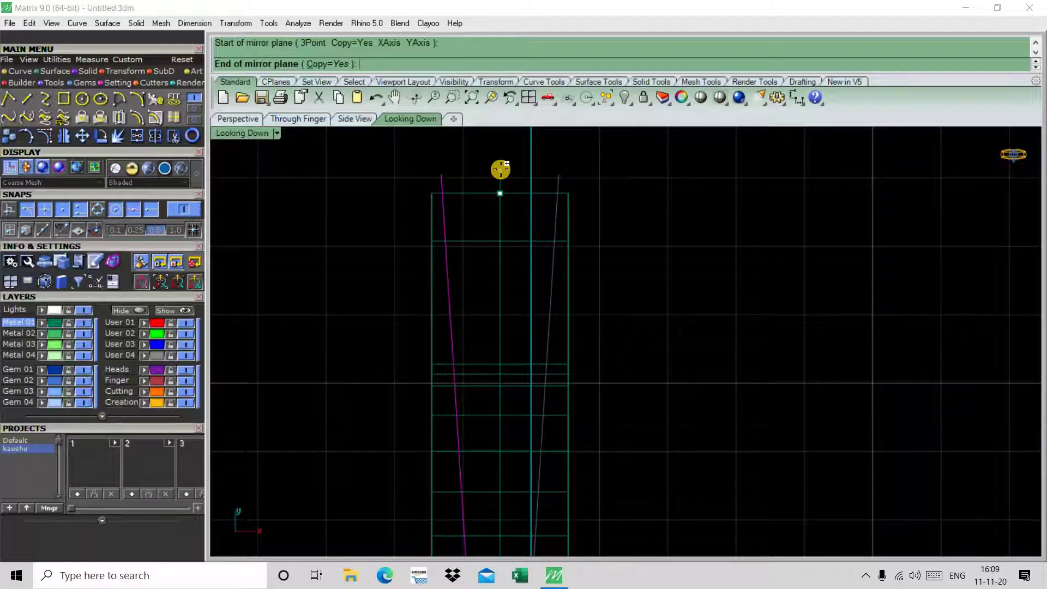
{"action": "left_click", "coordinate": [500, 170]}
{"action": "scroll", "coordinate": [555, 175], "scroll_direction": "down", "scroll_amount": 3}
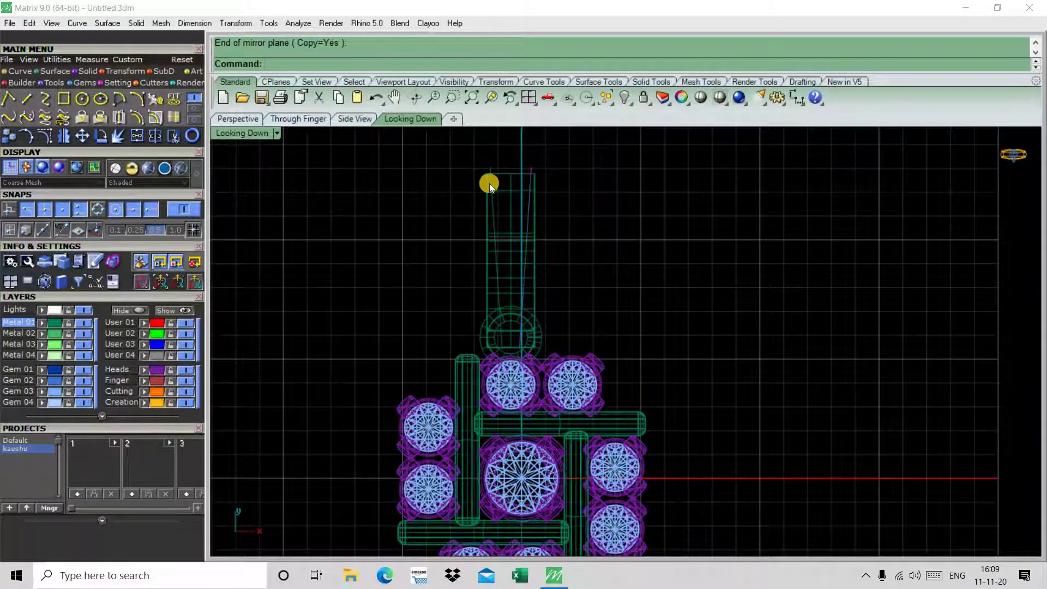
Step: Split the bail strip using both slanted lines as cutters
{"action": "type", "text": "split"}
{"action": "key", "text": "Return"}
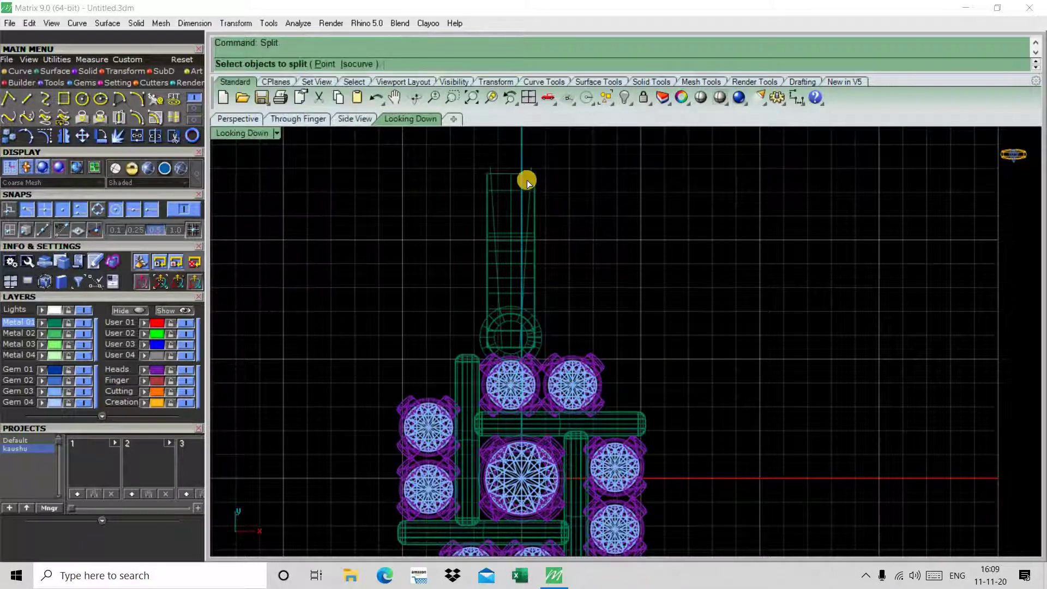
{"action": "scroll", "coordinate": [526, 180], "scroll_direction": "up", "scroll_amount": 1}
{"action": "left_click", "coordinate": [508, 174]}
{"action": "key", "text": "Return"}
{"action": "scroll", "coordinate": [557, 148], "scroll_direction": "up", "scroll_amount": 3}
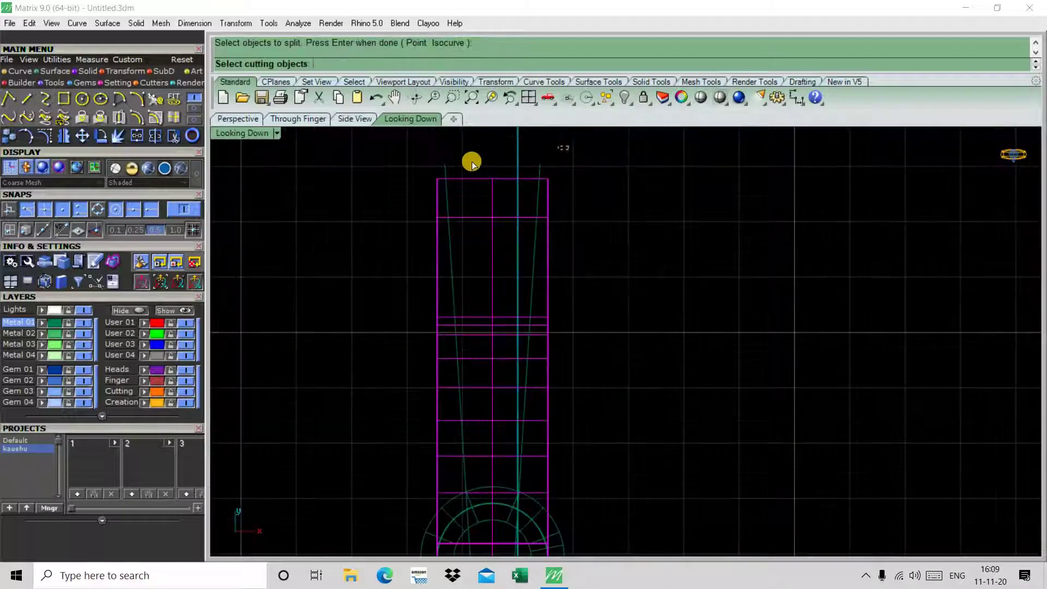
{"action": "left_click_drag", "start_coordinate": [569, 146], "coordinate": [431, 166]}
{"action": "key", "text": "Return"}
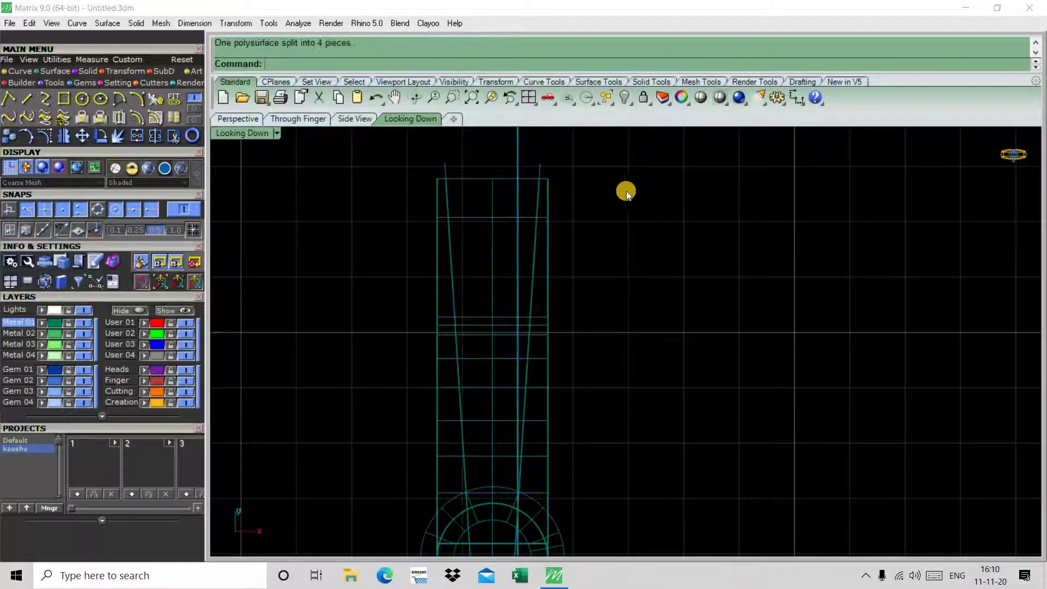
Step: Delete the outer slivers cut off the strip
{"action": "scroll", "coordinate": [576, 189], "scroll_direction": "down", "scroll_amount": 3}
{"action": "left_click", "coordinate": [564, 204]}
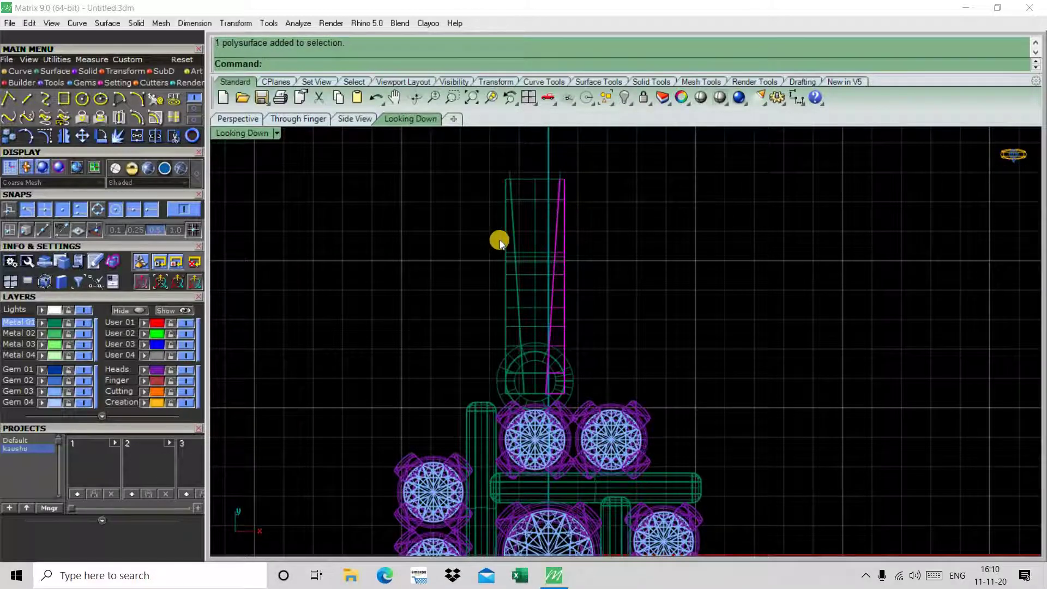
{"action": "key", "text": "Delete"}
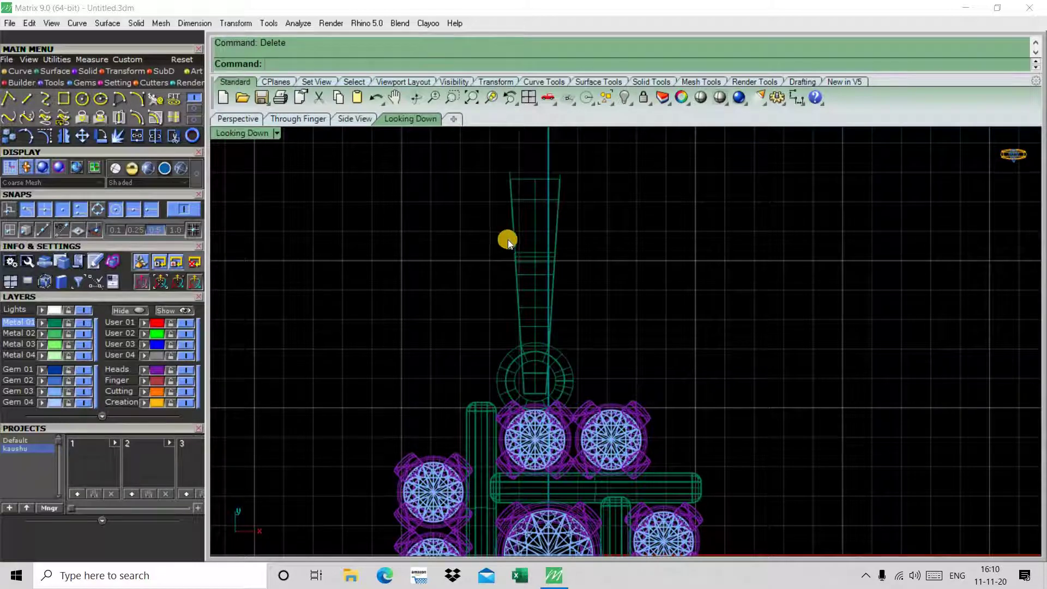
{"action": "scroll", "coordinate": [605, 155], "scroll_direction": "up", "scroll_amount": 3}
Step: Delete the stray line ends above the strip and switch to the Perspective view
{"action": "left_click_drag", "start_coordinate": [400, 192], "coordinate": [388, 198]}
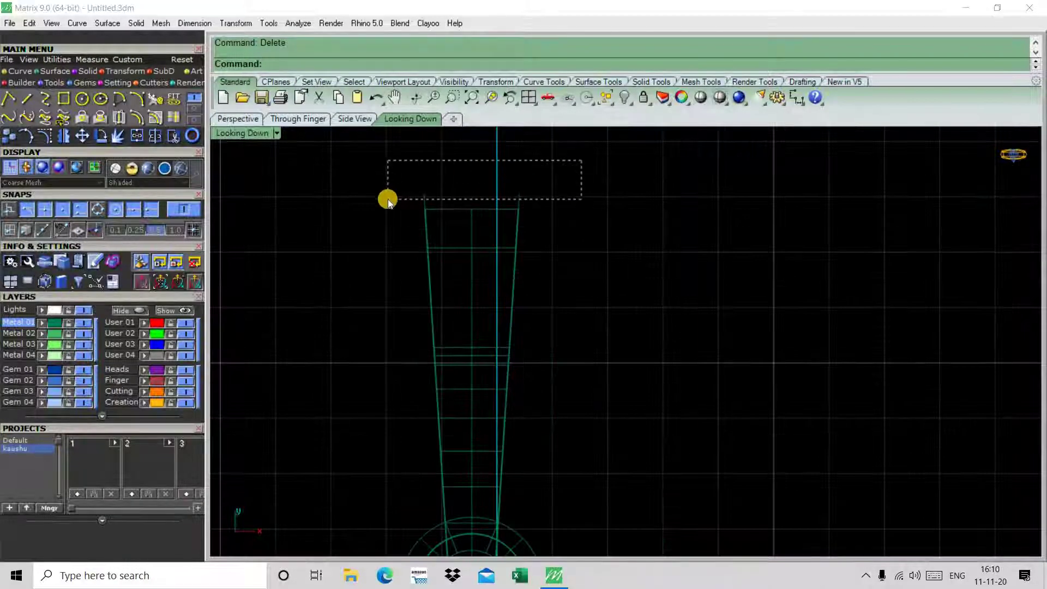
{"action": "key", "text": "Delete"}
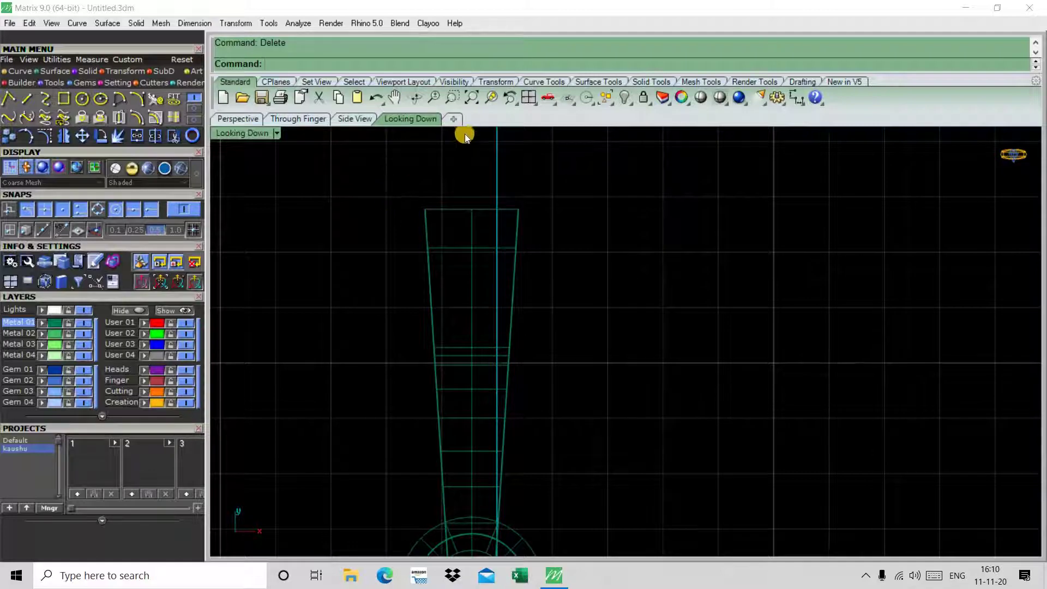
{"action": "left_click", "coordinate": [234, 119]}
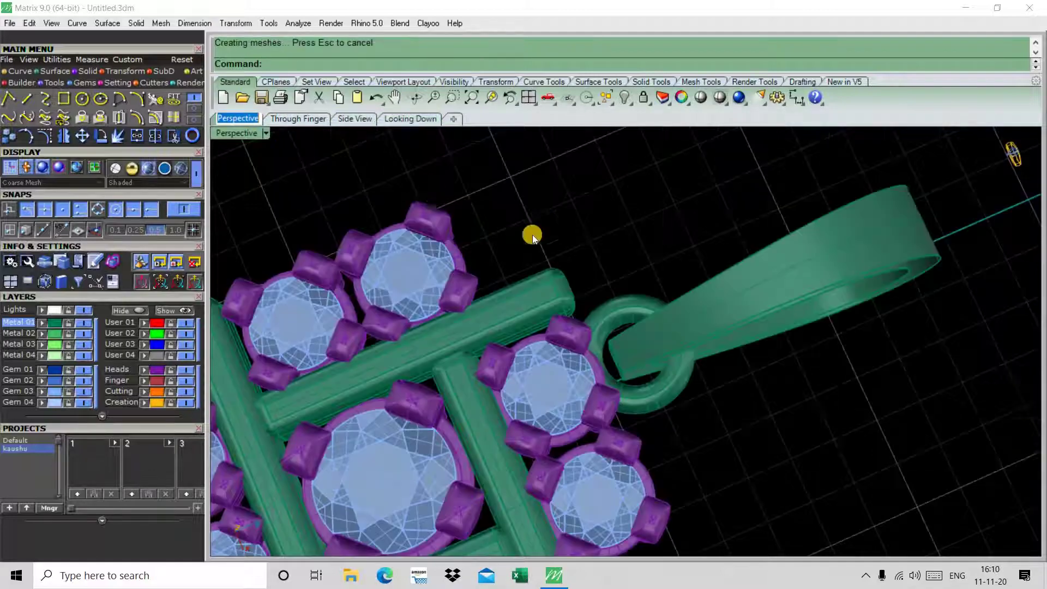
Step: Cap the teardrop bail's open surfaces into solids
{"action": "right_click_drag", "start_coordinate": [622, 287], "coordinate": [731, 308]}
{"action": "scroll", "coordinate": [731, 307], "scroll_direction": "up", "scroll_amount": 5}
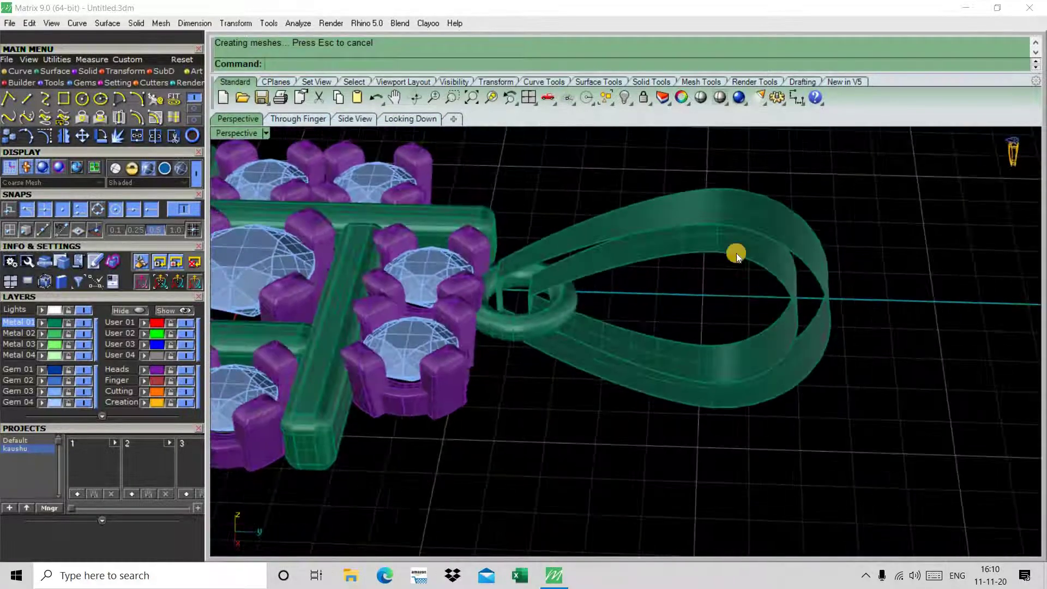
{"action": "left_click", "coordinate": [707, 279]}
{"action": "key", "text": "Return"}
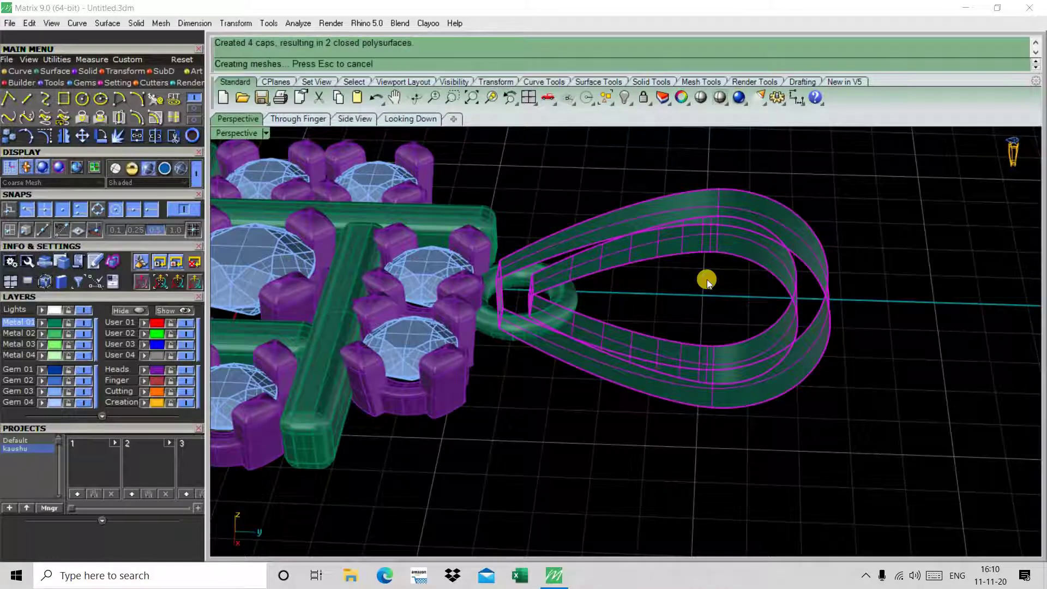
{"action": "key", "text": "Escape"}
{"action": "type", "text": "Bo"}
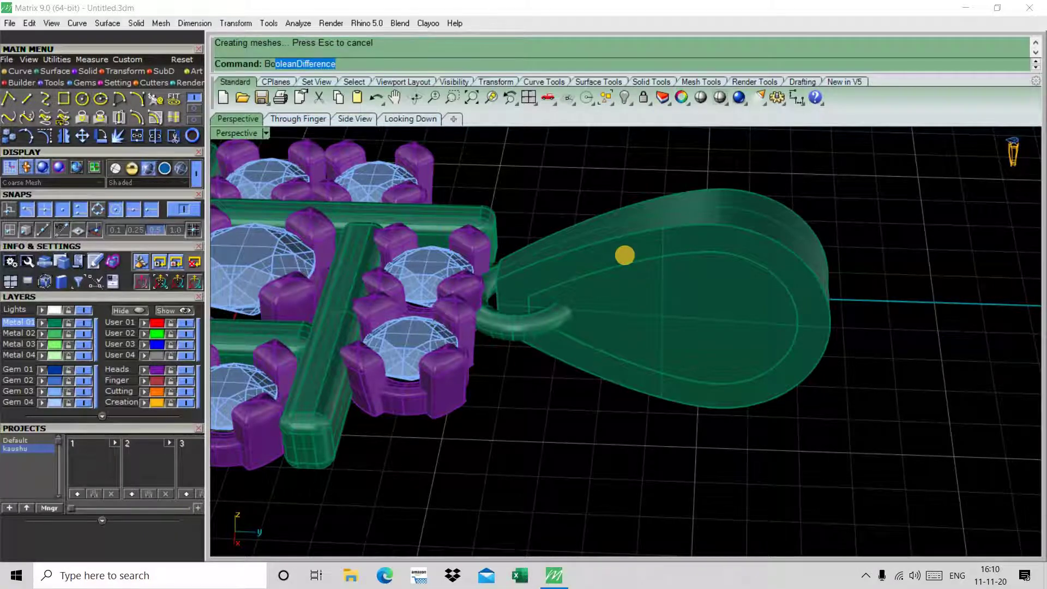
Step: Subtract the inner teardrop from the outer with BooleanDifference to hollow the bail
{"action": "key", "text": "Return"}
{"action": "left_click", "coordinate": [672, 232]}
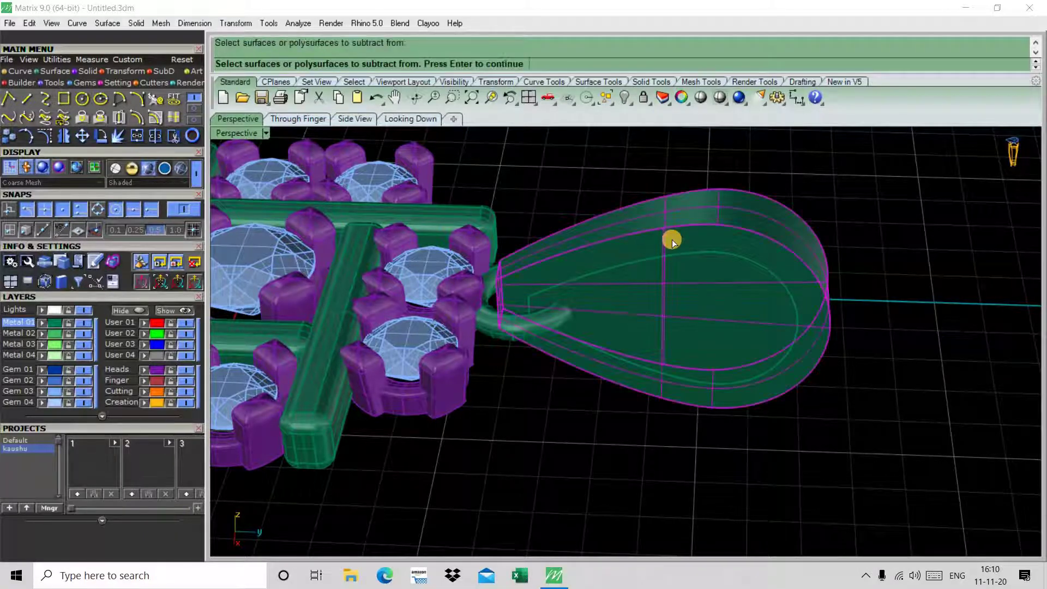
{"action": "key", "text": "Return"}
{"action": "left_click", "coordinate": [696, 290]}
{"action": "key", "text": "Return"}
{"action": "mouse_move", "coordinate": [697, 290]}
{"action": "right_mouse_down"}
{"action": "mouse_move", "coordinate": [683, 252]}
{"action": "mouse_move", "coordinate": [695, 300]}
{"action": "right_mouse_up"}
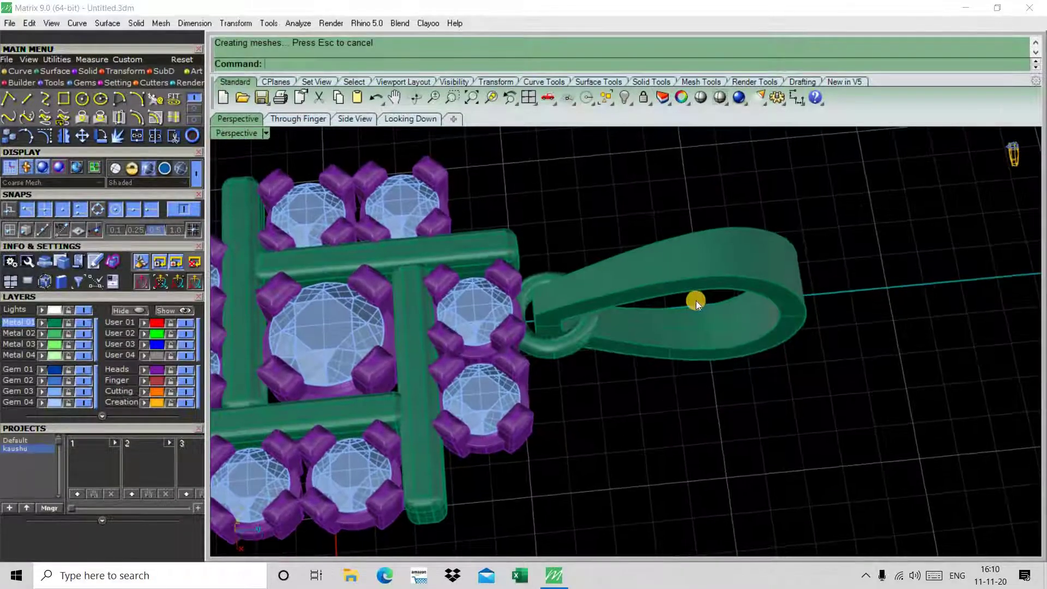
Step: Fillet all the teardrop bail's edges with a 0.2 radius using FilletEdge
{"action": "type", "text": "kil"}
{"action": "key", "text": "BackSpace"}
{"action": "key", "text": "BackSpace"}
{"action": "key", "text": "BackSpace"}
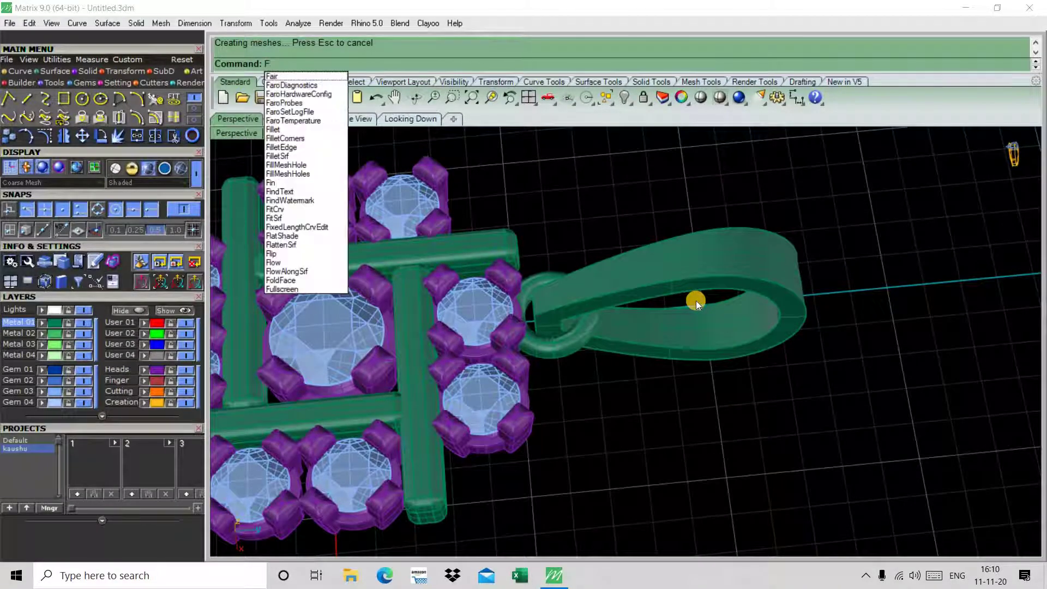
{"action": "type", "text": "illetEdge"}
{"action": "key", "text": "Return"}
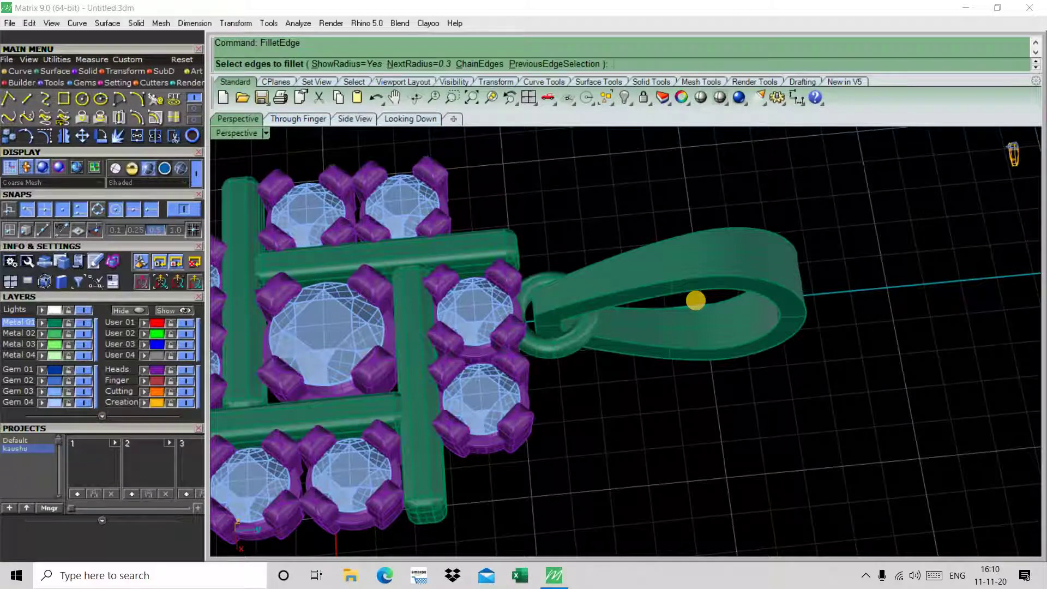
{"action": "type", "text": "2"}
{"action": "key", "text": "Return"}
{"action": "right_click_drag", "start_coordinate": [663, 388], "coordinate": [575, 292]}
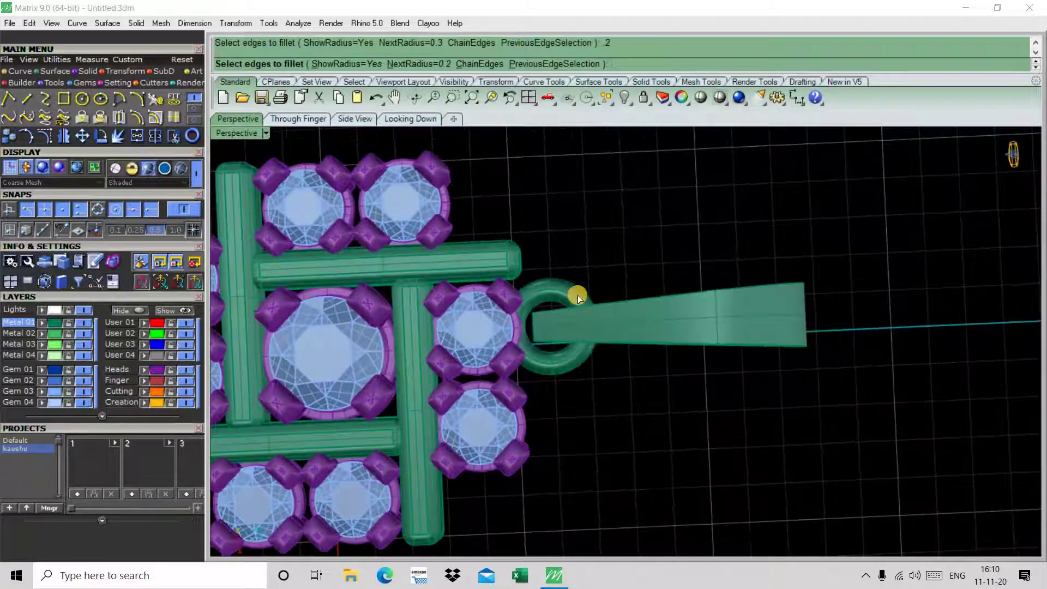
{"action": "left_click_drag", "start_coordinate": [516, 215], "coordinate": [952, 413]}
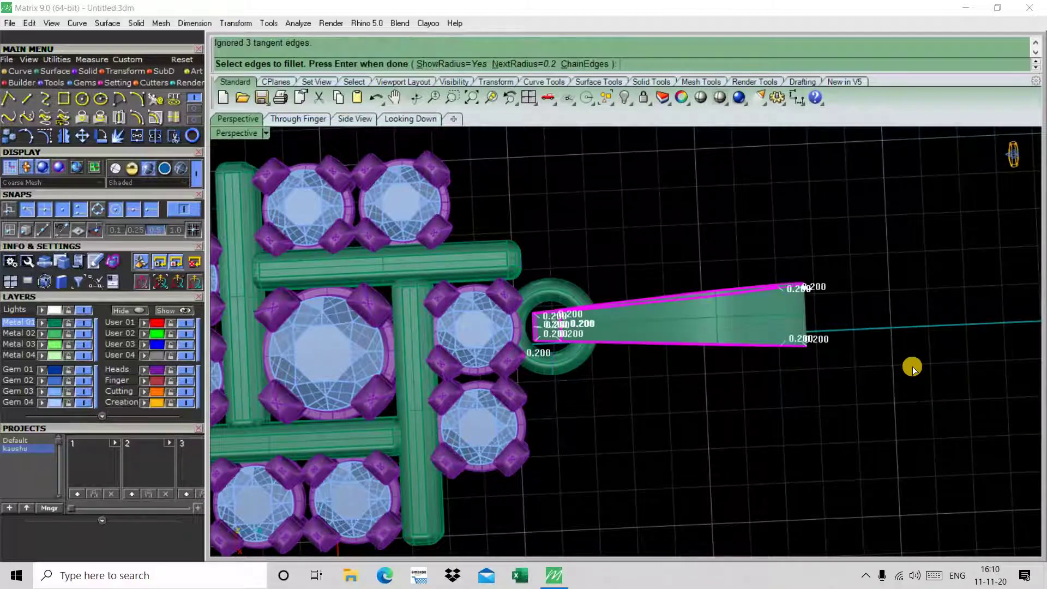
{"action": "right_click_drag", "start_coordinate": [862, 352], "coordinate": [869, 346]}
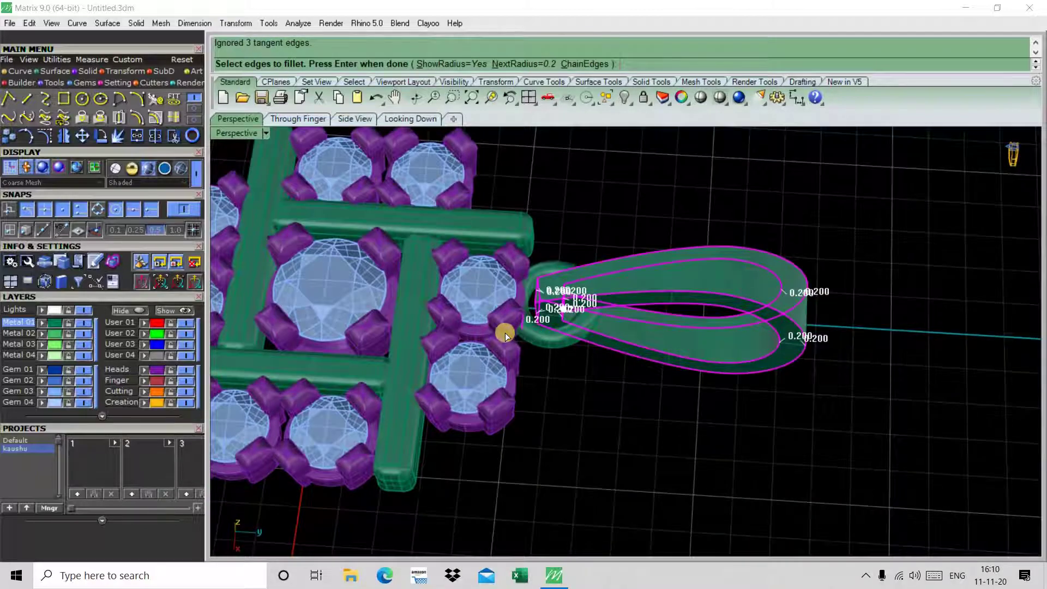
{"action": "right_click", "coordinate": [746, 424]}
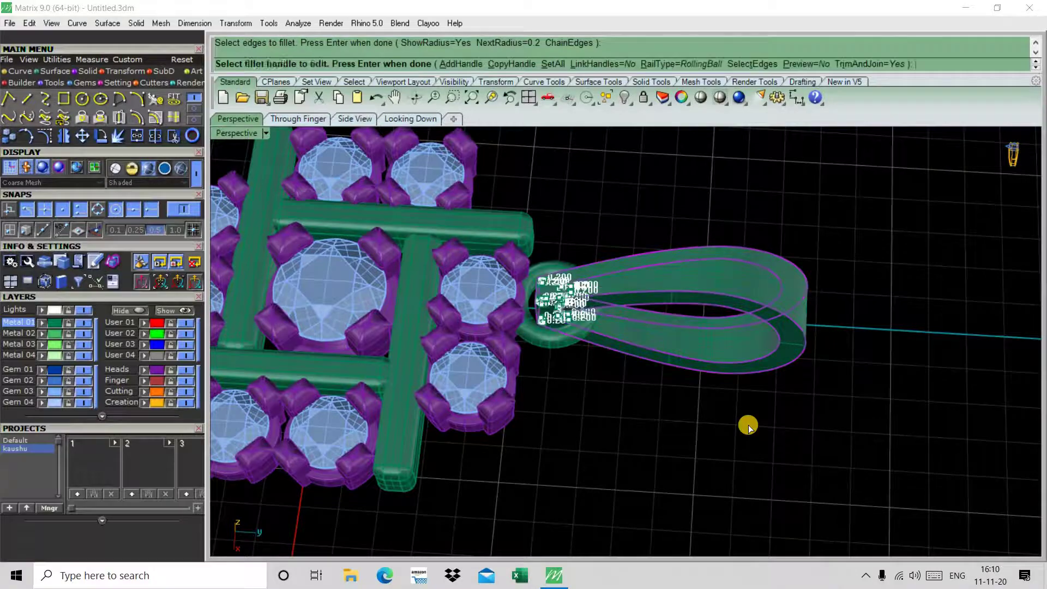
{"action": "mouse_move", "coordinate": [750, 446]}
{"action": "right_mouse_down"}
{"action": "mouse_move", "coordinate": [624, 227]}
{"action": "mouse_move", "coordinate": [632, 210]}
{"action": "right_mouse_up"}
Step: Adjust shading, orbit out to the whole pendant, and return to the four-view layout
{"action": "scroll", "coordinate": [725, 140], "scroll_direction": "up", "scroll_amount": 1}
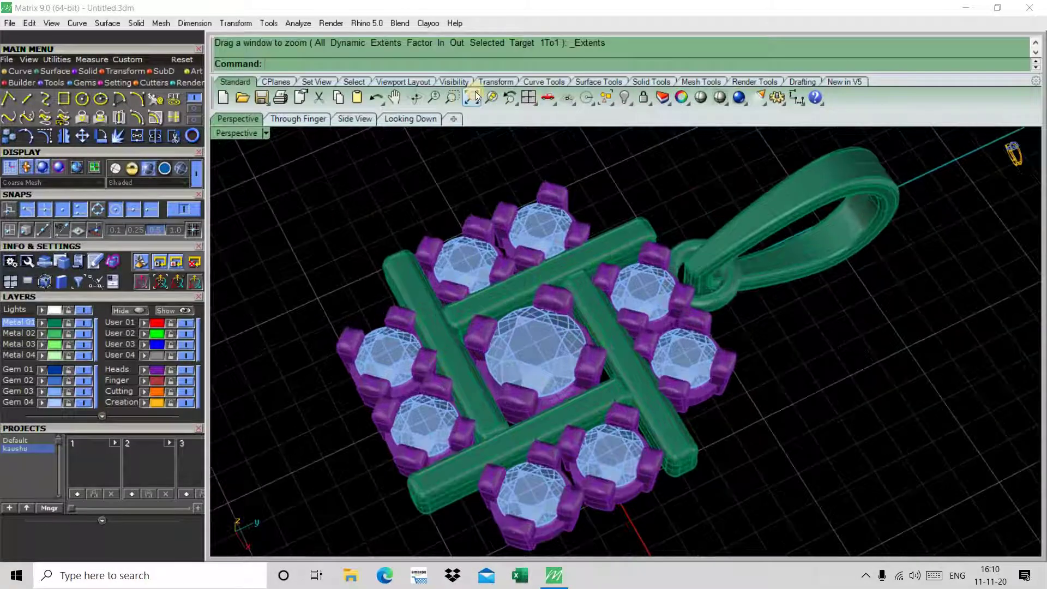
{"action": "left_click", "coordinate": [701, 98]}
{"action": "mouse_move", "coordinate": [708, 276]}
{"action": "right_mouse_down"}
{"action": "mouse_move", "coordinate": [738, 282]}
{"action": "mouse_move", "coordinate": [636, 231]}
{"action": "mouse_move", "coordinate": [636, 273]}
{"action": "mouse_move", "coordinate": [620, 224]}
{"action": "mouse_move", "coordinate": [579, 251]}
{"action": "right_mouse_up"}
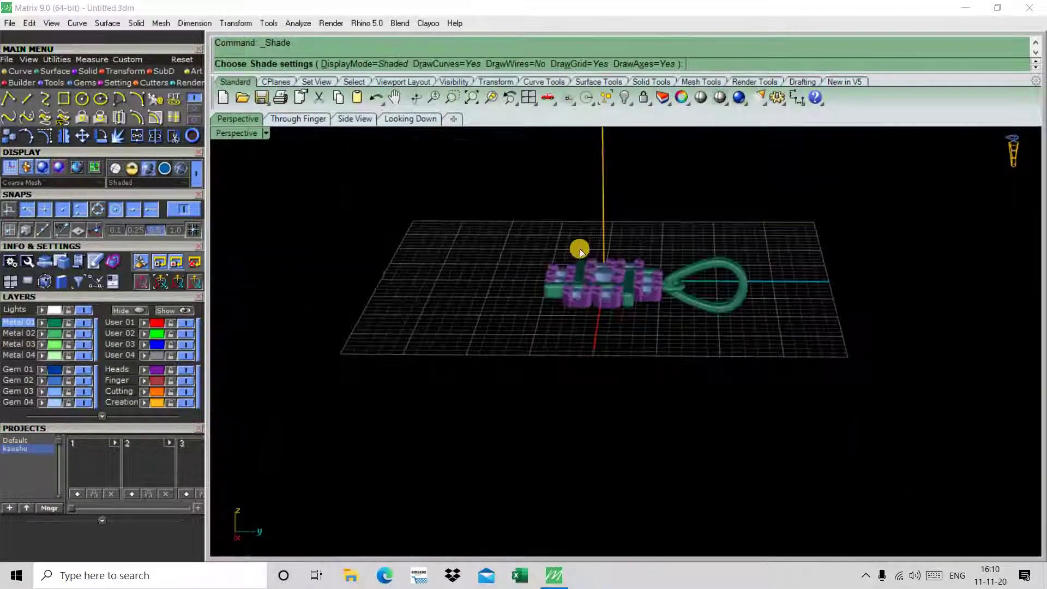
{"action": "key", "text": "ctrl+m"}
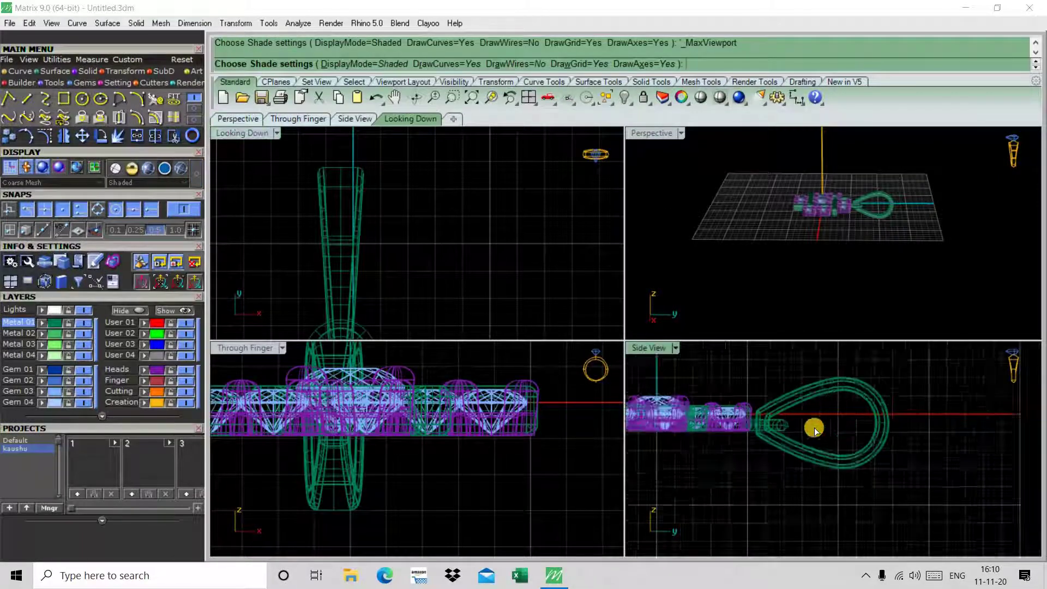
Step: Select the entire pendant and drag it rightward in Side View to join the bail
{"action": "left_click_drag", "start_coordinate": [661, 392], "coordinate": [900, 495]}
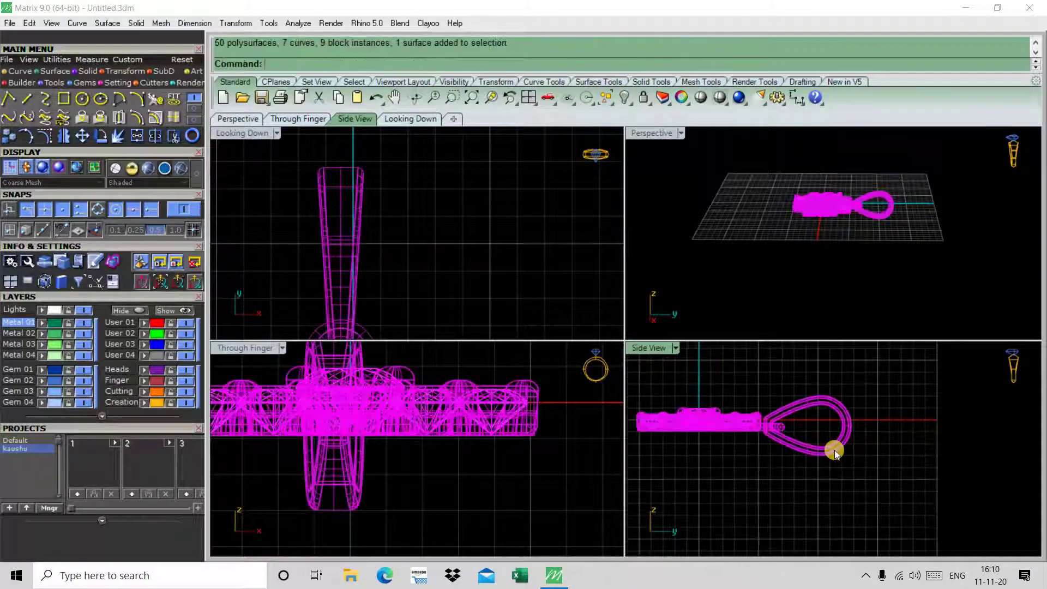
{"action": "scroll", "coordinate": [834, 450], "scroll_direction": "up", "scroll_amount": 5}
{"action": "mouse_move", "coordinate": [797, 455]}
{"action": "left_mouse_down"}
{"action": "mouse_move", "coordinate": [825, 470]}
{"action": "mouse_move", "coordinate": [830, 458]}
{"action": "left_mouse_up"}
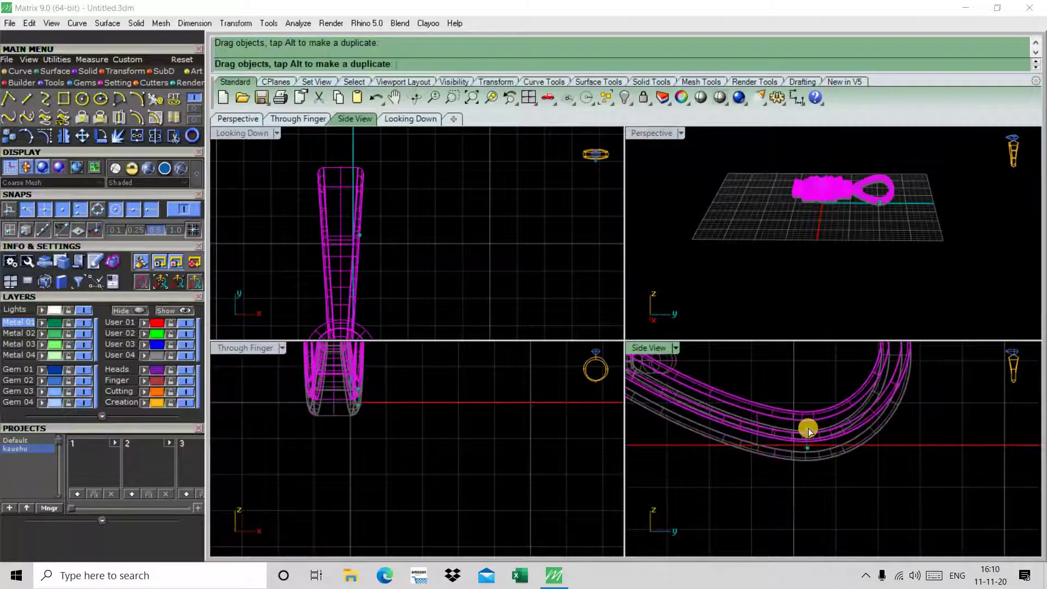
{"action": "scroll", "coordinate": [826, 453], "scroll_direction": "up", "scroll_amount": 2}
{"action": "scroll", "coordinate": [815, 443], "scroll_direction": "up", "scroll_amount": 2}
{"action": "mouse_move", "coordinate": [813, 440]}
{"action": "left_mouse_down"}
{"action": "mouse_move", "coordinate": [813, 451]}
{"action": "mouse_move", "coordinate": [889, 433]}
{"action": "left_mouse_up"}
{"action": "scroll", "coordinate": [892, 435], "scroll_direction": "down", "scroll_amount": 3}
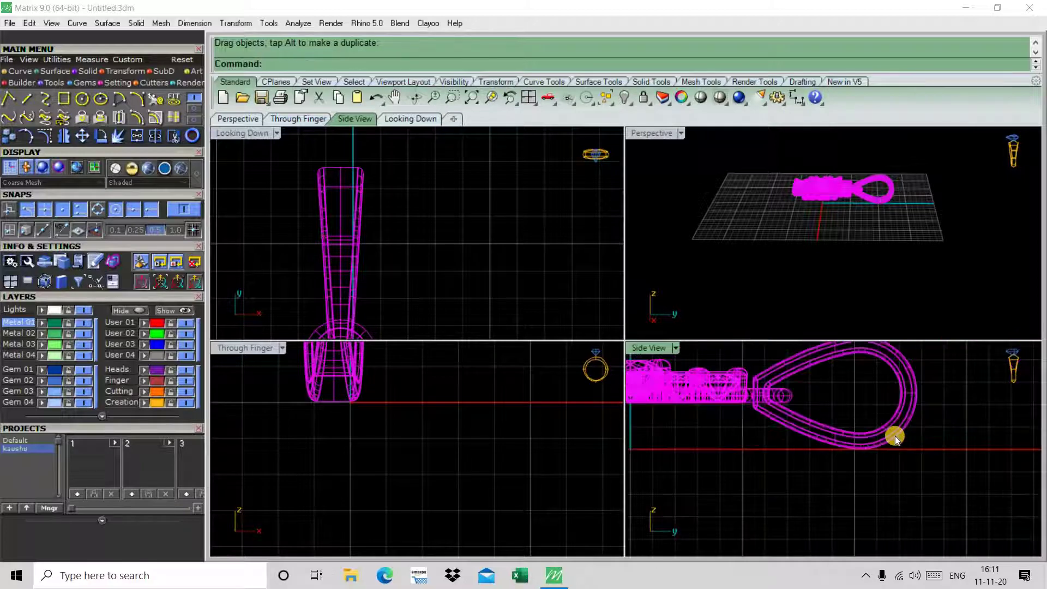
{"action": "scroll", "coordinate": [895, 437], "scroll_direction": "down", "scroll_amount": 3}
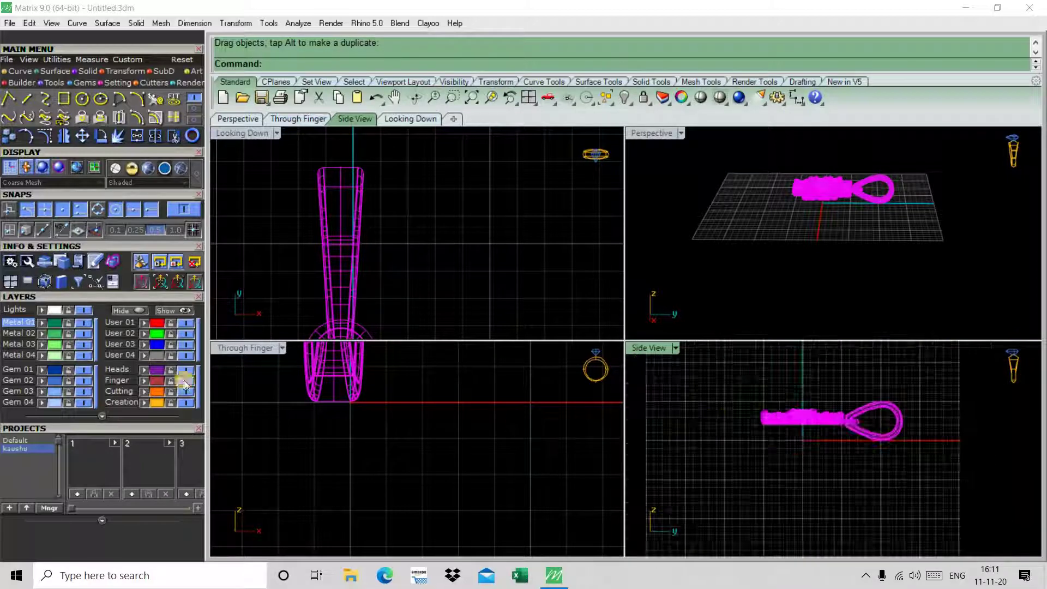
Step: Rotate the pendant about the bail's lower edge to tilt it, then maximize shaded Perspective
{"action": "right_click", "coordinate": [446, 419]}
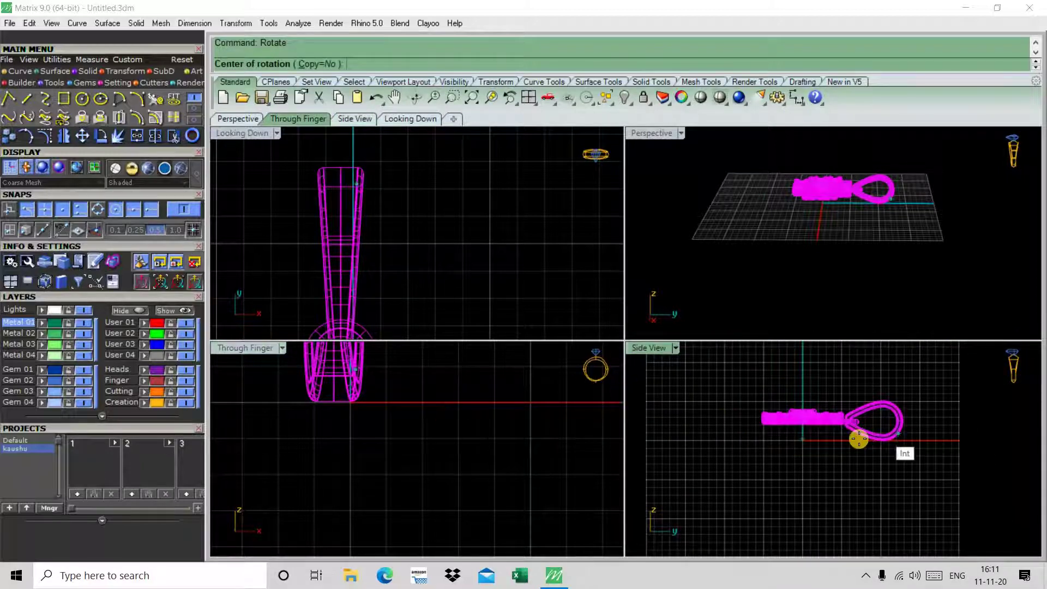
{"action": "scroll", "coordinate": [886, 442], "scroll_direction": "up", "scroll_amount": 3}
{"action": "scroll", "coordinate": [880, 436], "scroll_direction": "up", "scroll_amount": 3}
{"action": "left_click", "coordinate": [880, 436]}
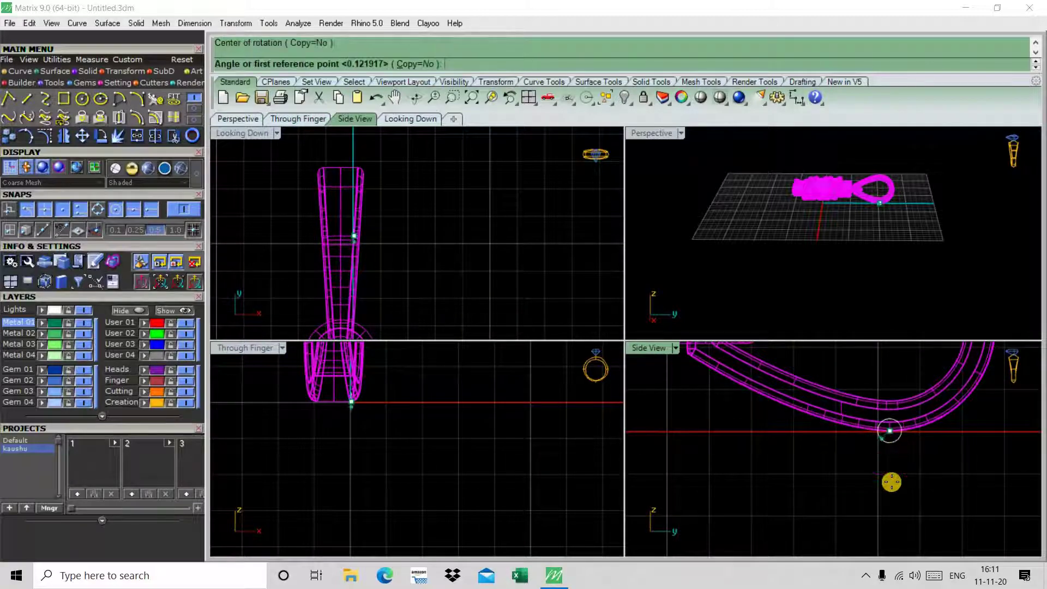
{"action": "scroll", "coordinate": [890, 481], "scroll_direction": "down", "scroll_amount": 2}
{"action": "scroll", "coordinate": [790, 434], "scroll_direction": "down", "scroll_amount": 2}
{"action": "scroll", "coordinate": [731, 435], "scroll_direction": "down", "scroll_amount": 2}
{"action": "scroll", "coordinate": [738, 424], "scroll_direction": "up", "scroll_amount": 2}
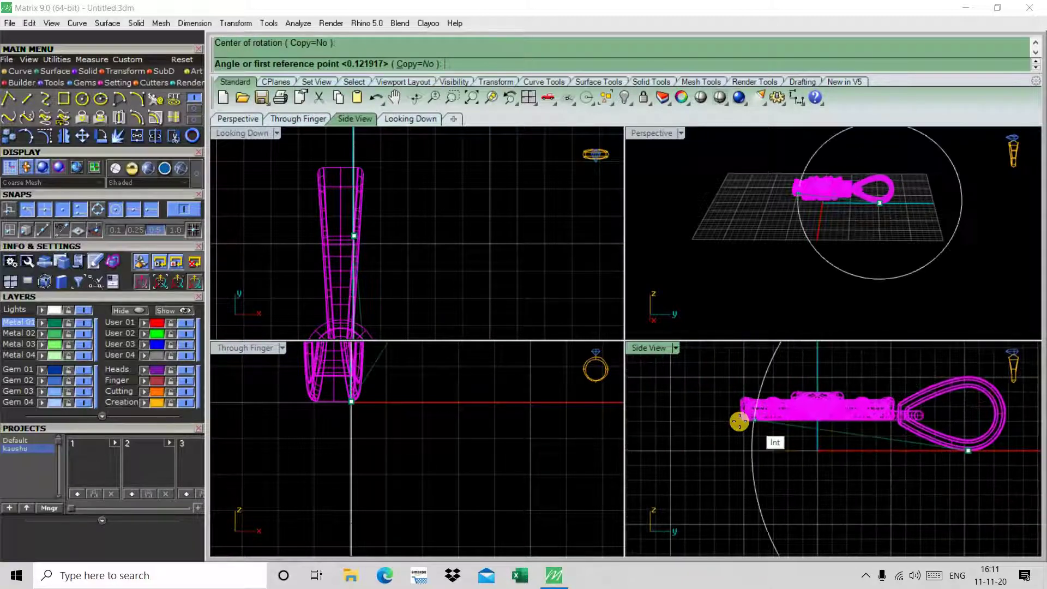
{"action": "scroll", "coordinate": [731, 423], "scroll_direction": "up", "scroll_amount": 2}
{"action": "left_click", "coordinate": [737, 420]}
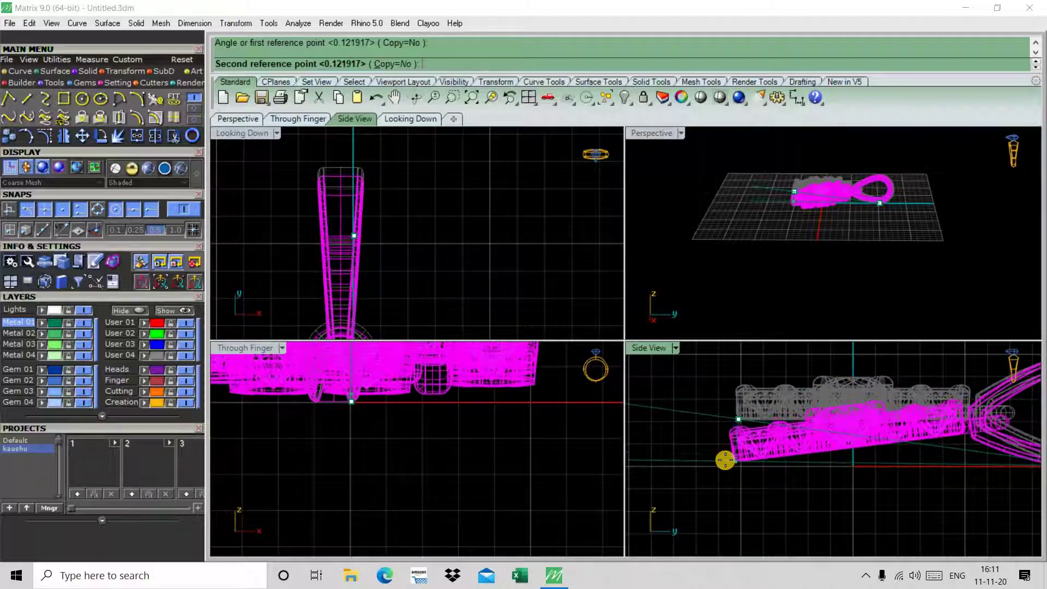
{"action": "left_click", "coordinate": [725, 460]}
{"action": "scroll", "coordinate": [725, 461], "scroll_direction": "down", "scroll_amount": 4}
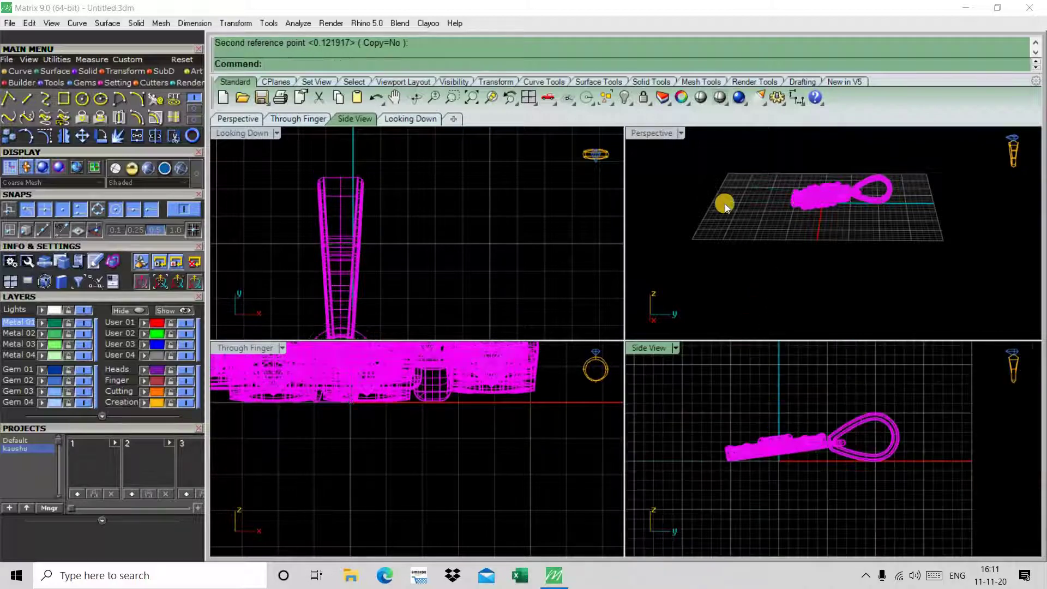
{"action": "key", "text": "Escape"}
{"action": "double_click", "coordinate": [652, 134]}
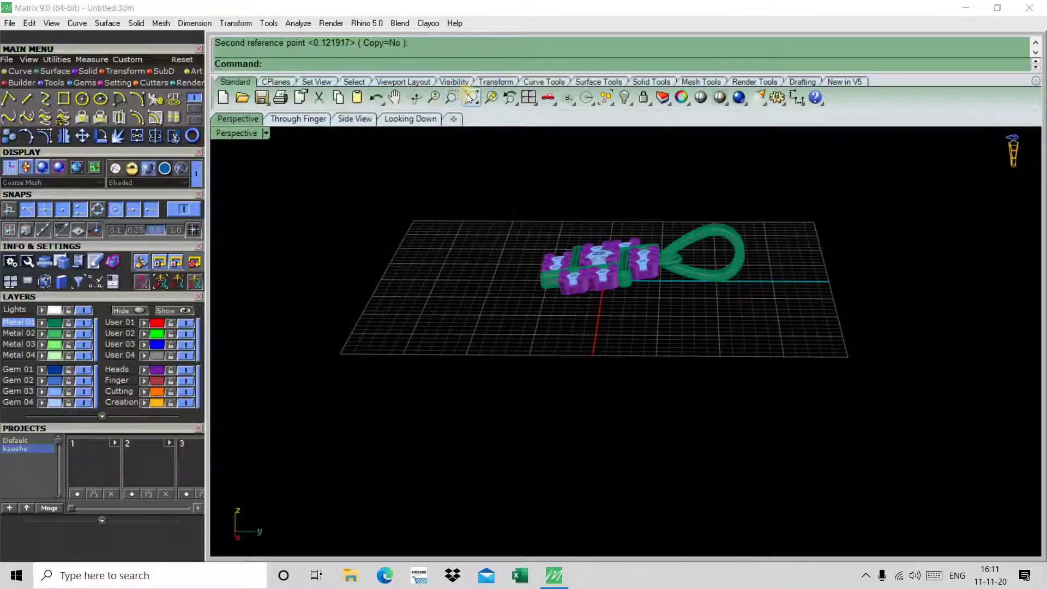
Step: Fit and shade the pendant, orbiting to view it from above and around, then end shading
{"action": "left_click", "coordinate": [469, 98]}
{"action": "left_click", "coordinate": [699, 97]}
{"action": "mouse_move", "coordinate": [647, 213]}
{"action": "right_mouse_down"}
{"action": "mouse_move", "coordinate": [660, 254]}
{"action": "mouse_move", "coordinate": [617, 321]}
{"action": "mouse_move", "coordinate": [607, 227]}
{"action": "right_mouse_up"}
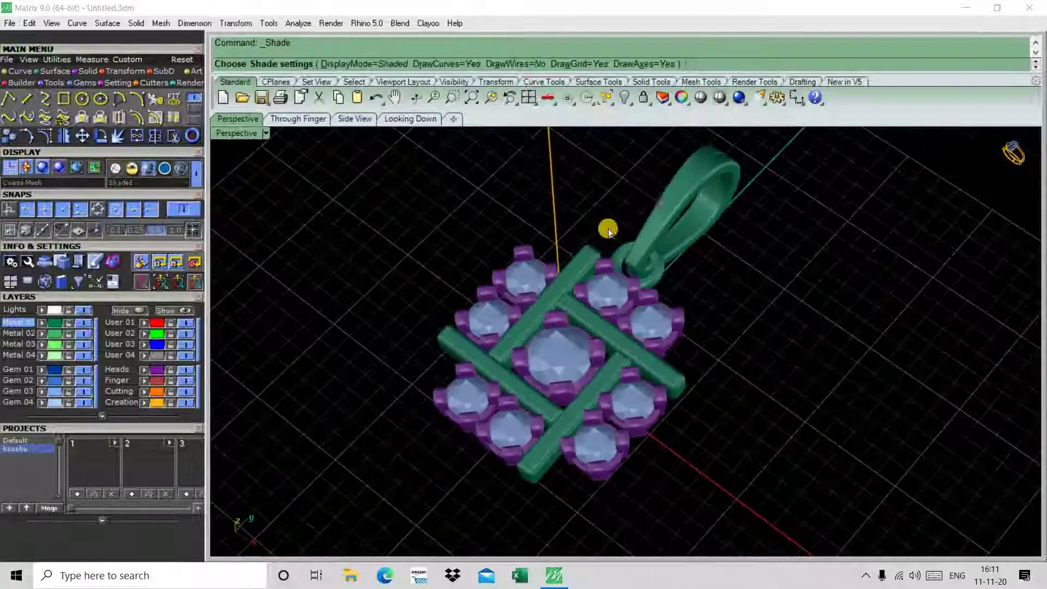
{"action": "left_click", "coordinate": [476, 97]}
{"action": "mouse_move", "coordinate": [626, 286]}
{"action": "right_mouse_down"}
{"action": "mouse_move", "coordinate": [566, 248]}
{"action": "mouse_move", "coordinate": [620, 294]}
{"action": "mouse_move", "coordinate": [580, 285]}
{"action": "mouse_move", "coordinate": [561, 268]}
{"action": "mouse_move", "coordinate": [536, 273]}
{"action": "mouse_move", "coordinate": [650, 303]}
{"action": "mouse_move", "coordinate": [731, 276]}
{"action": "mouse_move", "coordinate": [709, 218]}
{"action": "mouse_move", "coordinate": [741, 247]}
{"action": "mouse_move", "coordinate": [586, 339]}
{"action": "mouse_move", "coordinate": [600, 355]}
{"action": "mouse_move", "coordinate": [457, 304]}
{"action": "mouse_move", "coordinate": [503, 332]}
{"action": "mouse_move", "coordinate": [565, 329]}
{"action": "right_mouse_up"}
{"action": "key", "text": "Escape"}
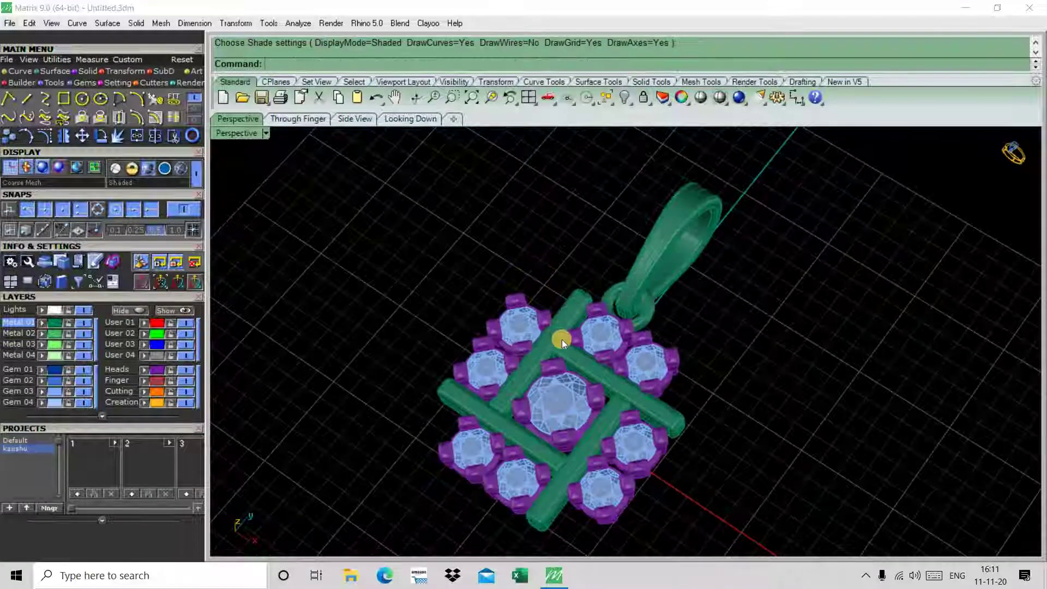
Step: Shade the refitted pendant again, orbit to a new angle and zoom in close before ending shading
{"action": "left_click", "coordinate": [471, 98]}
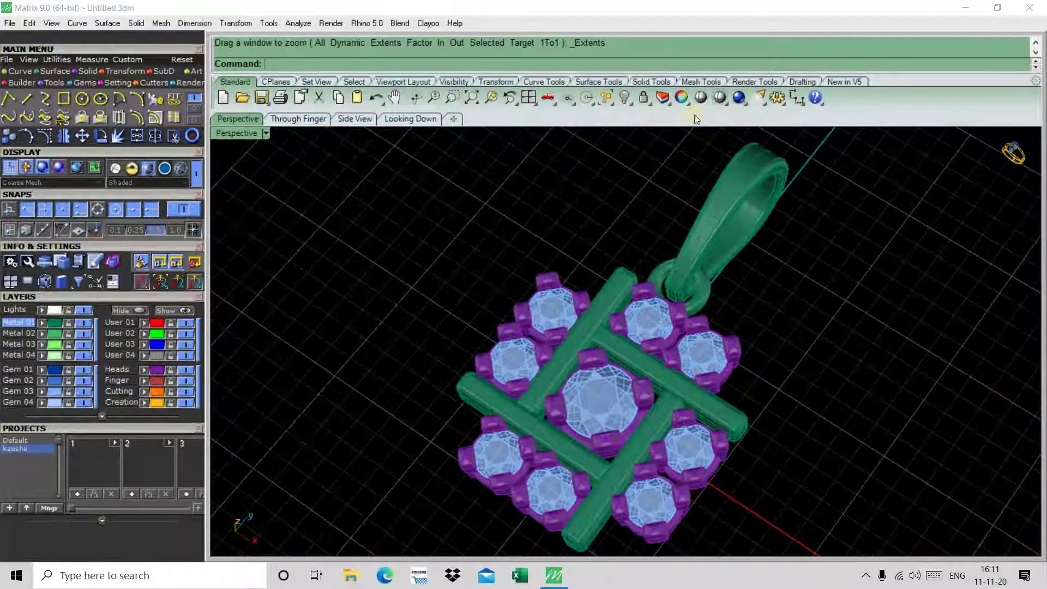
{"action": "left_click", "coordinate": [701, 97]}
{"action": "mouse_move", "coordinate": [671, 229]}
{"action": "right_mouse_down"}
{"action": "mouse_move", "coordinate": [637, 261]}
{"action": "mouse_move", "coordinate": [568, 253]}
{"action": "mouse_move", "coordinate": [717, 297]}
{"action": "mouse_move", "coordinate": [566, 257]}
{"action": "mouse_move", "coordinate": [755, 311]}
{"action": "mouse_move", "coordinate": [643, 285]}
{"action": "mouse_move", "coordinate": [788, 286]}
{"action": "mouse_move", "coordinate": [633, 306]}
{"action": "mouse_move", "coordinate": [774, 316]}
{"action": "mouse_move", "coordinate": [736, 349]}
{"action": "mouse_move", "coordinate": [661, 369]}
{"action": "mouse_move", "coordinate": [627, 317]}
{"action": "mouse_move", "coordinate": [621, 344]}
{"action": "mouse_move", "coordinate": [653, 358]}
{"action": "mouse_move", "coordinate": [647, 381]}
{"action": "right_mouse_up"}
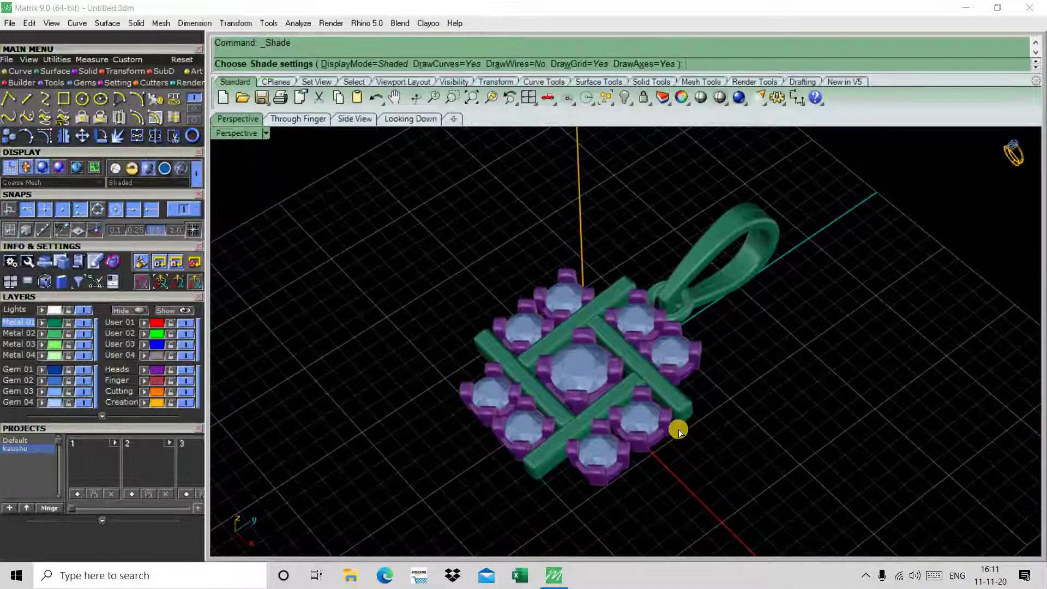
{"action": "scroll", "coordinate": [689, 444], "scroll_direction": "down", "scroll_amount": 3}
{"action": "scroll", "coordinate": [694, 452], "scroll_direction": "up", "scroll_amount": 2}
{"action": "scroll", "coordinate": [697, 431], "scroll_direction": "up", "scroll_amount": 2}
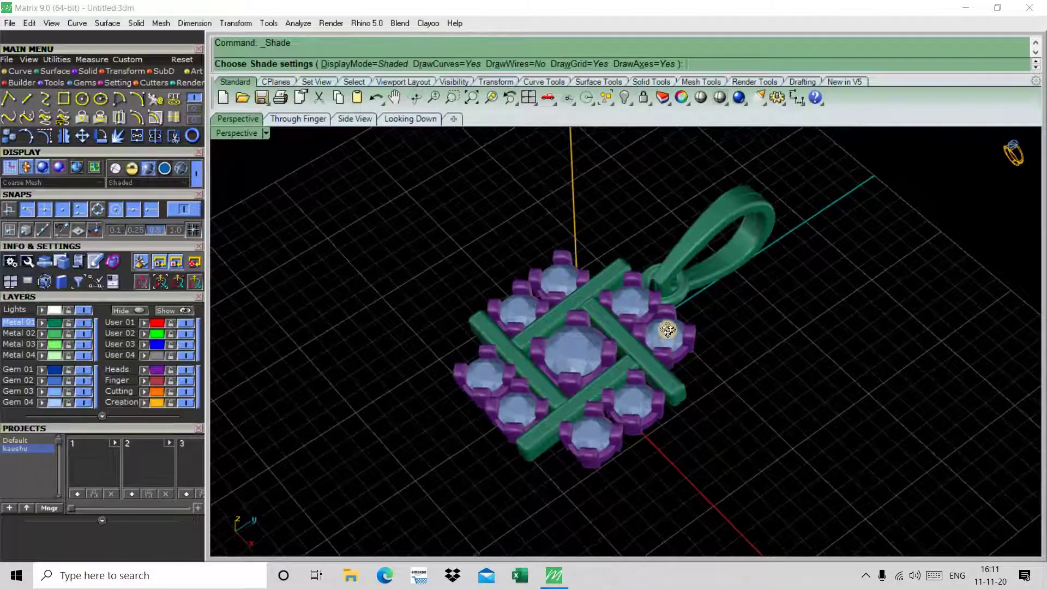
{"action": "scroll", "coordinate": [660, 294], "scroll_direction": "up", "scroll_amount": 2}
{"action": "mouse_move", "coordinate": [653, 304]}
{"action": "right_mouse_down"}
{"action": "mouse_move", "coordinate": [648, 292]}
{"action": "mouse_move", "coordinate": [666, 304]}
{"action": "right_mouse_up"}
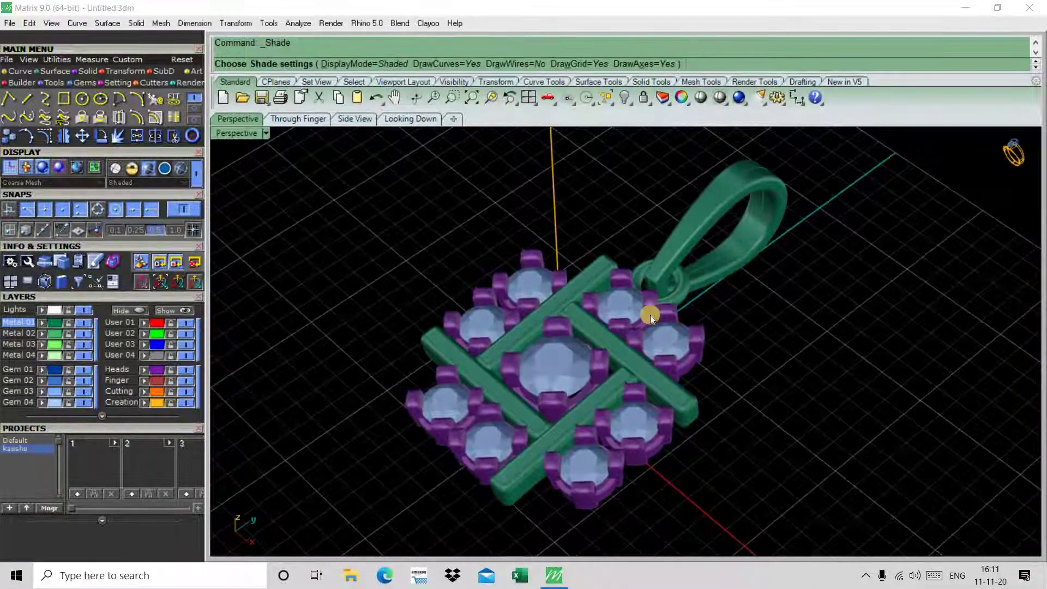
{"action": "right_click", "coordinate": [650, 316]}
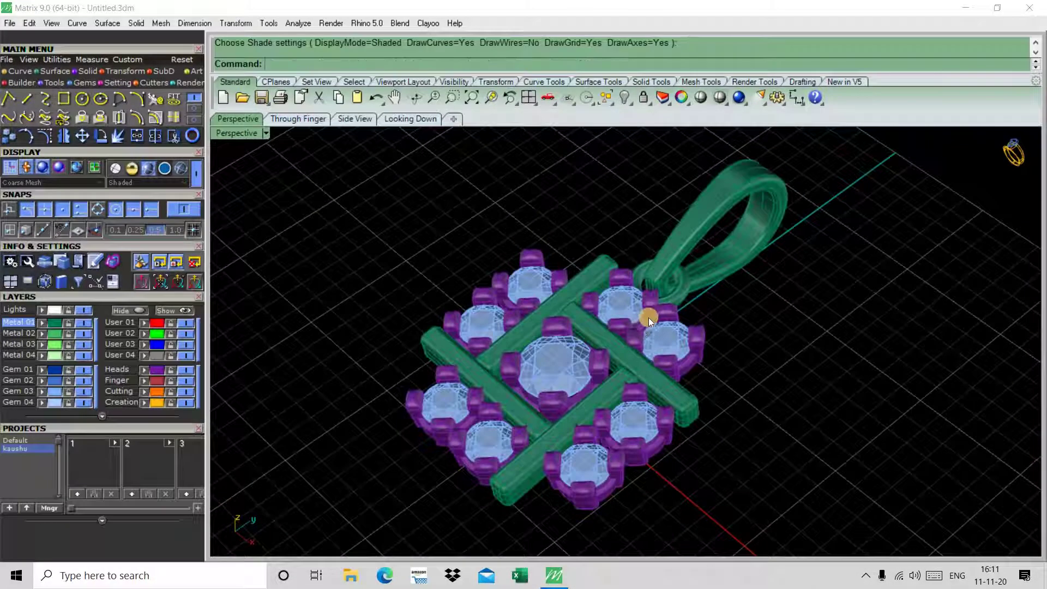
Step: Move all eight prong and centre heads onto the green Metal 01 layer
{"action": "left_click", "coordinate": [490, 289]}
{"action": "left_click", "coordinate": [522, 253], "text": "shift"}
{"action": "left_click", "coordinate": [621, 277], "text": "shift"}
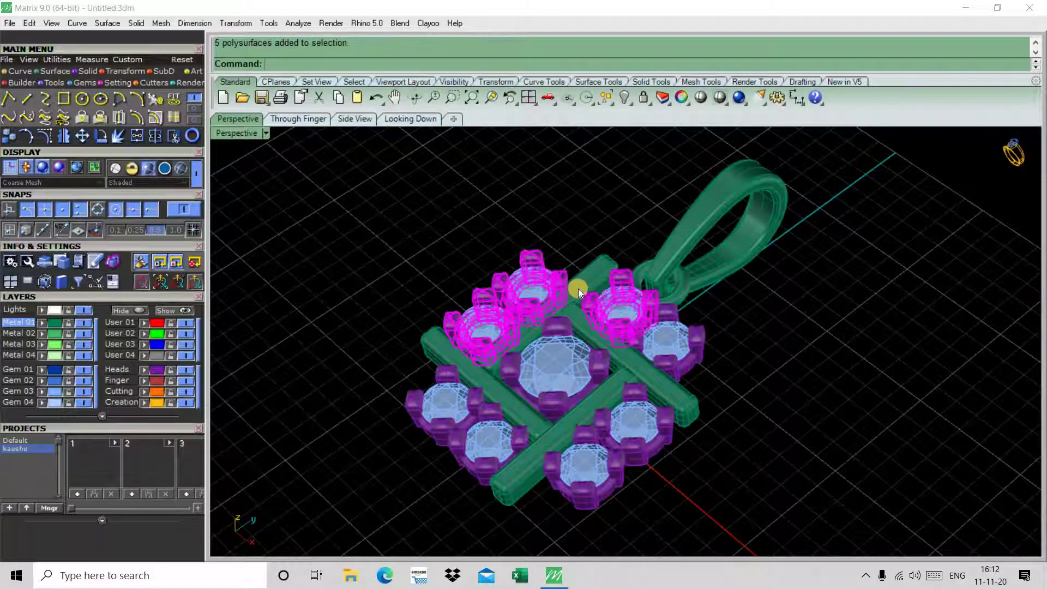
{"action": "left_click", "coordinate": [563, 325], "text": "shift"}
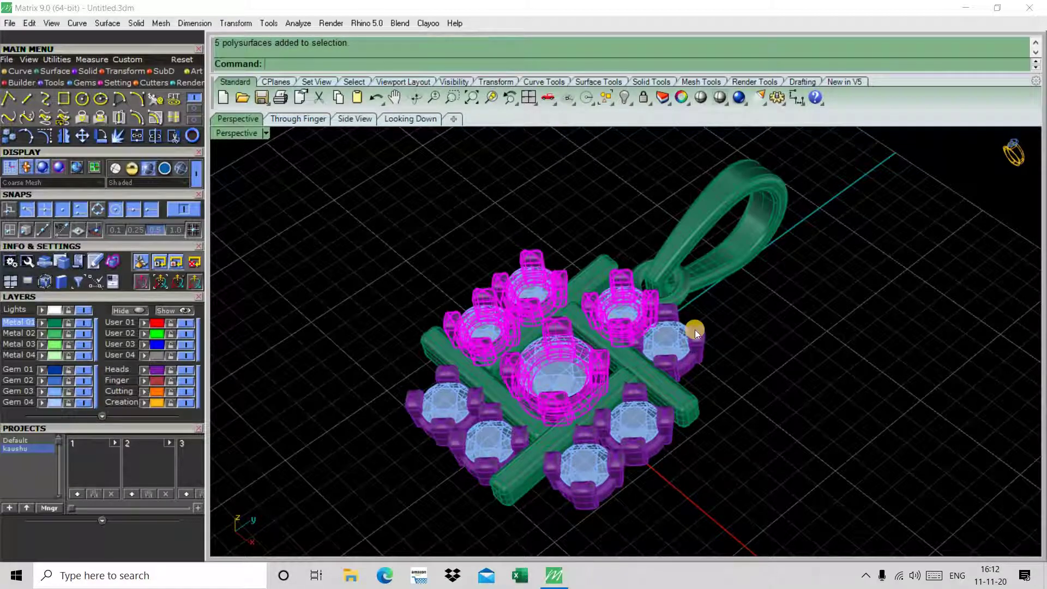
{"action": "left_click", "coordinate": [634, 388], "text": "shift"}
{"action": "left_click", "coordinate": [574, 432], "text": "shift"}
{"action": "left_click", "coordinate": [495, 418], "text": "shift"}
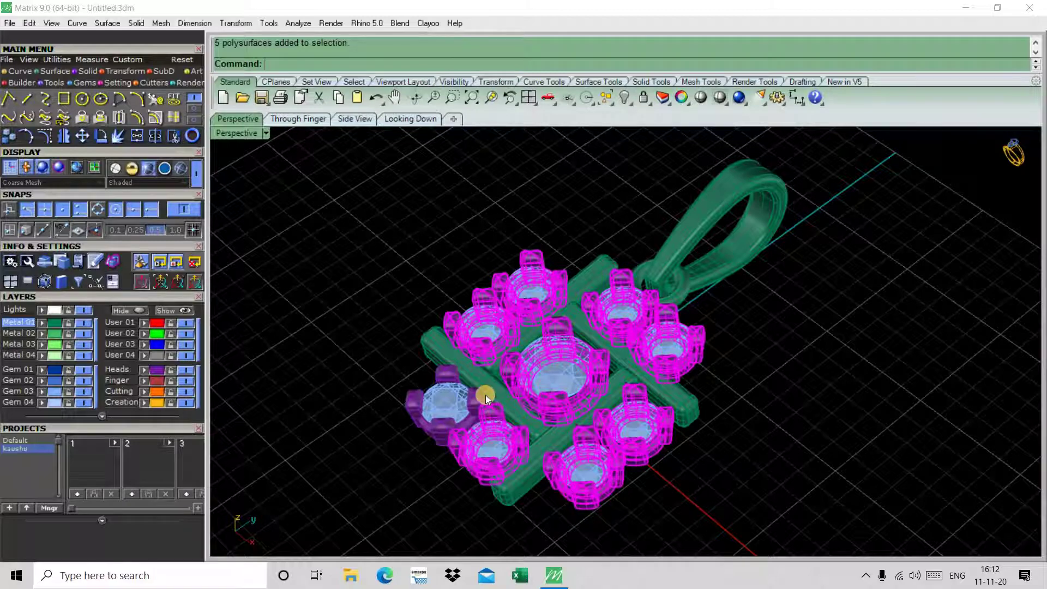
{"action": "left_click", "coordinate": [475, 392], "text": "shift"}
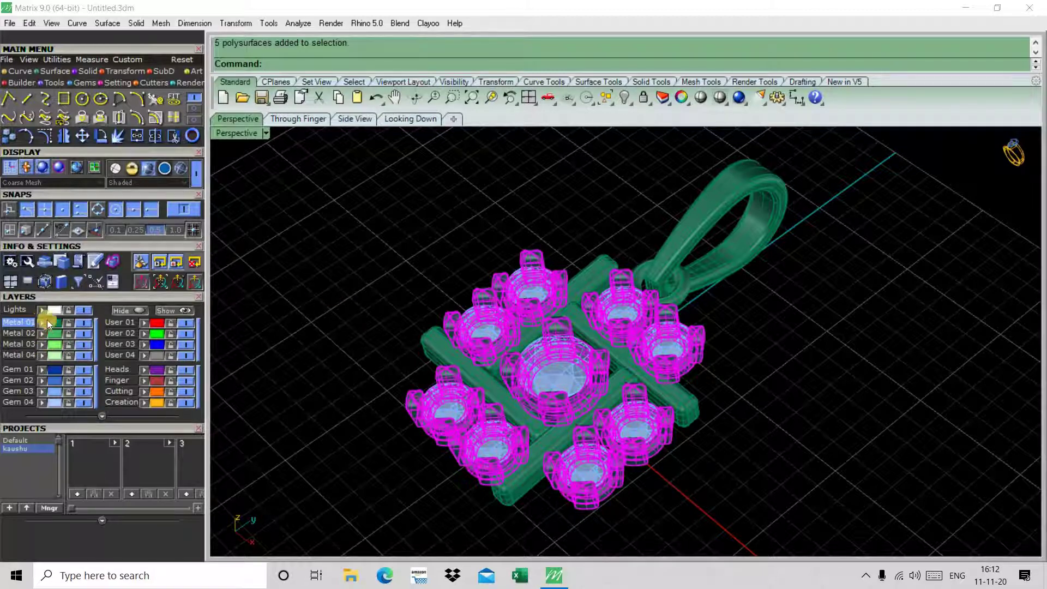
{"action": "left_click", "coordinate": [364, 264]}
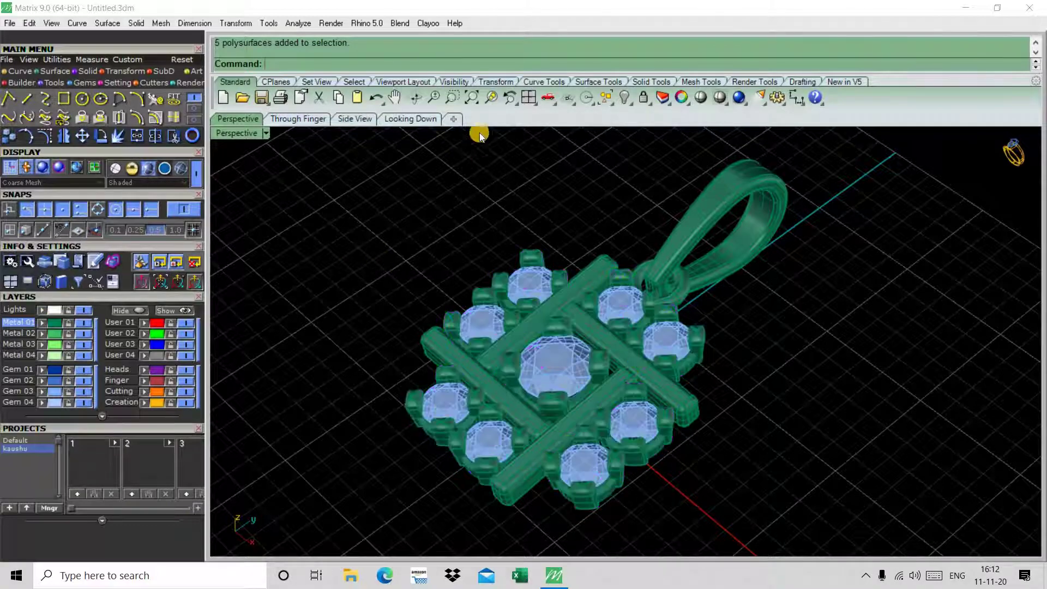
Step: Orbit the recoloured pendant in shaded perspective, then end shading and leave the bail unselected
{"action": "left_click", "coordinate": [472, 97]}
{"action": "left_click", "coordinate": [701, 98]}
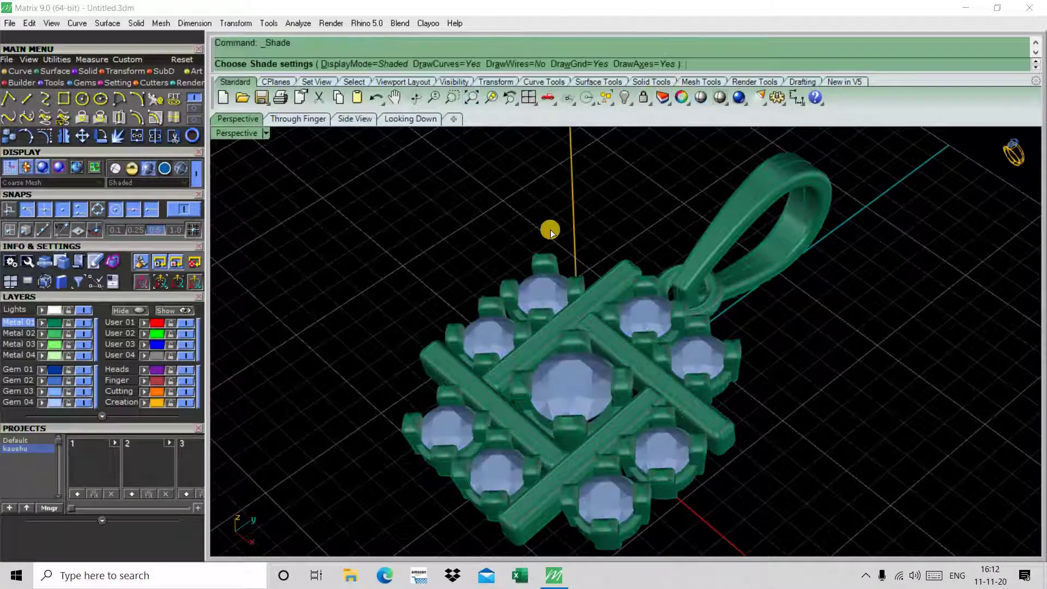
{"action": "right_click_drag", "start_coordinate": [551, 230], "coordinate": [654, 240]}
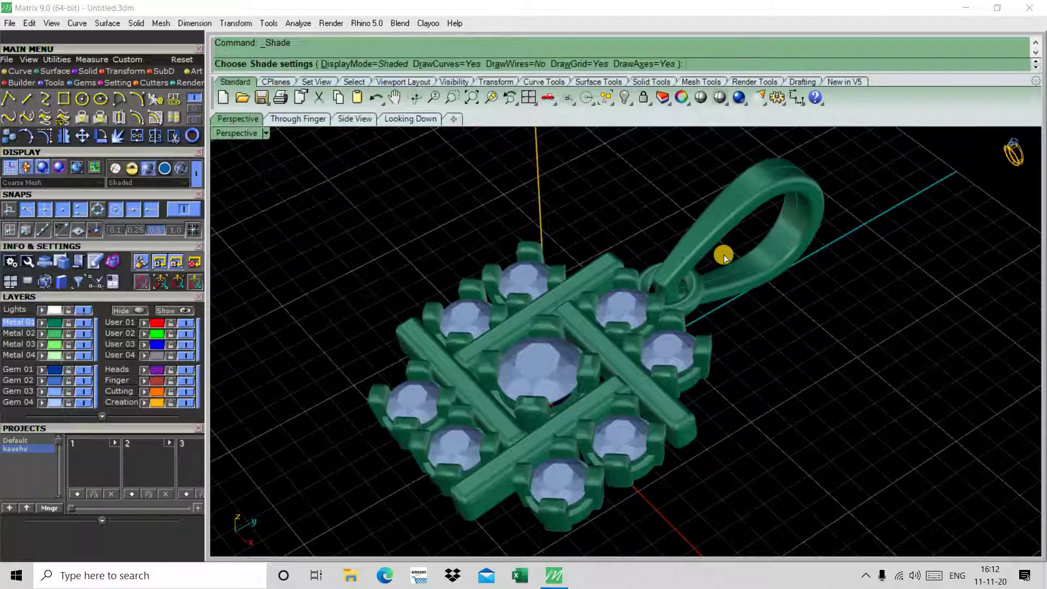
{"action": "key", "text": "Return"}
{"action": "left_click", "coordinate": [692, 252]}
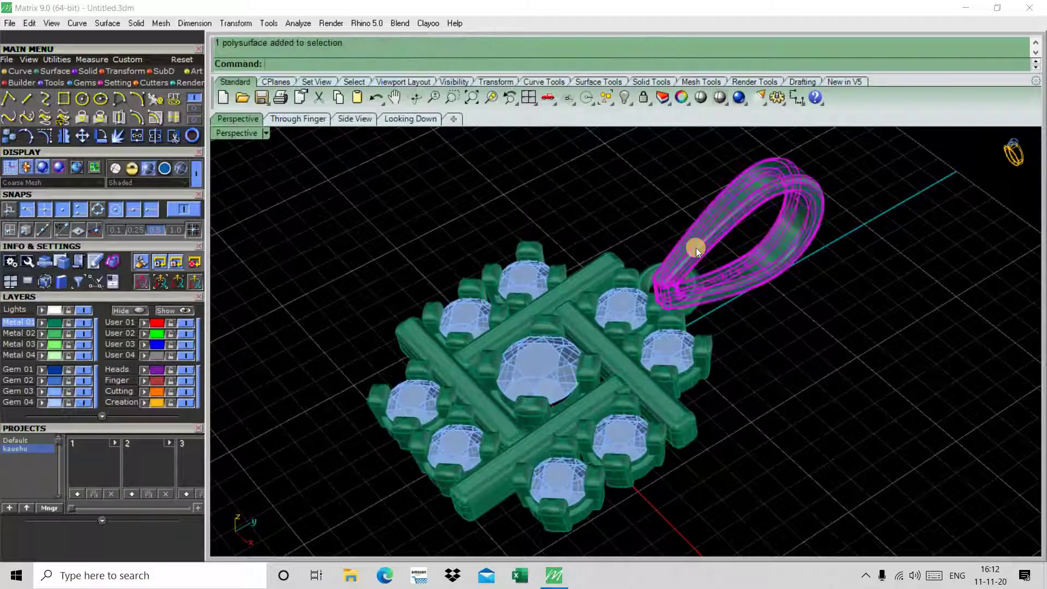
{"action": "left_click", "coordinate": [643, 260]}
{"action": "scroll", "coordinate": [644, 260], "scroll_direction": "down", "scroll_amount": 3}
{"action": "scroll", "coordinate": [605, 303], "scroll_direction": "up", "scroll_amount": 2}
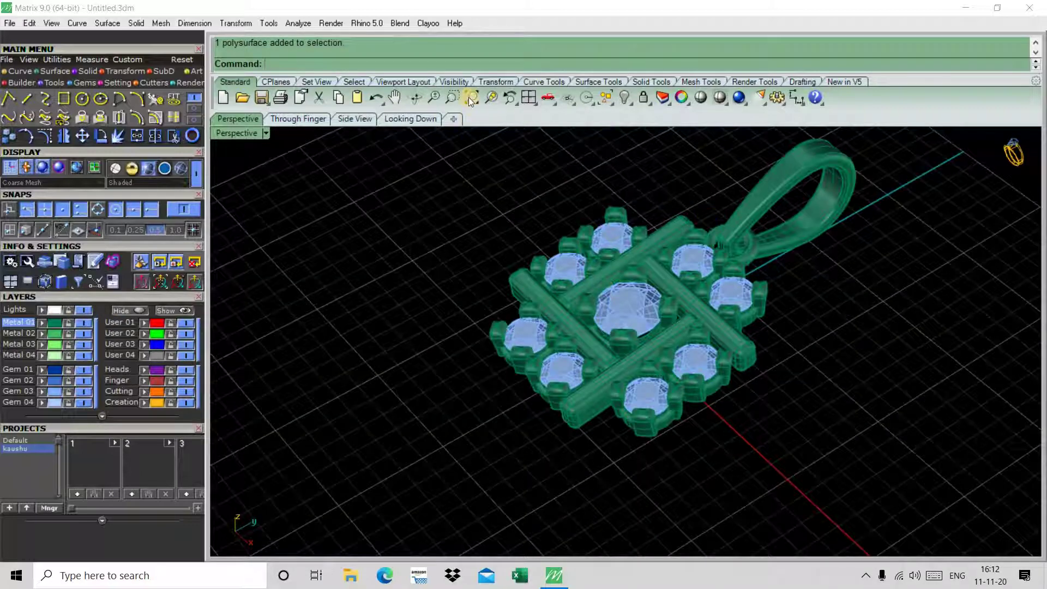